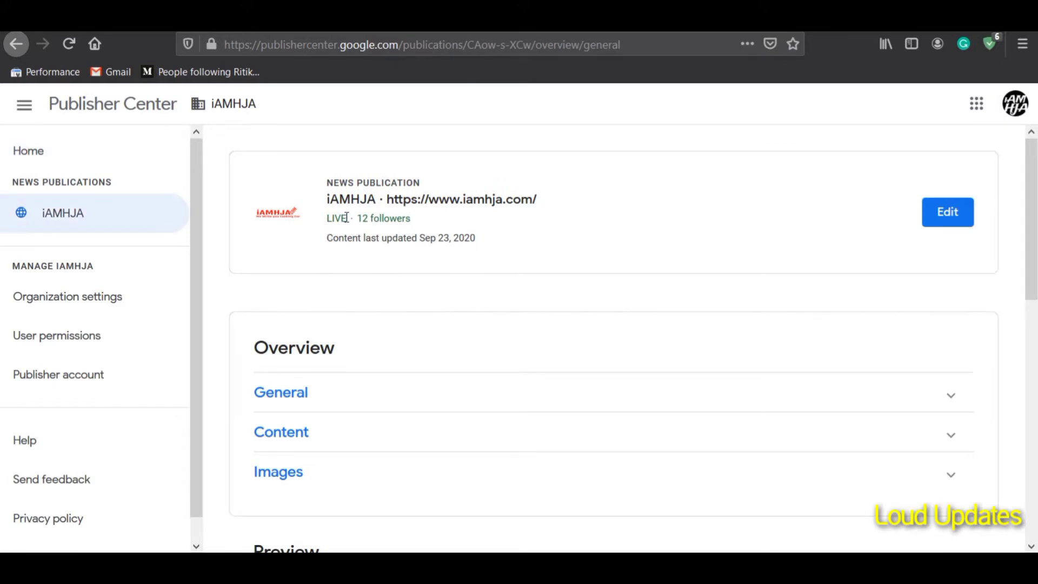
# Step: Open the iAMHJA publication for editing and look over its general information and contacts
pyautogui.moveTo(347, 217); pyautogui.dragTo(422, 222)
pyautogui.click(423, 225)
pyautogui.click(935, 219)
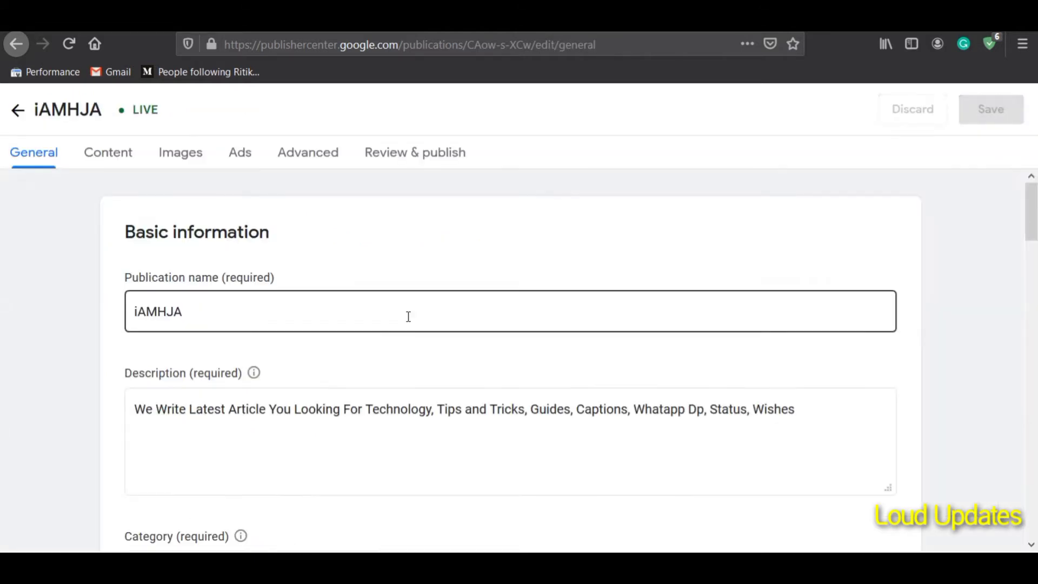
pyautogui.scroll(-15, 119, 359)
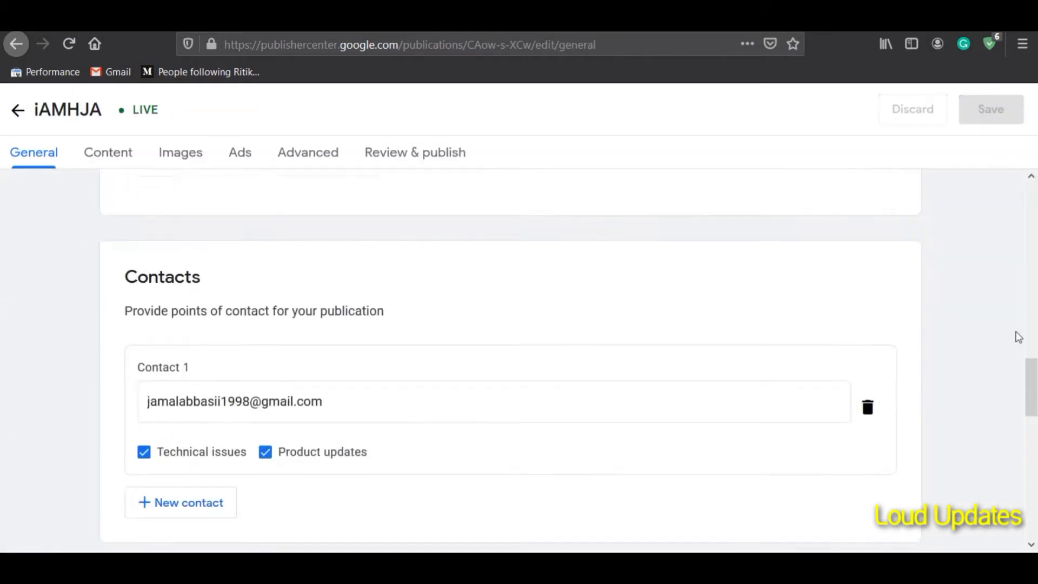
pyautogui.moveTo(1013, 378); pyautogui.dragTo(1014, 187)
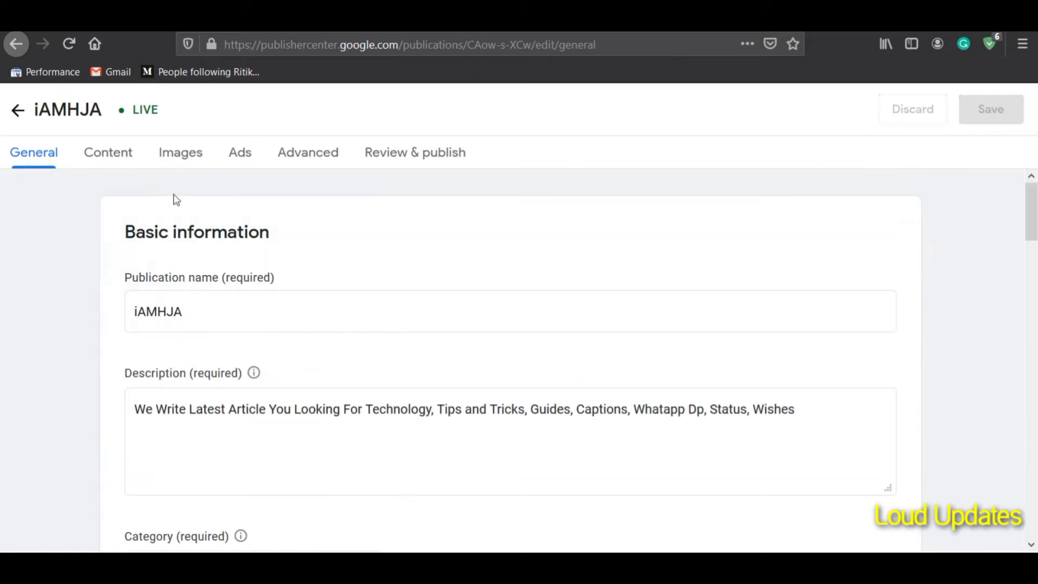
# Step: Examine the publication's content sections, including the News feed and Loud Updates video section, and its URL ownership verification
pyautogui.click(102, 160)
pyautogui.scroll(-5, 1017, 271)
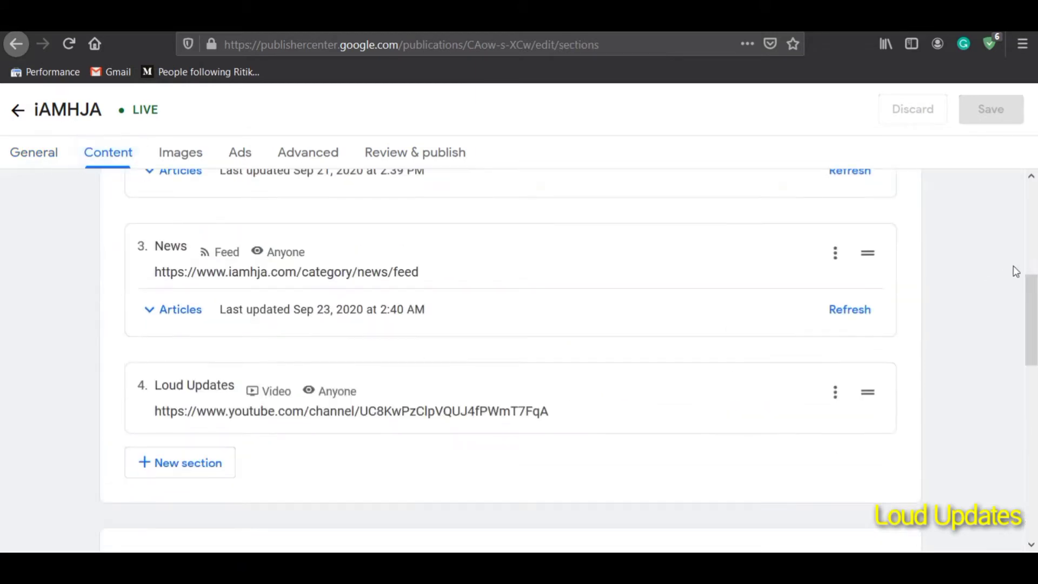
pyautogui.moveTo(1032, 298)
pyautogui.mouseDown()
pyautogui.moveTo(1033, 310)
pyautogui.moveTo(1034, 269)
pyautogui.moveTo(1035, 298)
pyautogui.mouseUp()
pyautogui.moveTo(177, 391); pyautogui.dragTo(295, 398)
pyautogui.click(177, 265)
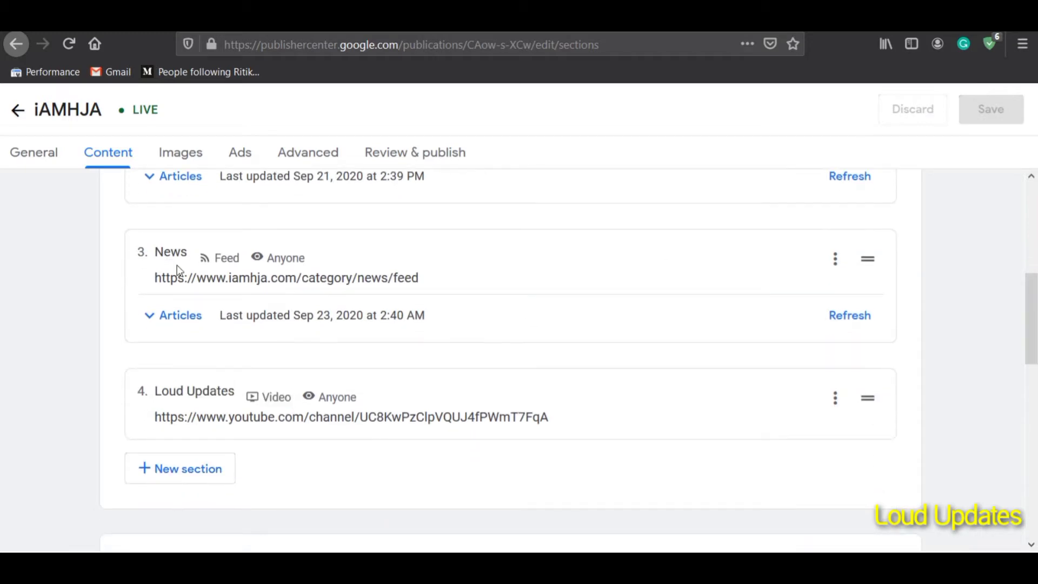
pyautogui.moveTo(177, 265); pyautogui.dragTo(220, 279)
pyautogui.click(574, 483)
pyautogui.scroll(-10, 575, 482)
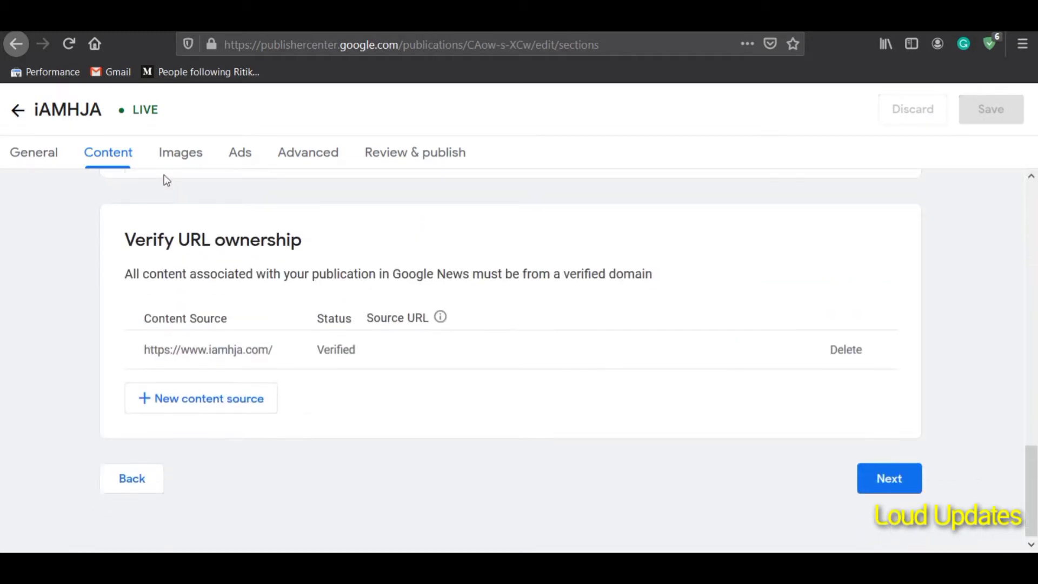
# Step: Review the publication's logo image guidelines and its ad settings, including the percentage of ads managed by Google
pyautogui.click(179, 155)
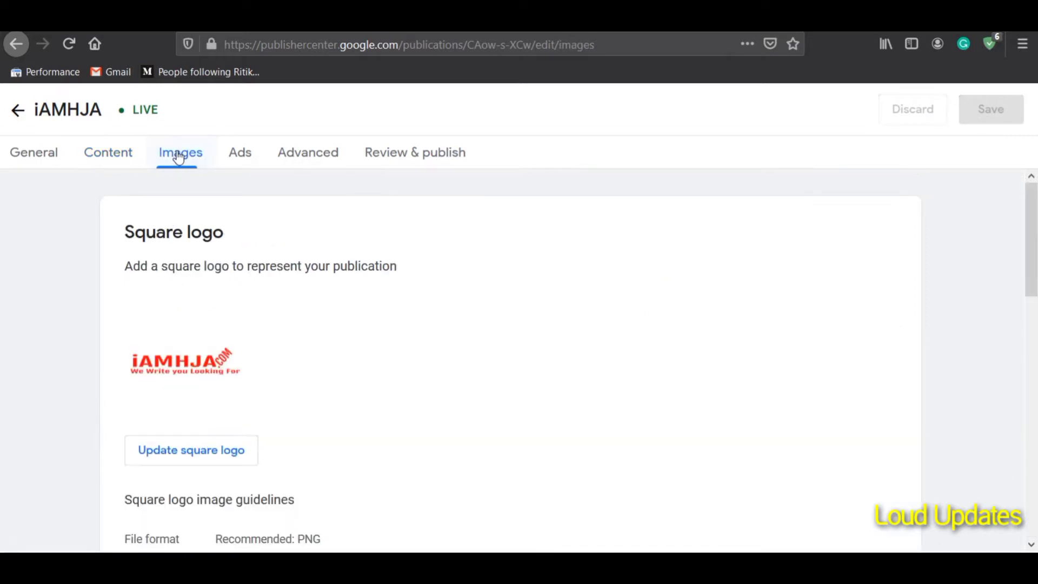
pyautogui.moveTo(1036, 246); pyautogui.dragTo(1035, 487)
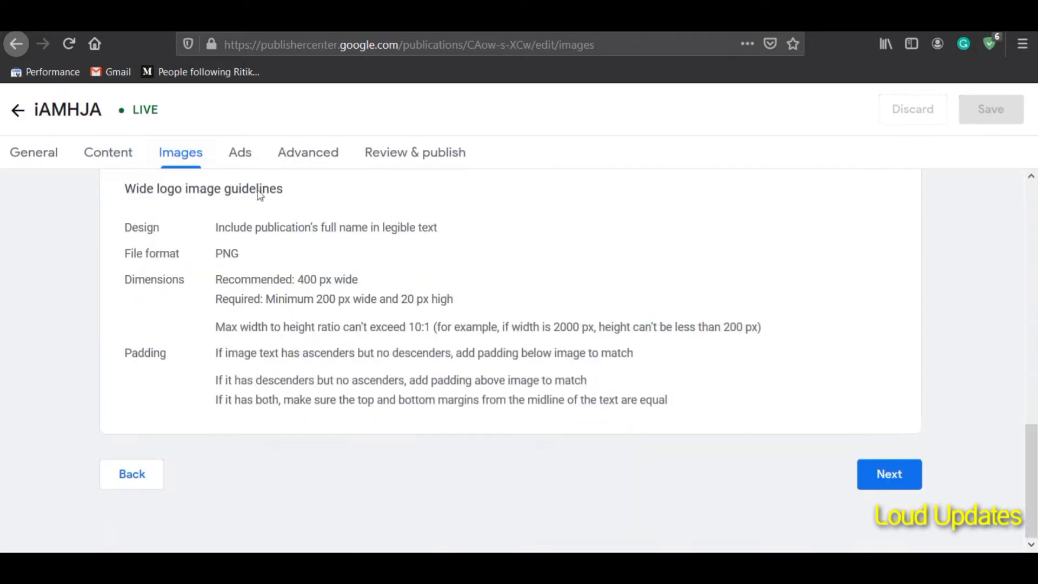
pyautogui.click(243, 150)
pyautogui.scroll(-4, 622, 405)
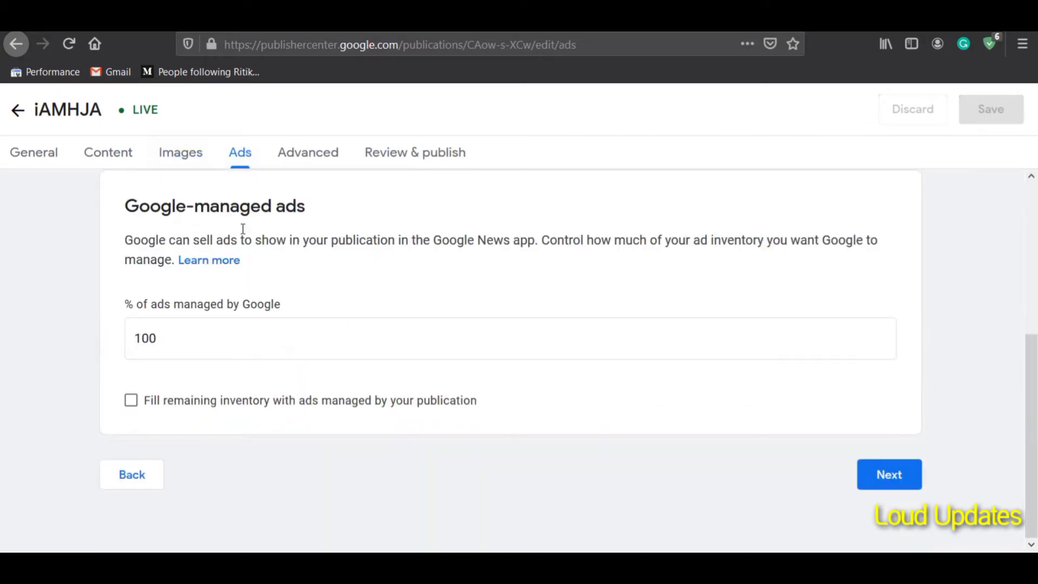
pyautogui.scroll(4, 443, 454)
pyautogui.click(452, 343)
pyautogui.click(669, 346)
pyautogui.scroll(-4, 316, 454)
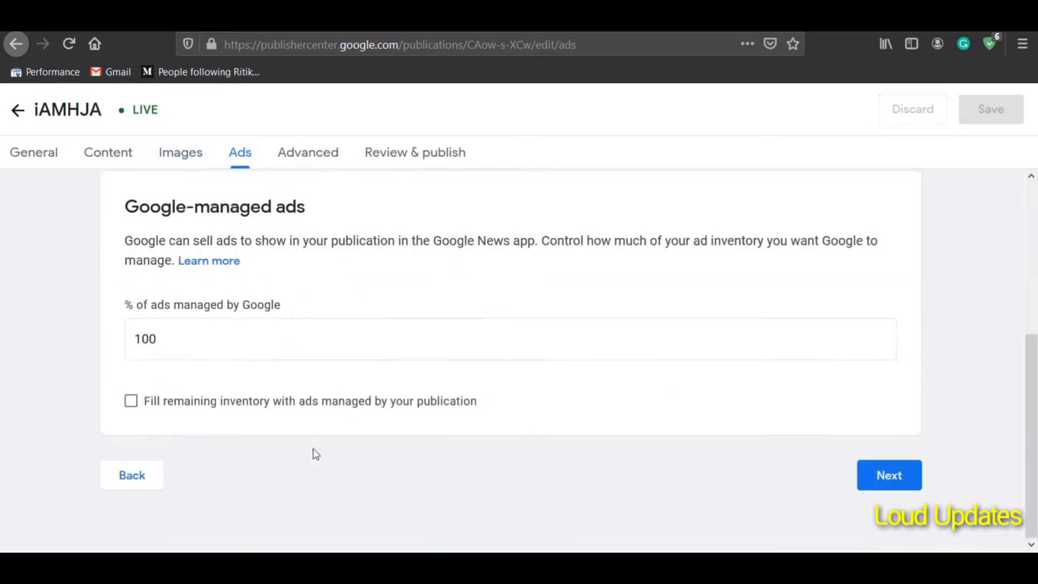
pyautogui.click(225, 342)
# Step: Look through the publication's advanced settings for access groups, article styles and uploaded fonts
pyautogui.click(297, 160)
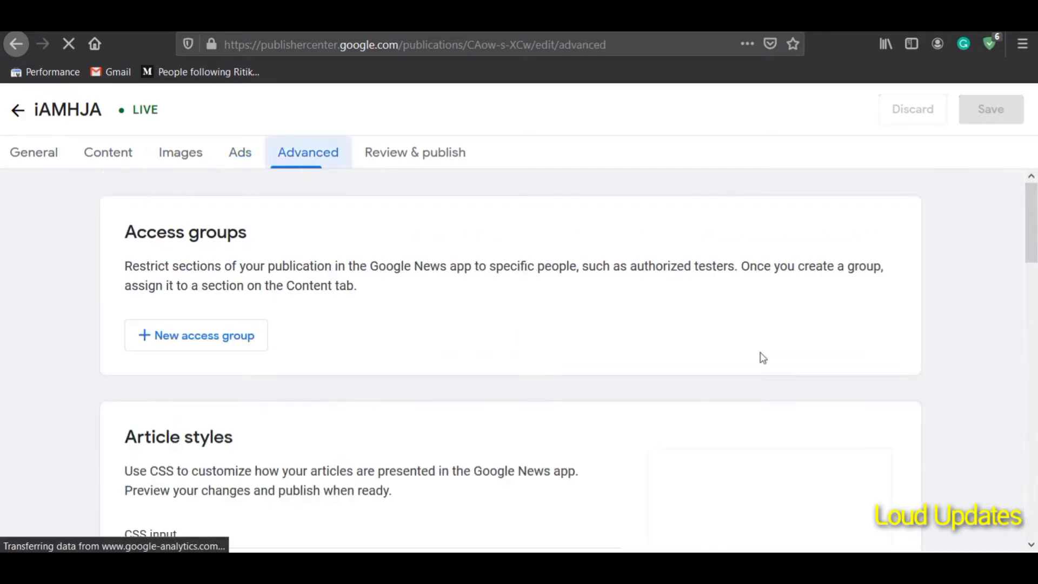
pyautogui.scroll(-10, 865, 384)
pyautogui.scroll(-6, 324, 389)
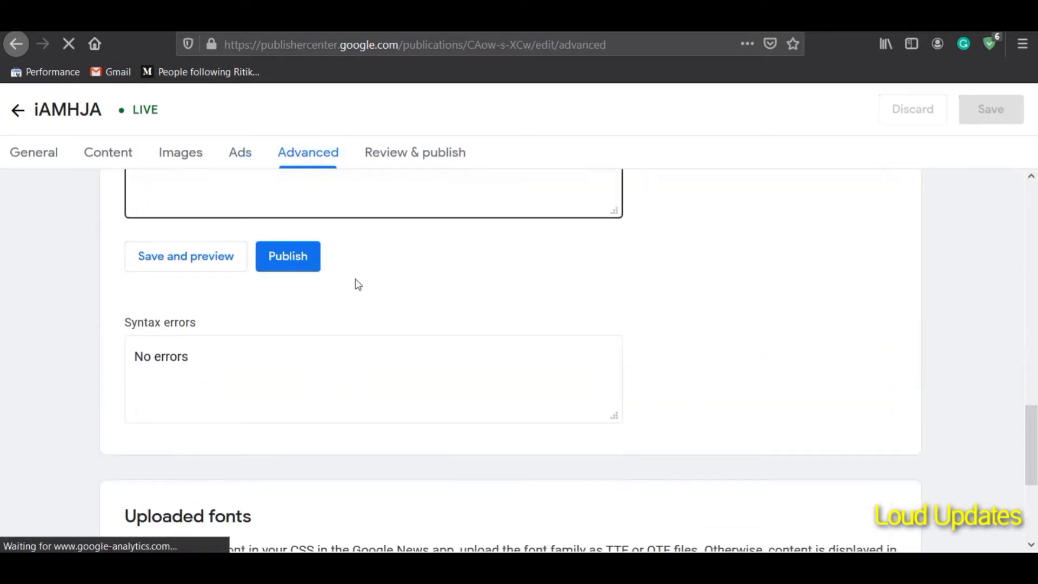
pyautogui.scroll(-4, 358, 284)
# Step: Review the Google News app publishing status, the listed issues and the testing information for the publication
pyautogui.click(392, 155)
pyautogui.scroll(-8, 397, 340)
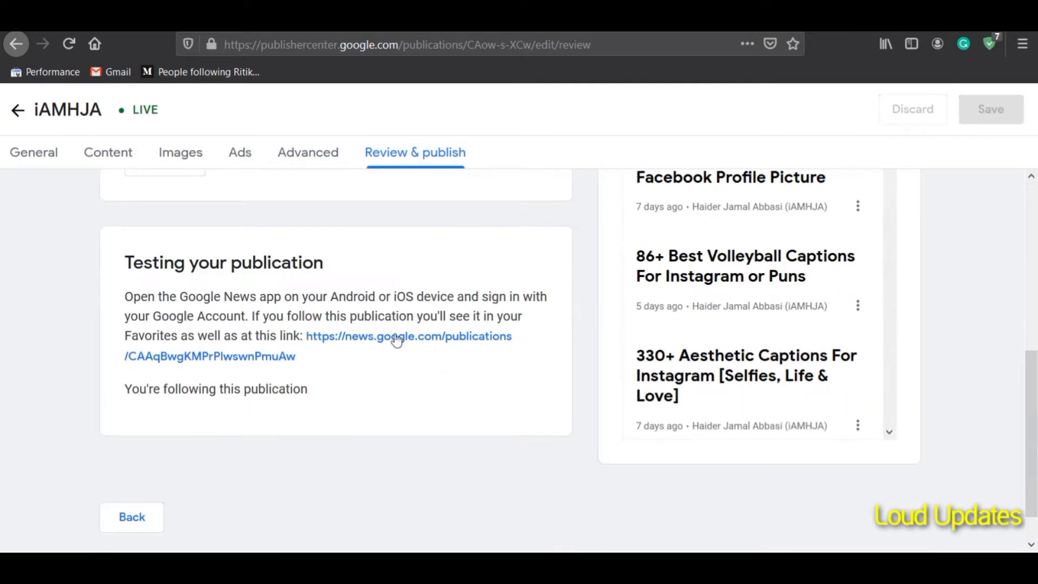
pyautogui.scroll(8, 605, 334)
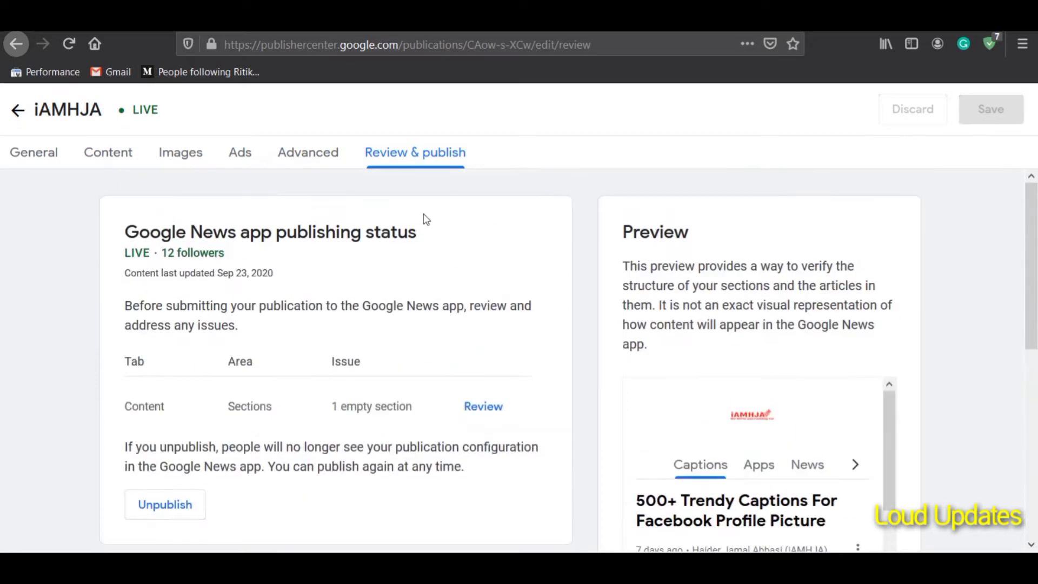
pyautogui.scroll(-2, 545, 395)
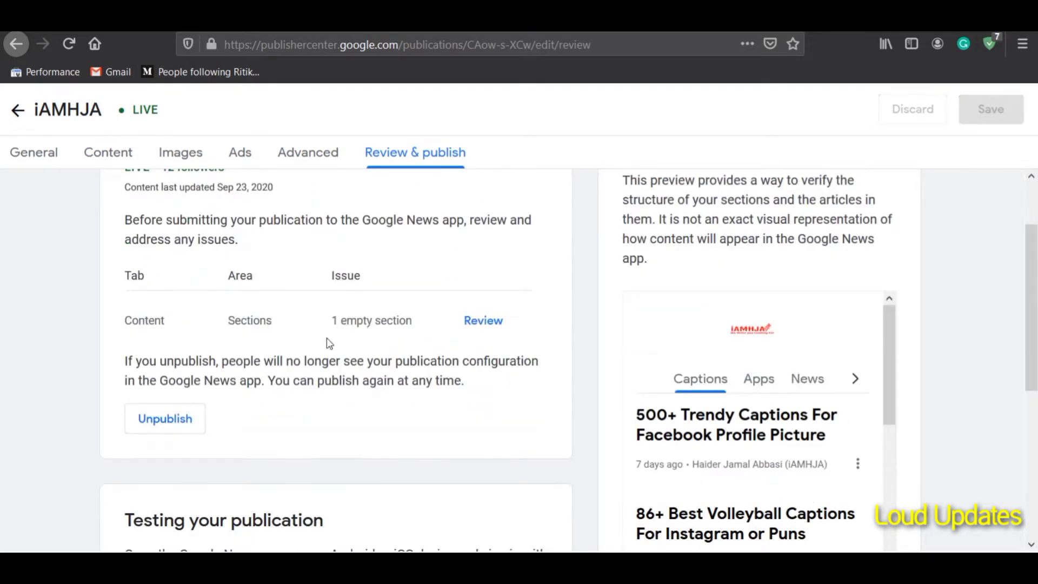
# Step: Preview the publication's News, Captions, Apps and Loud Updates sections and look through the Loud Updates videos
pyautogui.click(805, 382)
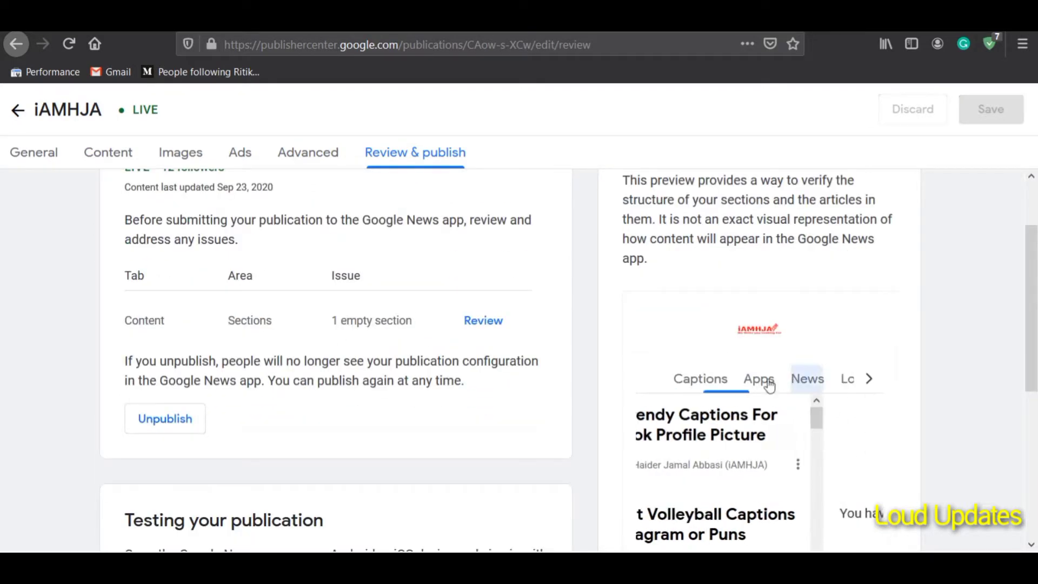
pyautogui.click(723, 385)
pyautogui.click(760, 383)
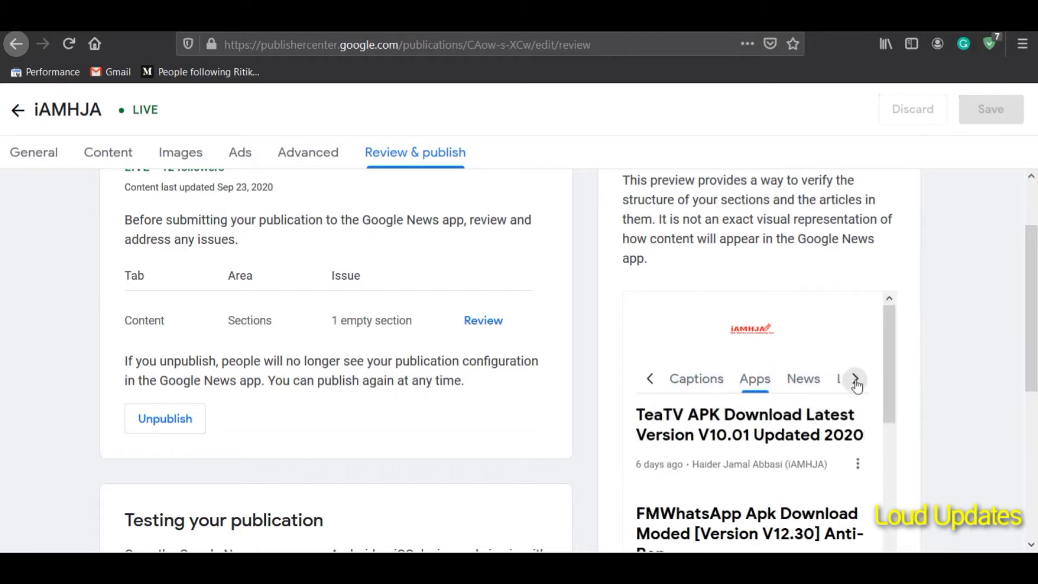
pyautogui.click(855, 378)
pyautogui.click(822, 381)
pyautogui.scroll(-3, 882, 349)
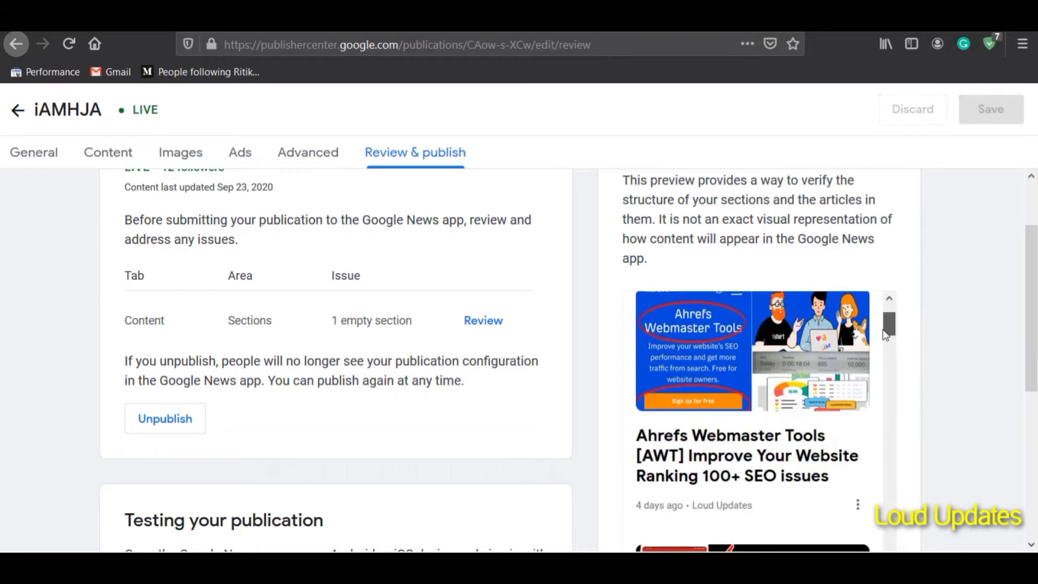
pyautogui.moveTo(886, 333); pyautogui.dragTo(887, 433)
pyautogui.scroll(-4, 829, 366)
pyautogui.scroll(-4, 897, 315)
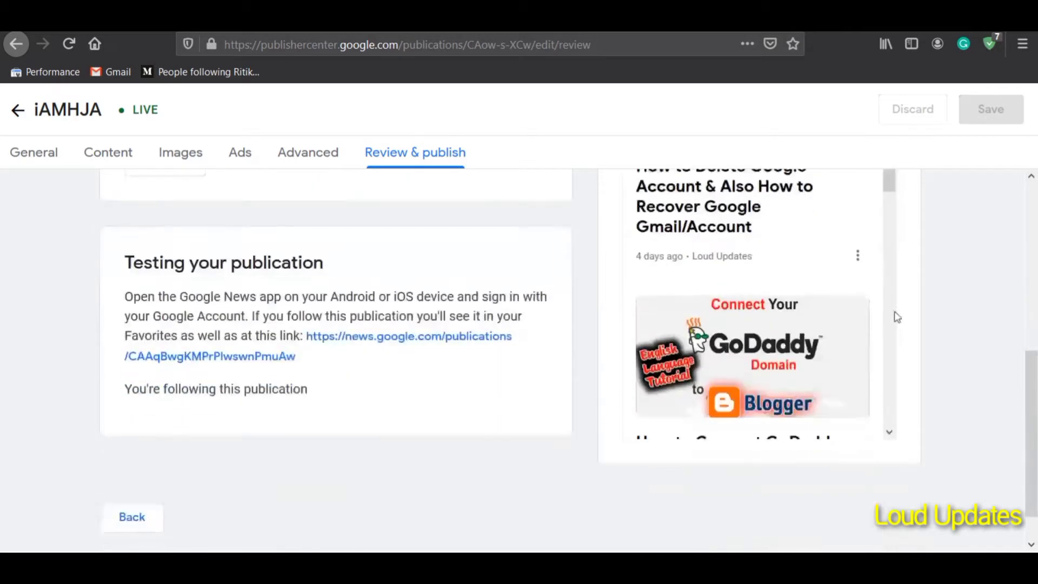
# Step: Open the publication's Google News link separately, and read the unpublishing note back on the review page
pyautogui.click(353, 340)
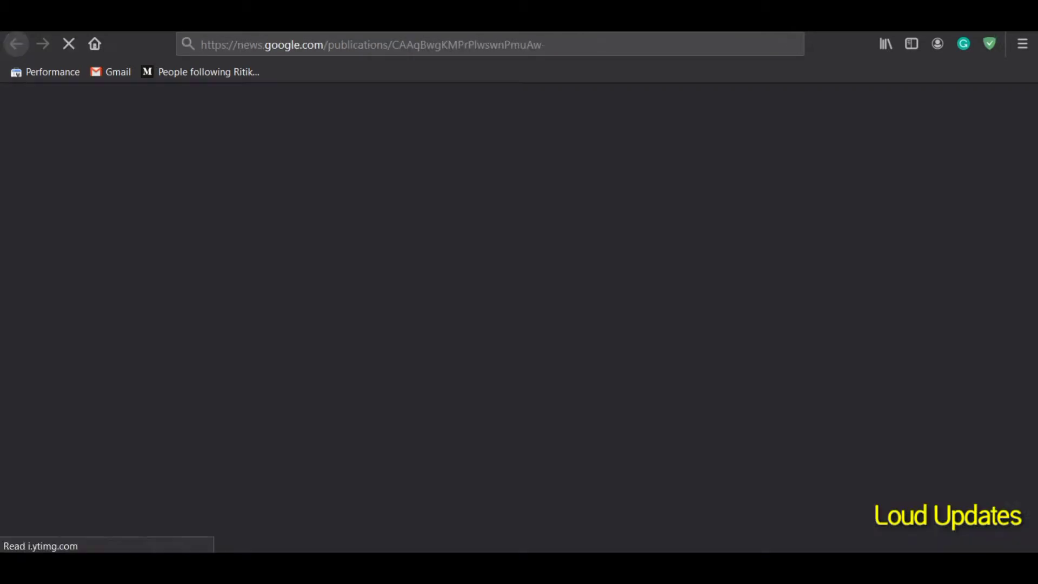
pyautogui.click(228, 17)
pyautogui.scroll(5, 230, 365)
pyautogui.moveTo(157, 381); pyautogui.dragTo(205, 382)
pyautogui.click(281, 400)
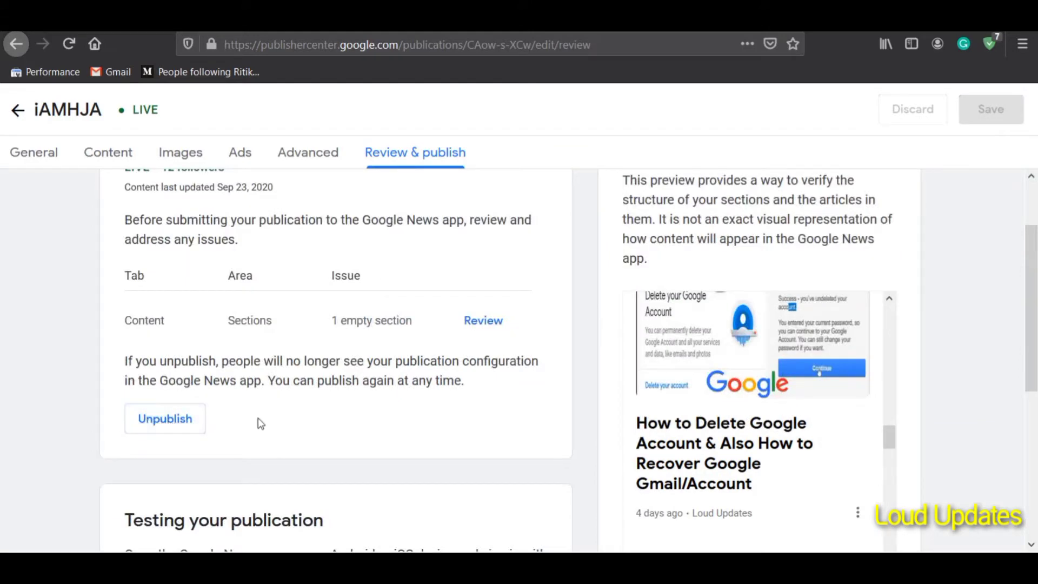
pyautogui.moveTo(283, 379); pyautogui.dragTo(350, 410)
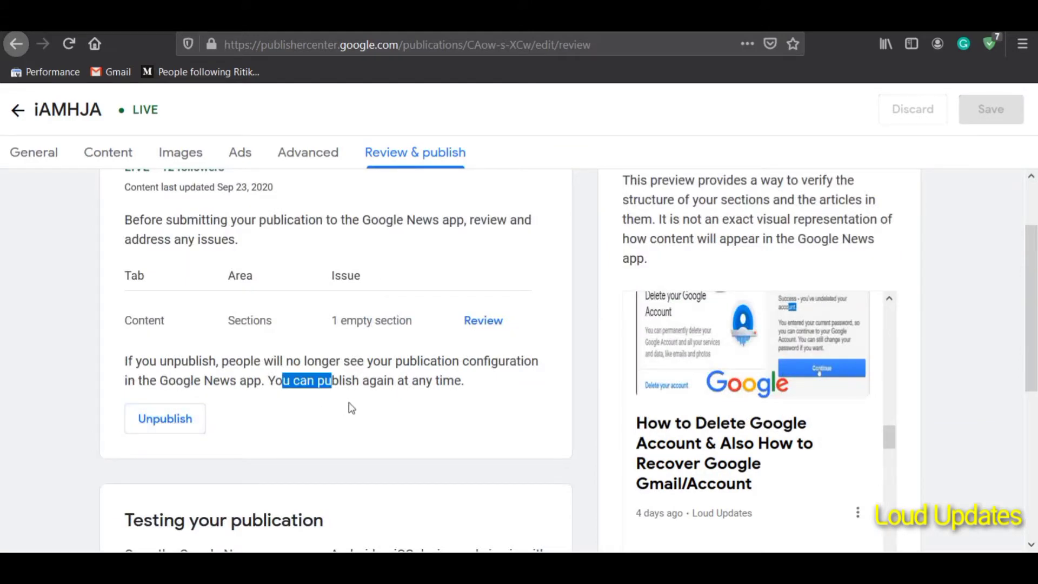
pyautogui.click(351, 408)
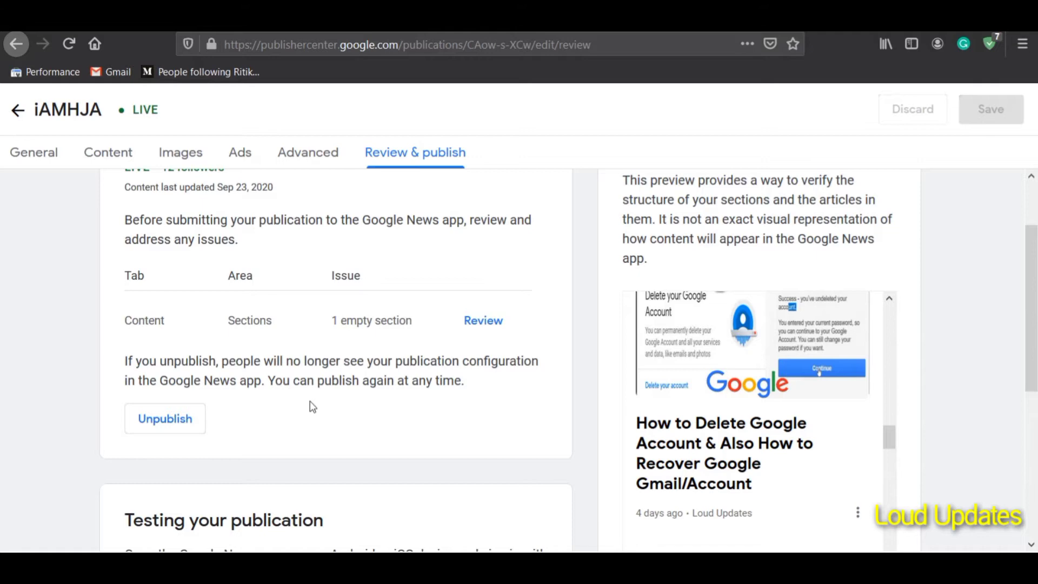
pyautogui.scroll(1, 360, 375)
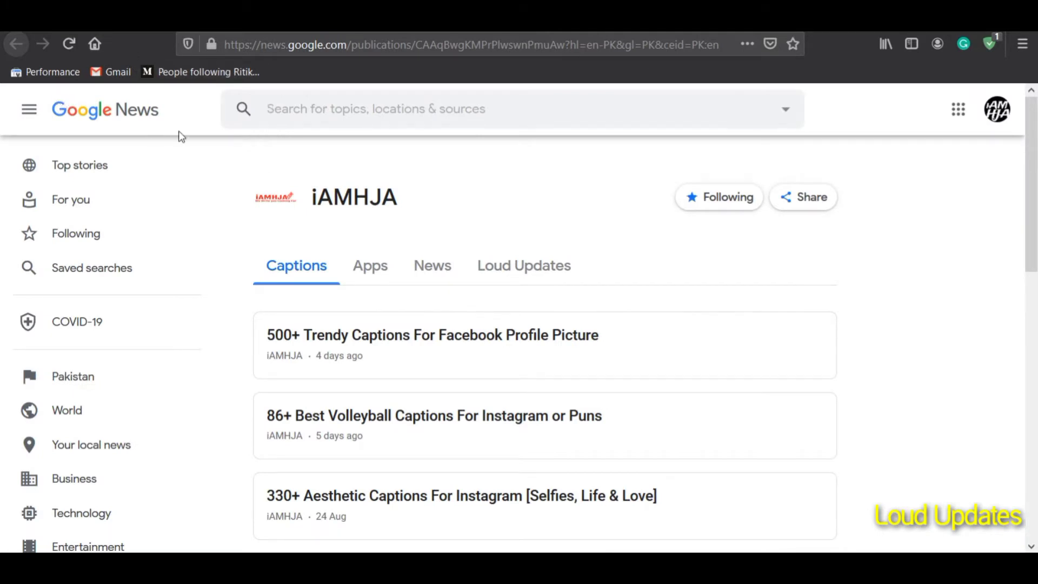
# Step: Switch to the iAMHJA page in Google News and view its Apps, News and Loud Updates sections
pyautogui.moveTo(102, 189); pyautogui.dragTo(24, 103)
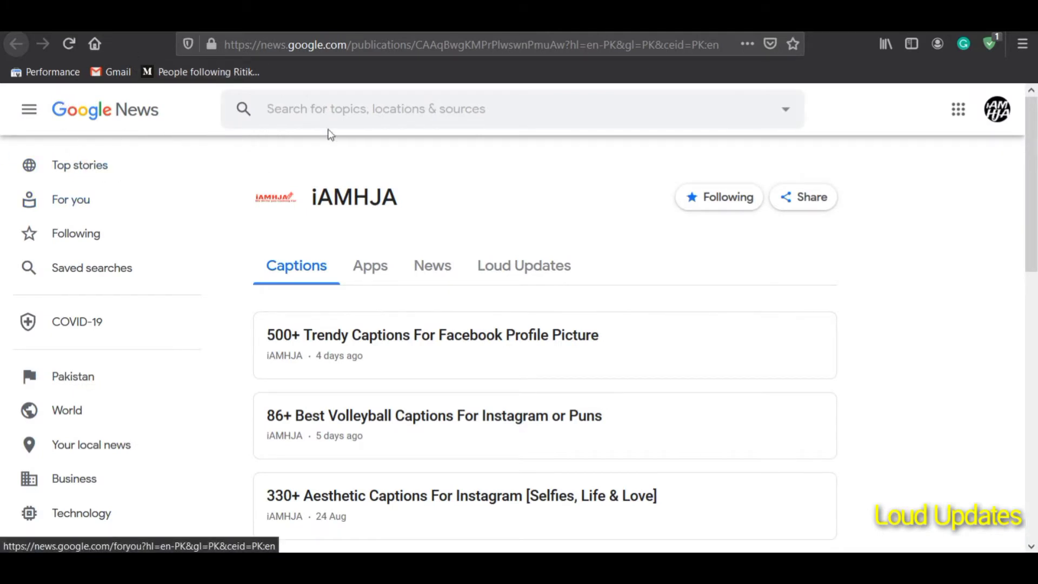
pyautogui.click(36, 114)
pyautogui.click(35, 114)
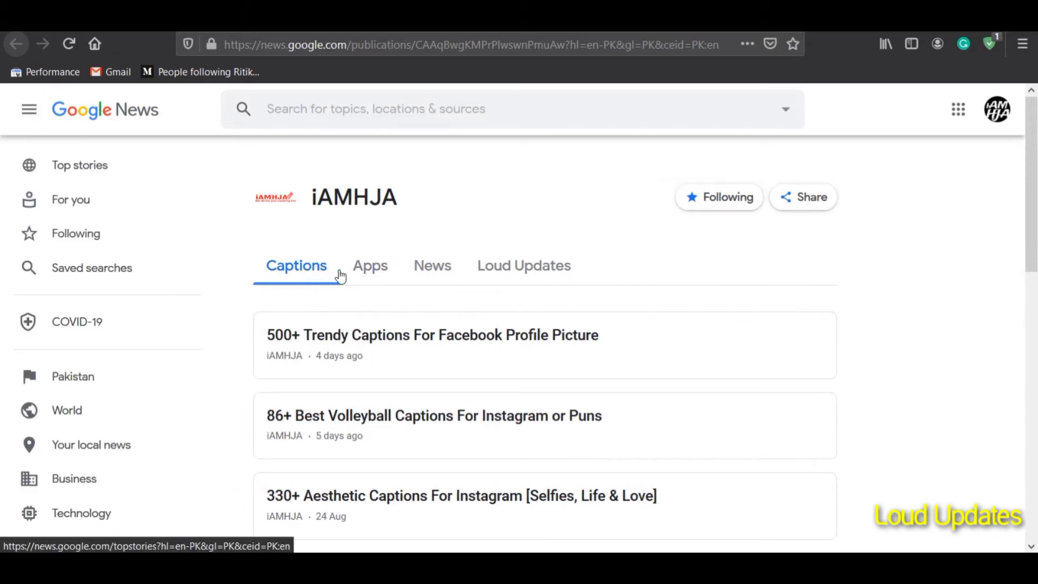
pyautogui.click(368, 271)
pyautogui.click(430, 275)
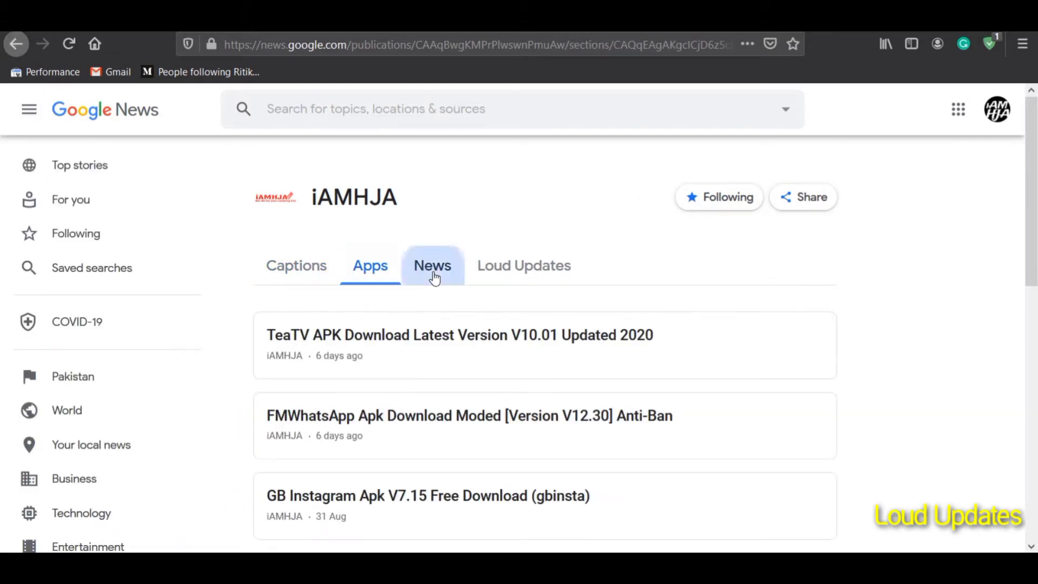
pyautogui.click(535, 281)
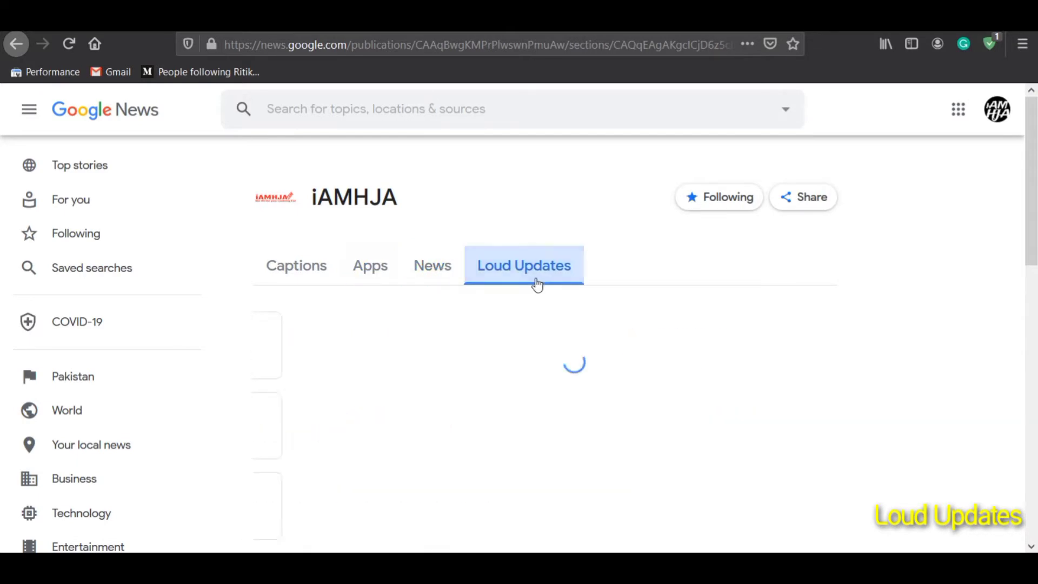
# Step: Look through the Loud Updates video list on Google News, dismissing the low-battery notice
pyautogui.scroll(-15, 541, 324)
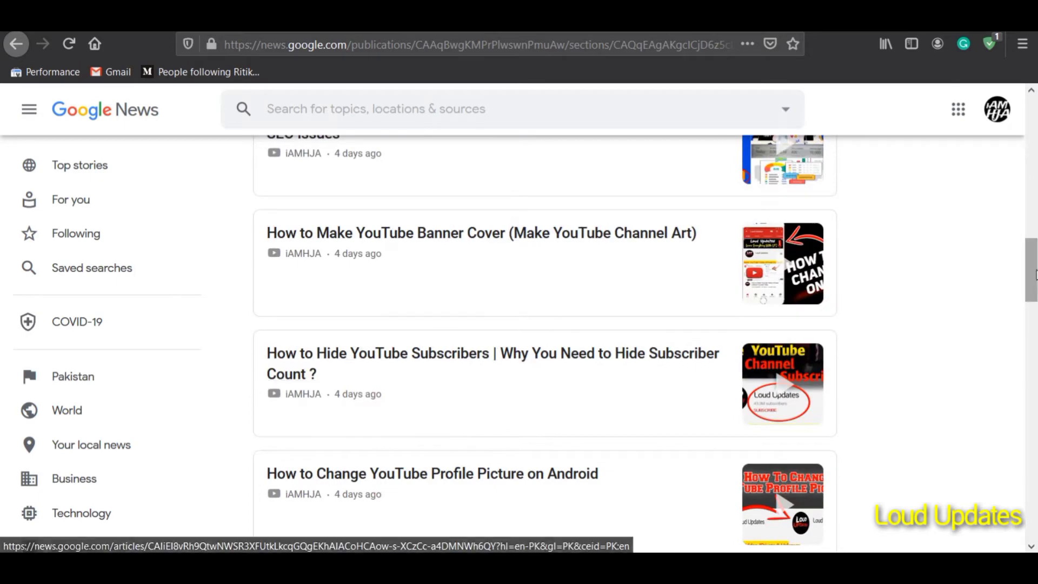
pyautogui.moveTo(1034, 279); pyautogui.dragTo(1035, 517)
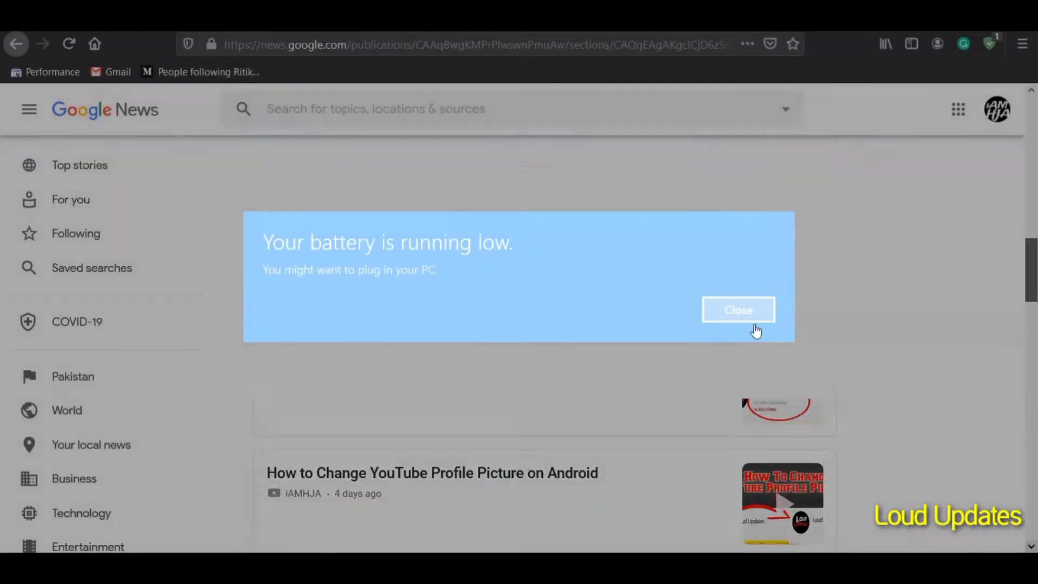
pyautogui.click(749, 319)
pyautogui.click(1033, 370)
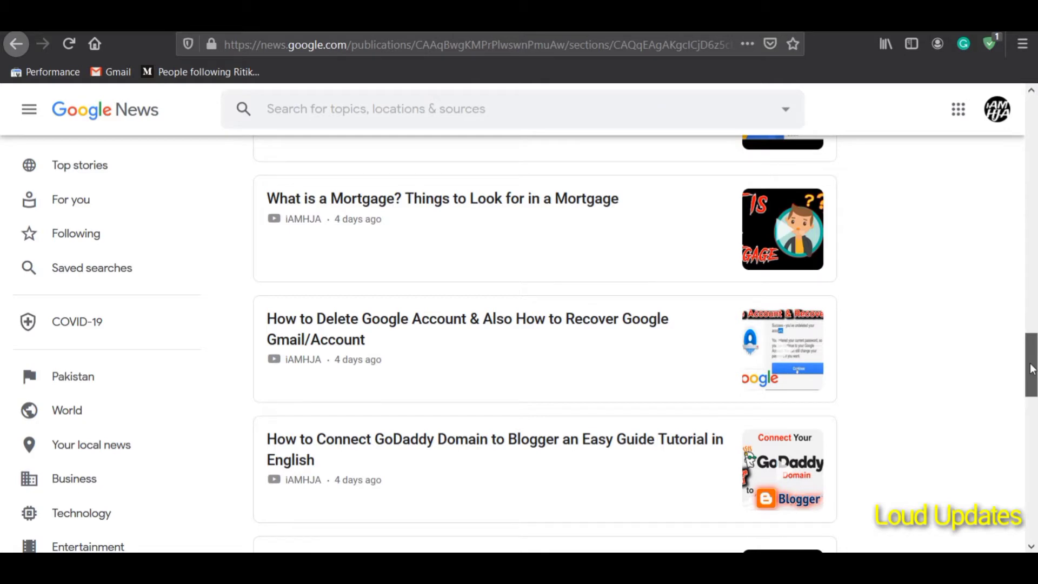
pyautogui.moveTo(1032, 369); pyautogui.dragTo(1034, 214)
pyautogui.scroll(15, 510, 297)
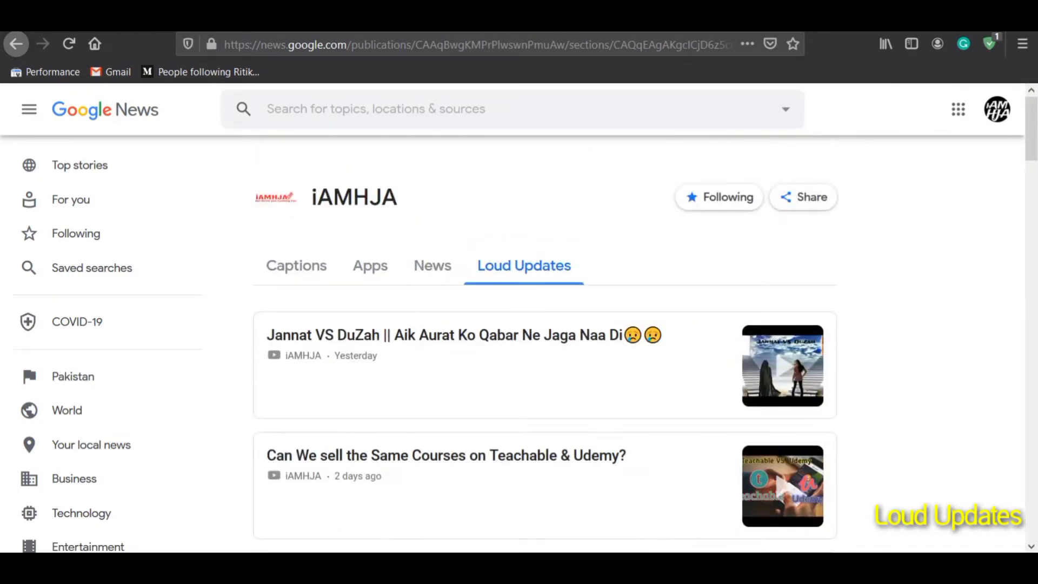
# Step: Switch back to Publisher Center, leave the publication editor and go to the home page of publications
pyautogui.click(59, 17)
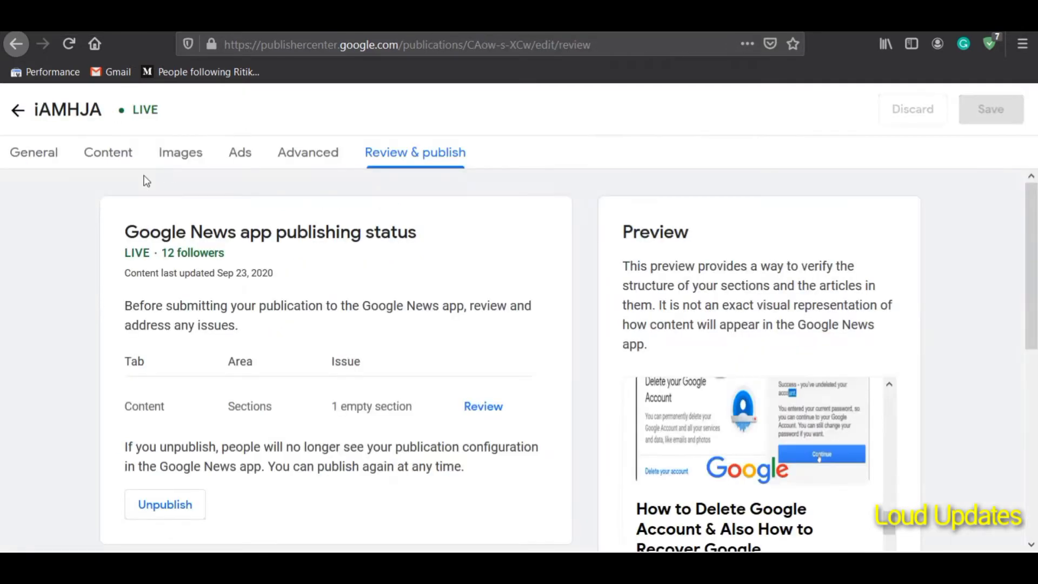
pyautogui.click(18, 111)
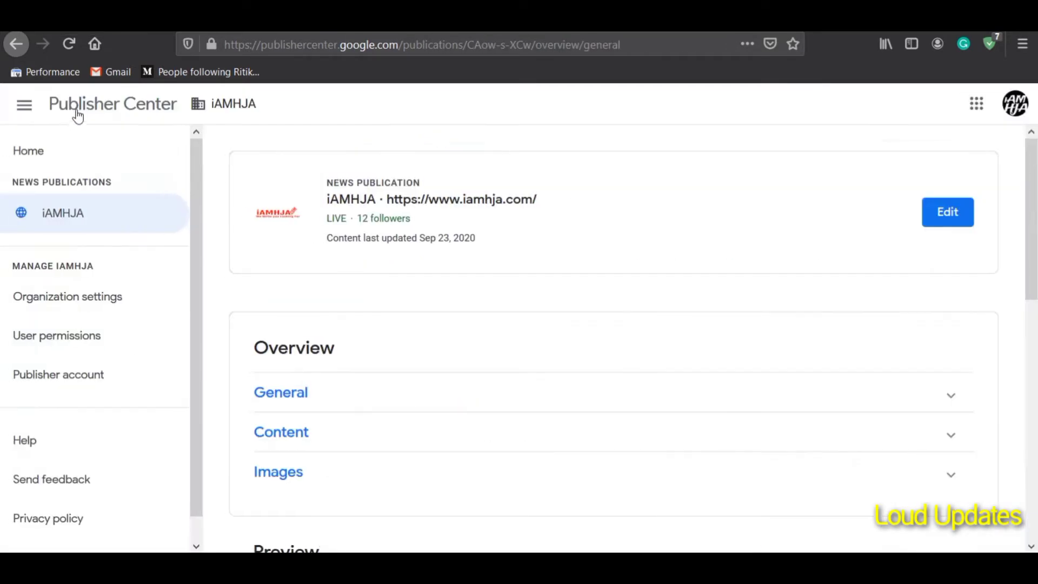
pyautogui.click(74, 110)
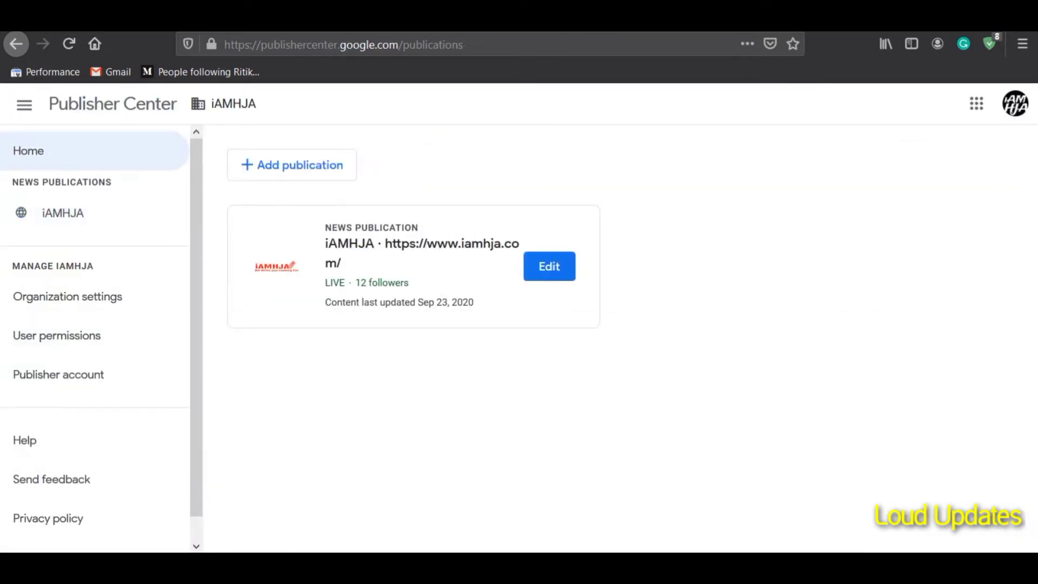
# Step: Search the web for "google news publisher" in a new browser tab and open the Publisher Center result
pyautogui.click(523, 18)
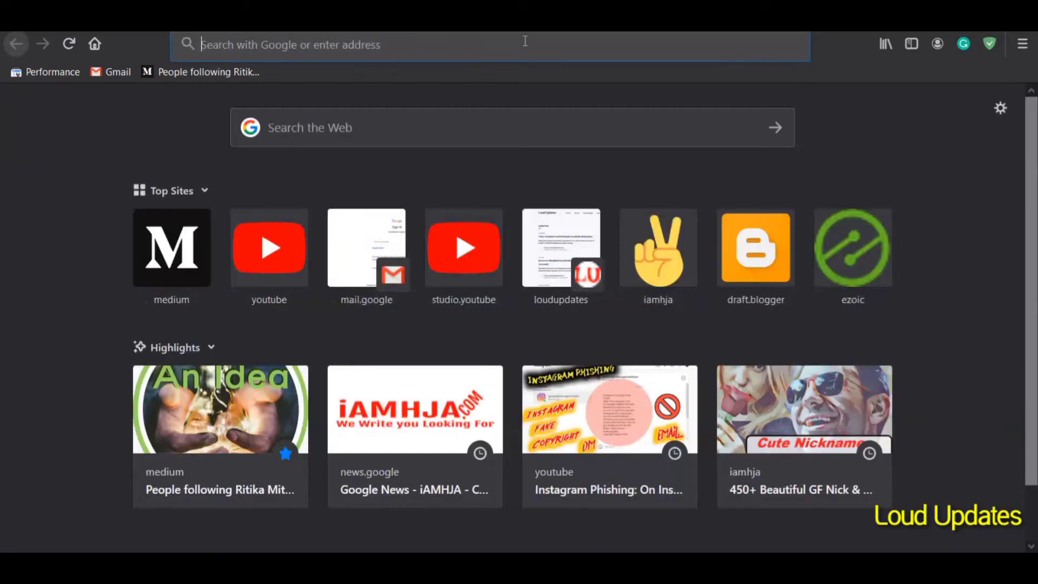
pyautogui.click(525, 42)
pyautogui.write('googe')
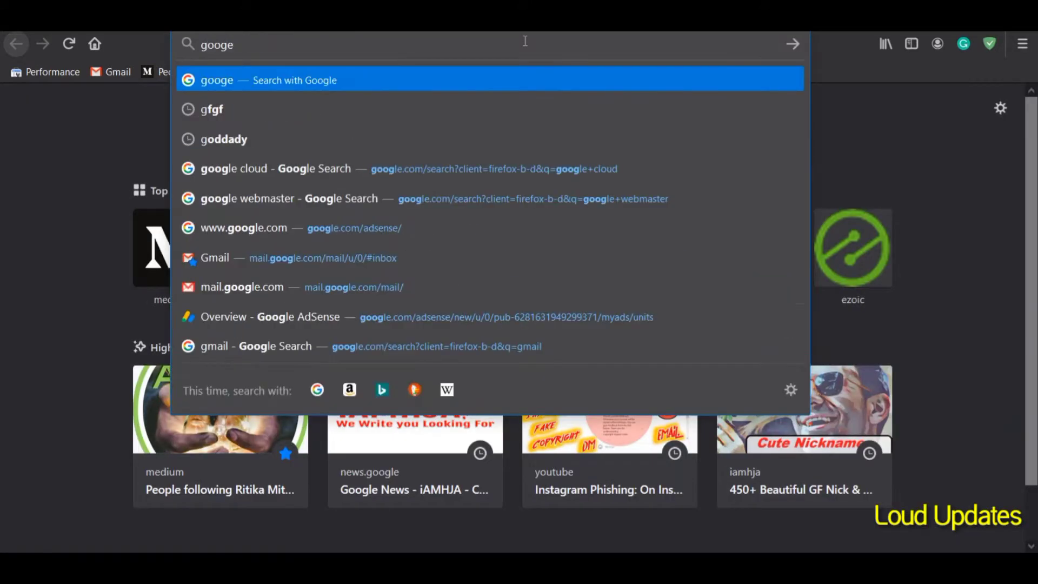
pyautogui.press('BackSpace')
pyautogui.write('lge n')
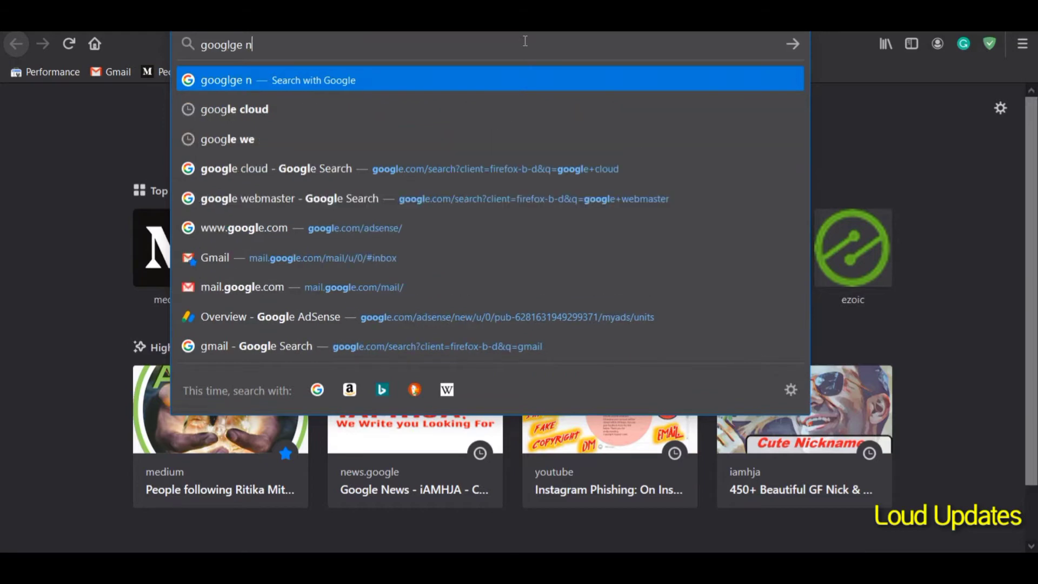
pyautogui.press('BackSpace')
pyautogui.press('BackSpace')
pyautogui.press('BackSpace')
pyautogui.press('BackSpace')
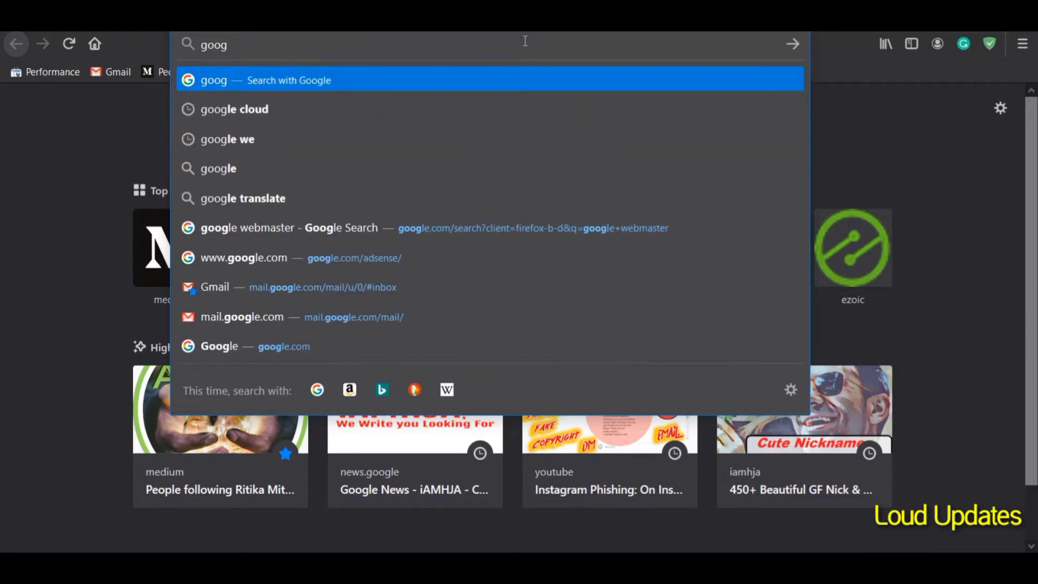
pyautogui.write('e news p')
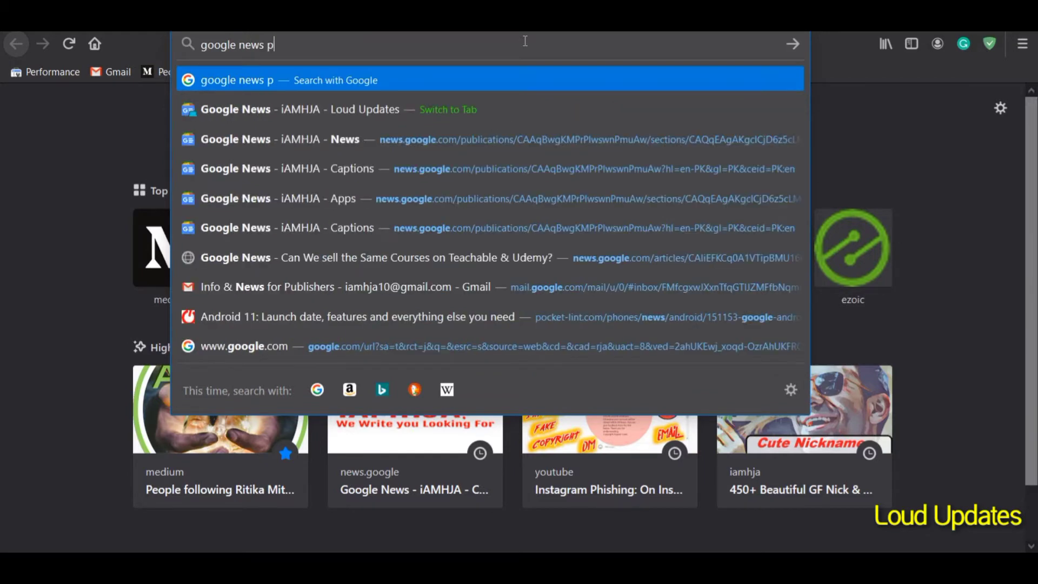
pyautogui.write('ublisher')
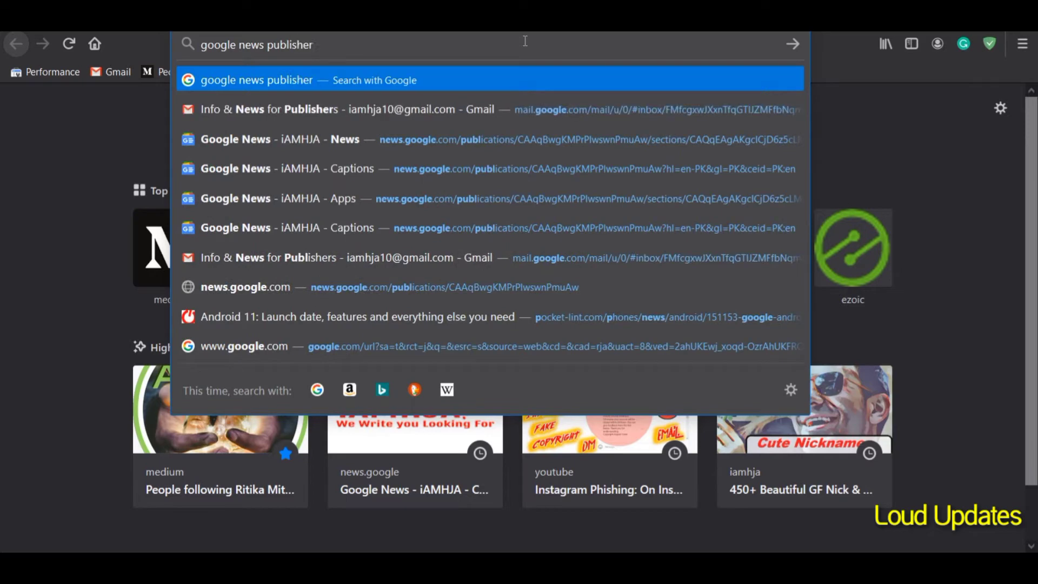
pyautogui.press('Return')
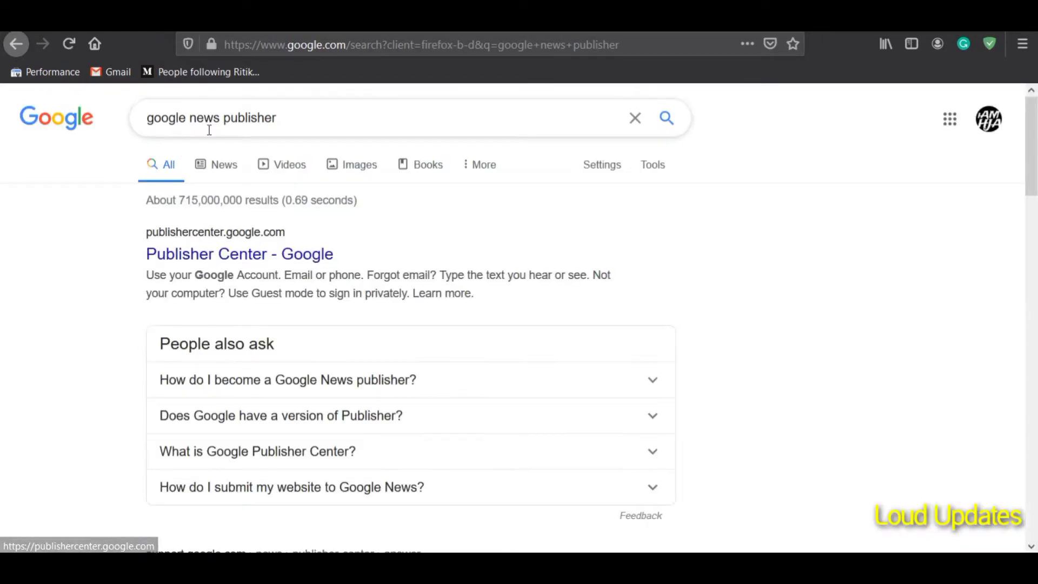
pyautogui.click(216, 259)
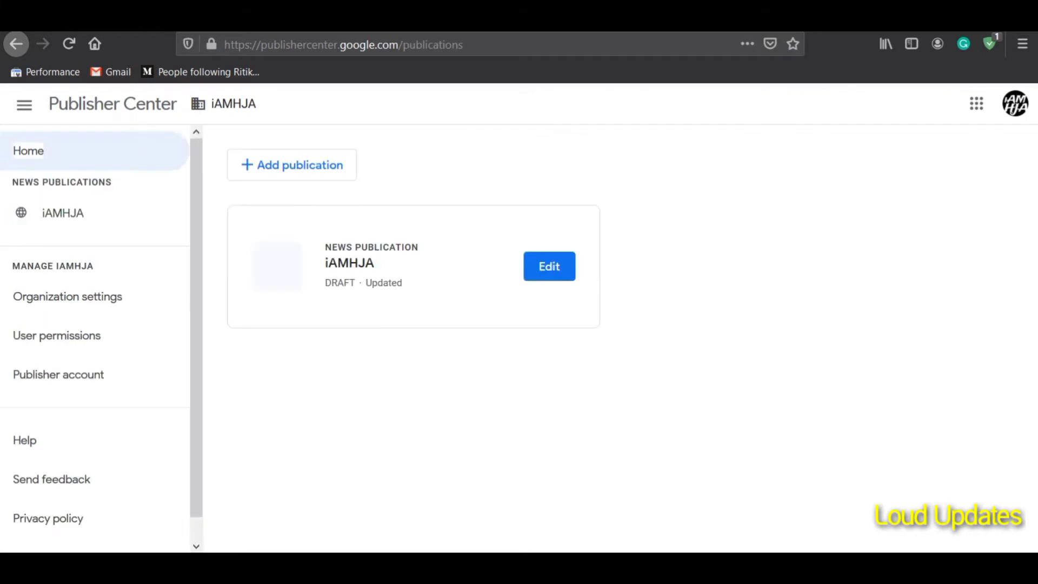
# Step: Add a new publication named "Loud Updates" and save it
pyautogui.click(298, 166)
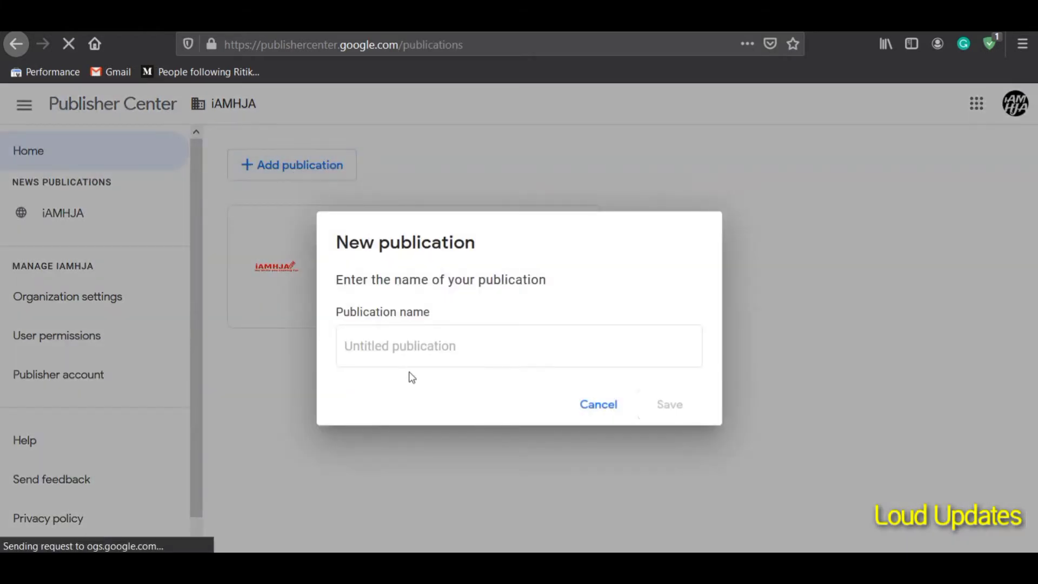
pyautogui.click(412, 354)
pyautogui.write('L')
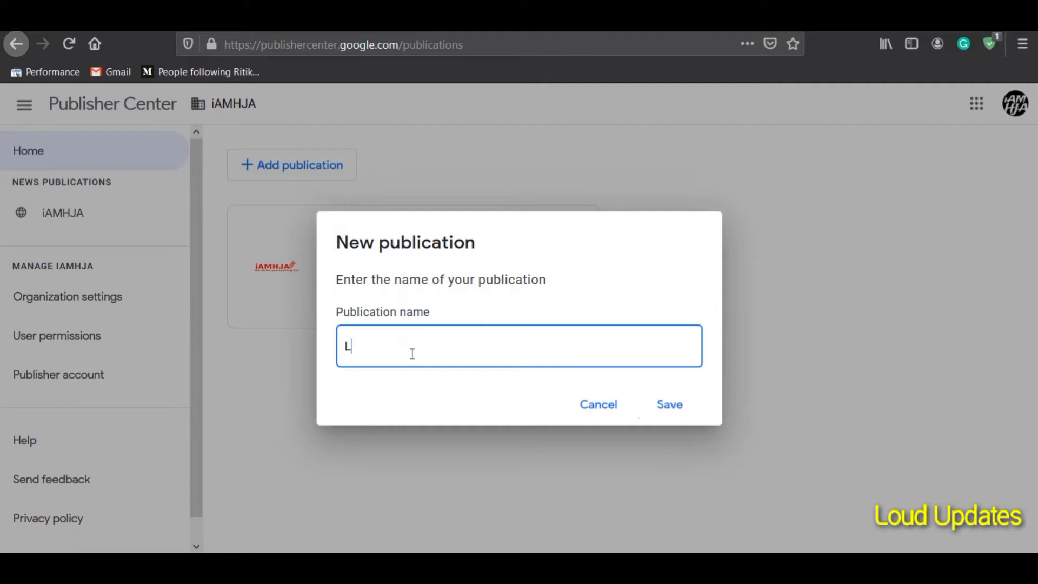
pyautogui.write('oud Updates')
pyautogui.click(677, 417)
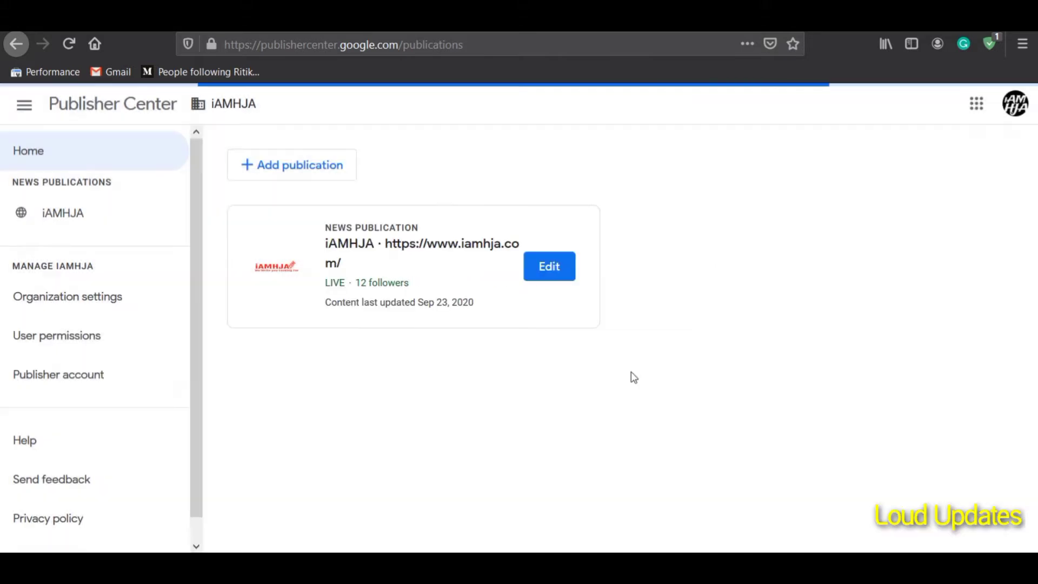
pyautogui.click(659, 247)
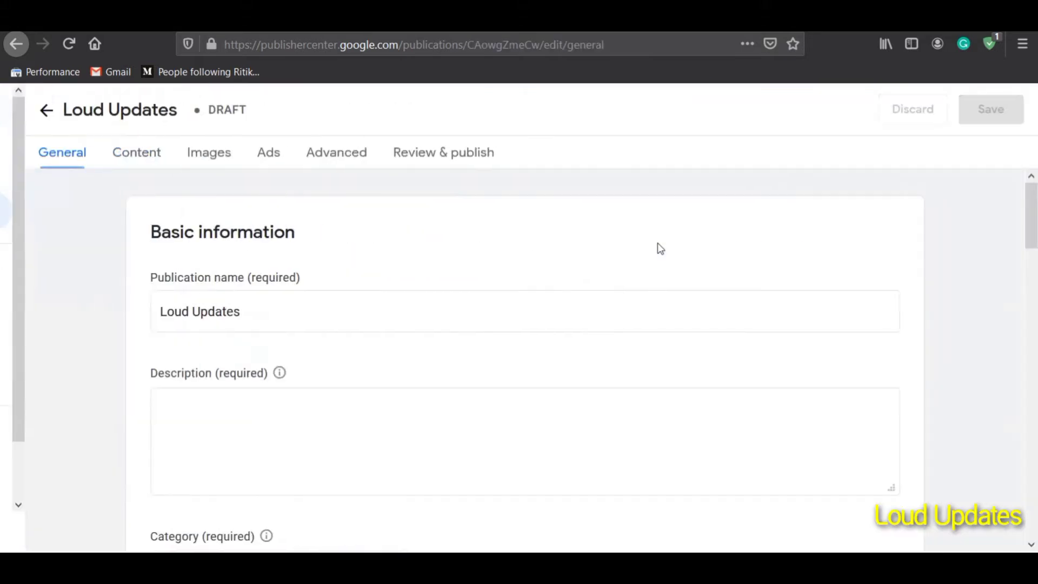
# Step: Enter "we will write about tech blaaa blaaa" as the publication's description in the basic information
pyautogui.scroll(-2, 135, 270)
pyautogui.moveTo(125, 191); pyautogui.dragTo(313, 202)
pyautogui.click(193, 322)
pyautogui.moveTo(131, 292); pyautogui.dragTo(243, 331)
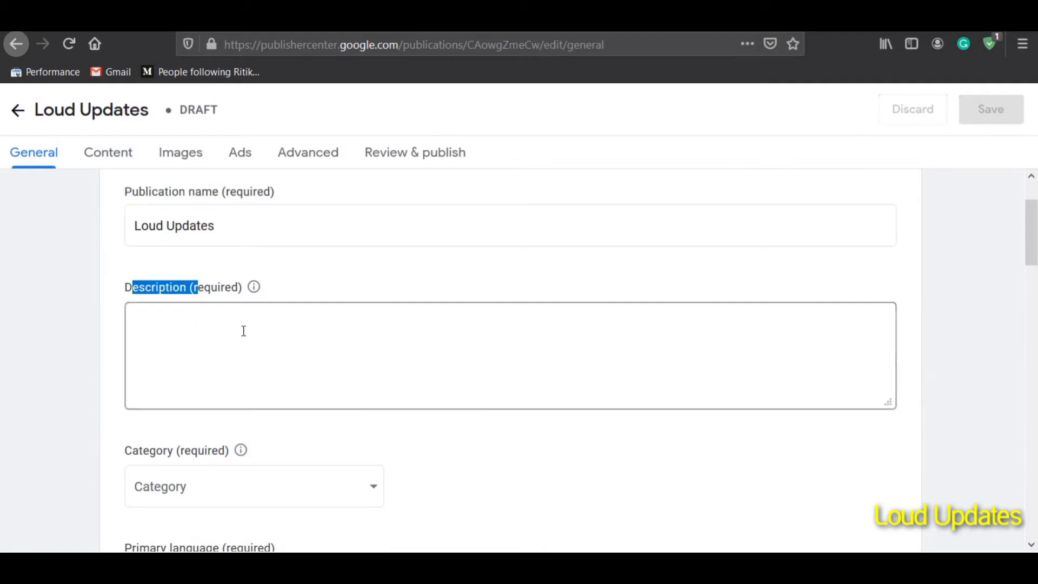
pyautogui.click(243, 331)
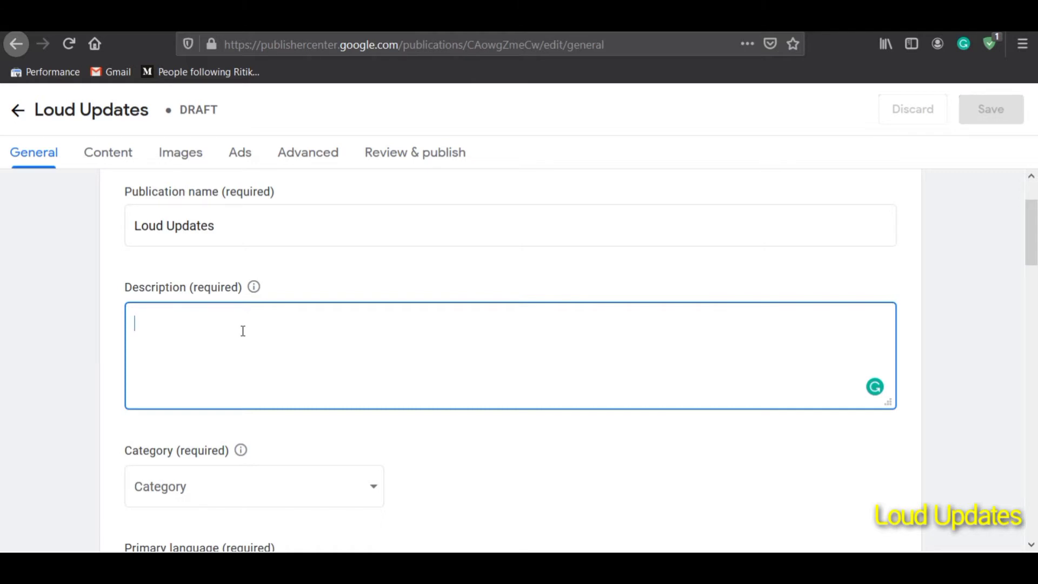
pyautogui.write('tech,')
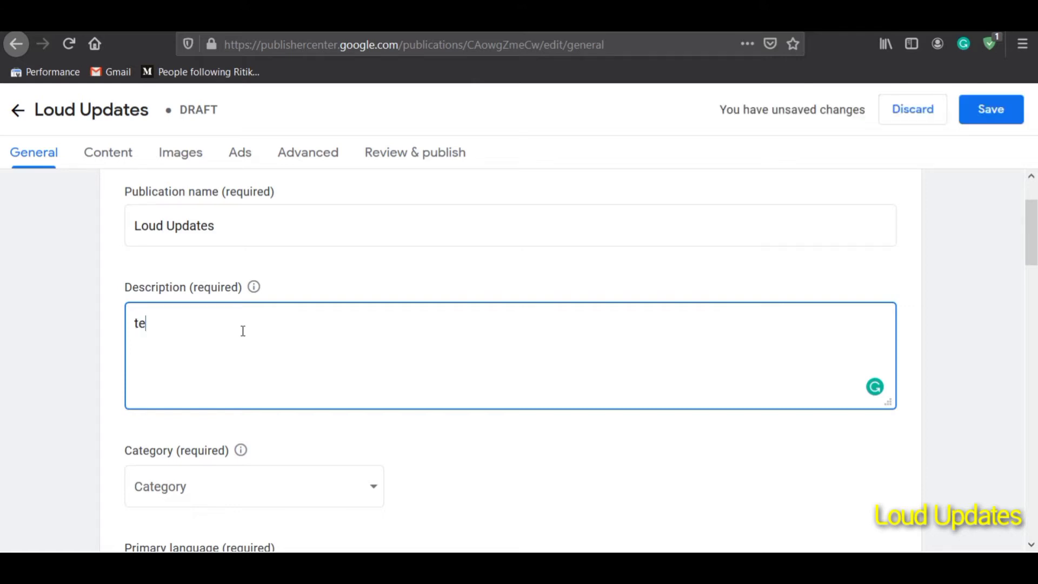
pyautogui.press('BackSpace')
pyautogui.press('BackSpace')
pyautogui.press('BackSpace')
pyautogui.press('BackSpace')
pyautogui.press('BackSpace')
pyautogui.write('we will write ')
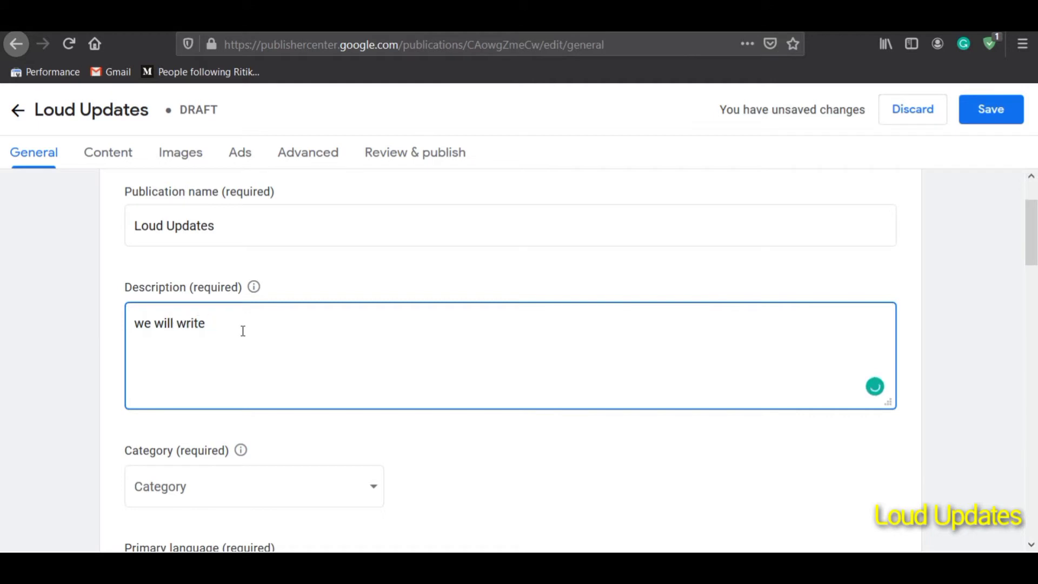
pyautogui.write('about tech blaaa blaa')
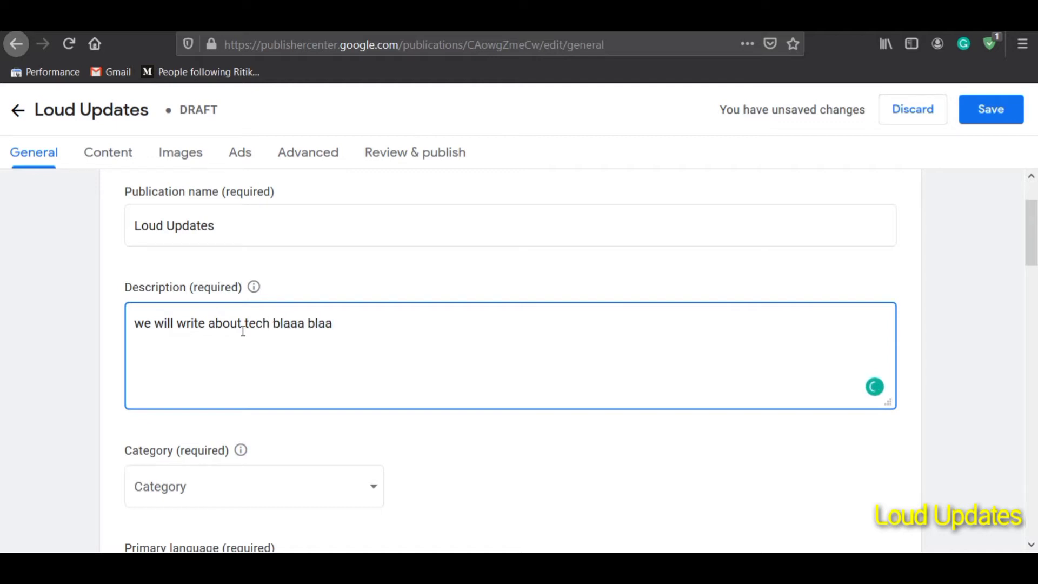
pyautogui.write('a')
# Step: Look through the available categories and set the publication's category to Local
pyautogui.scroll(-5, 243, 346)
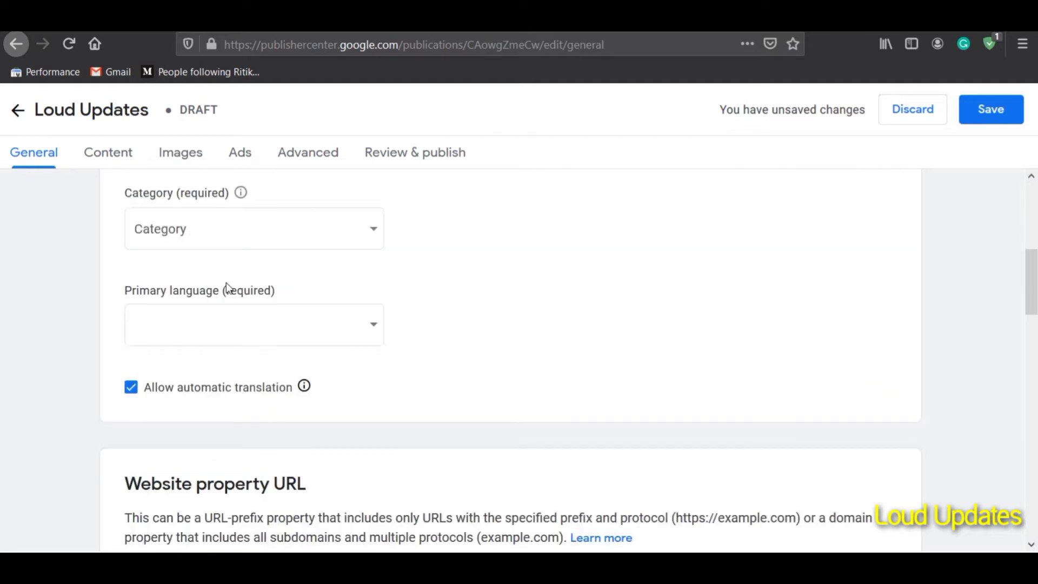
pyautogui.click(232, 241)
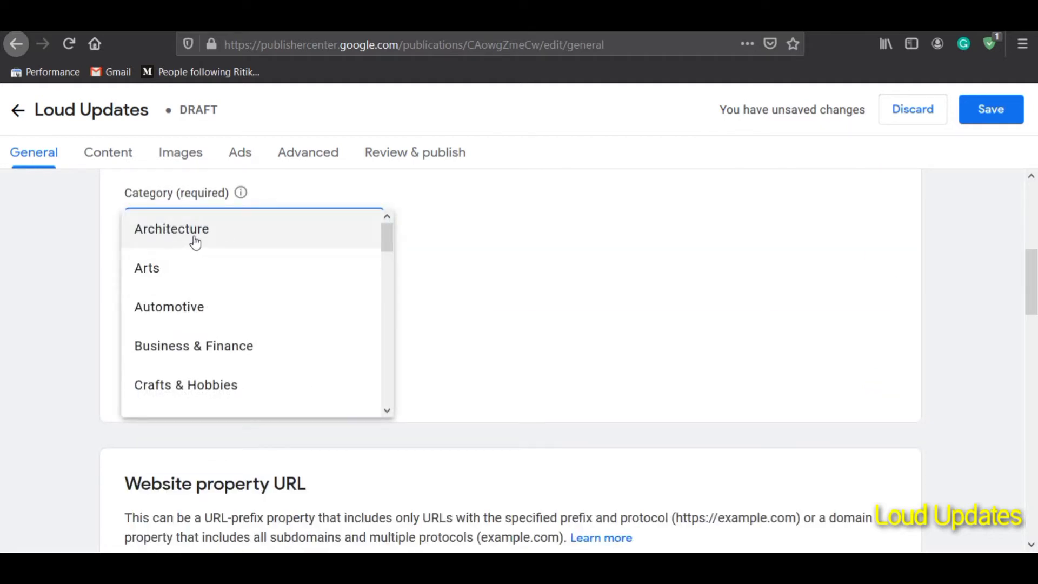
pyautogui.scroll(-1, 215, 344)
pyautogui.scroll(-5, 214, 344)
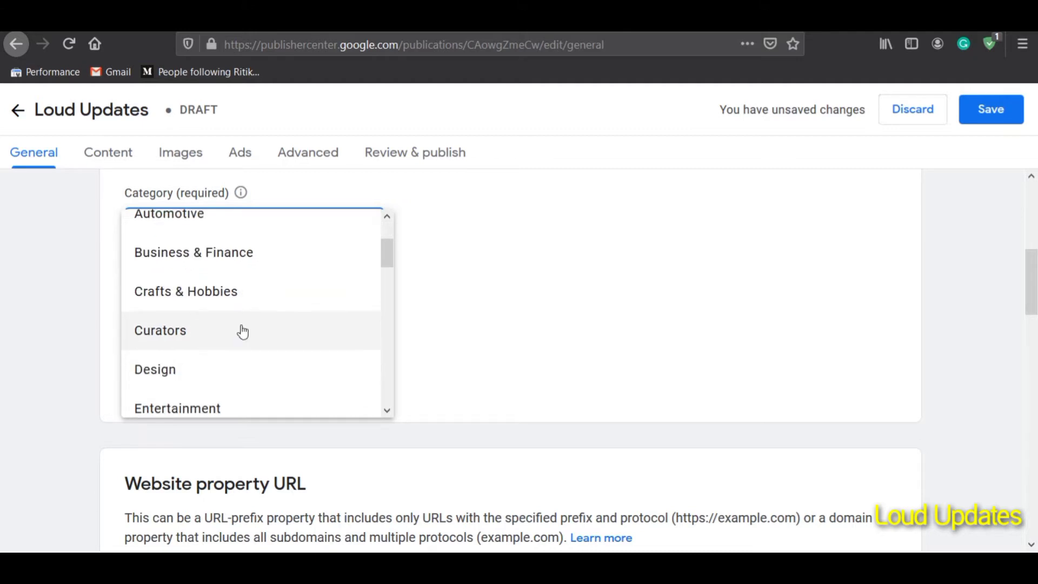
pyautogui.scroll(-3, 182, 312)
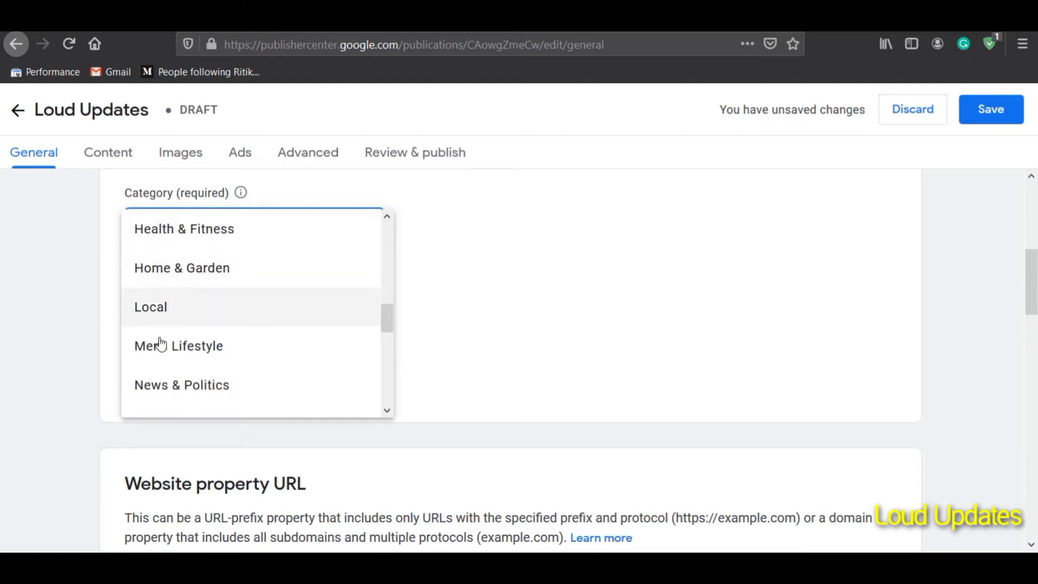
pyautogui.scroll(-4, 242, 350)
pyautogui.scroll(-1, 232, 325)
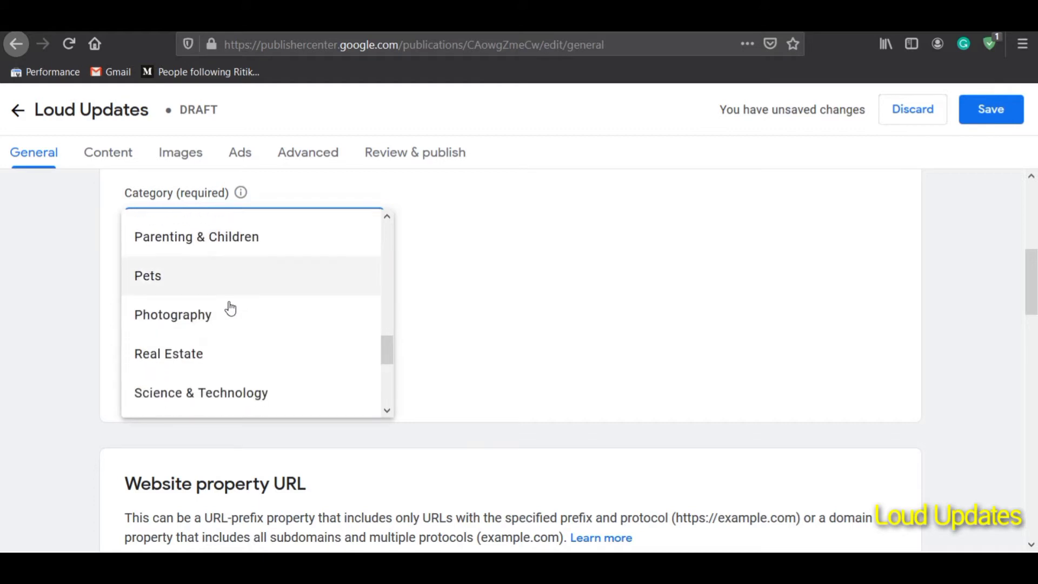
pyautogui.scroll(5, 162, 346)
pyautogui.scroll(-5, 200, 329)
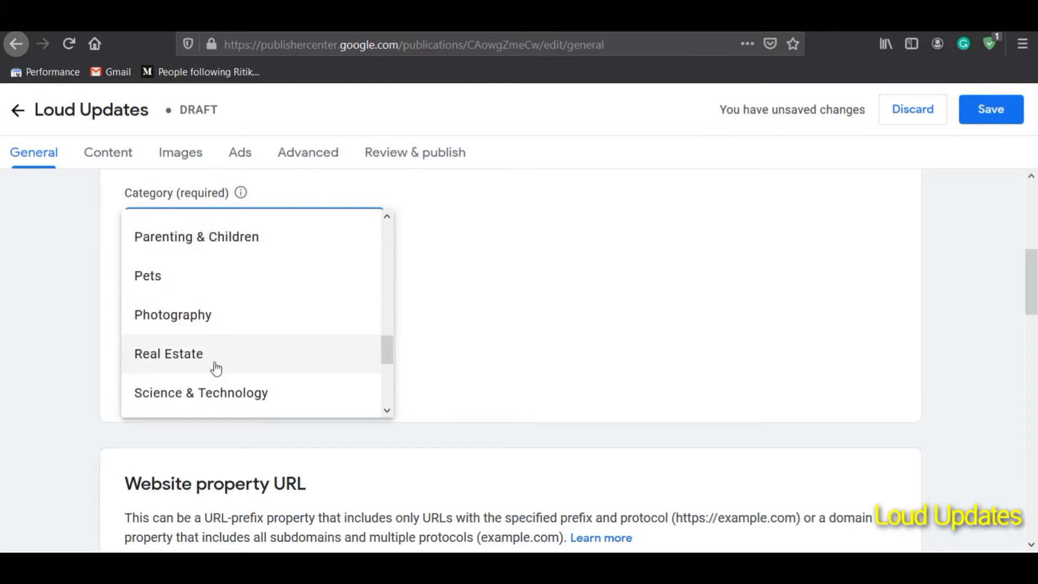
pyautogui.scroll(-5, 238, 324)
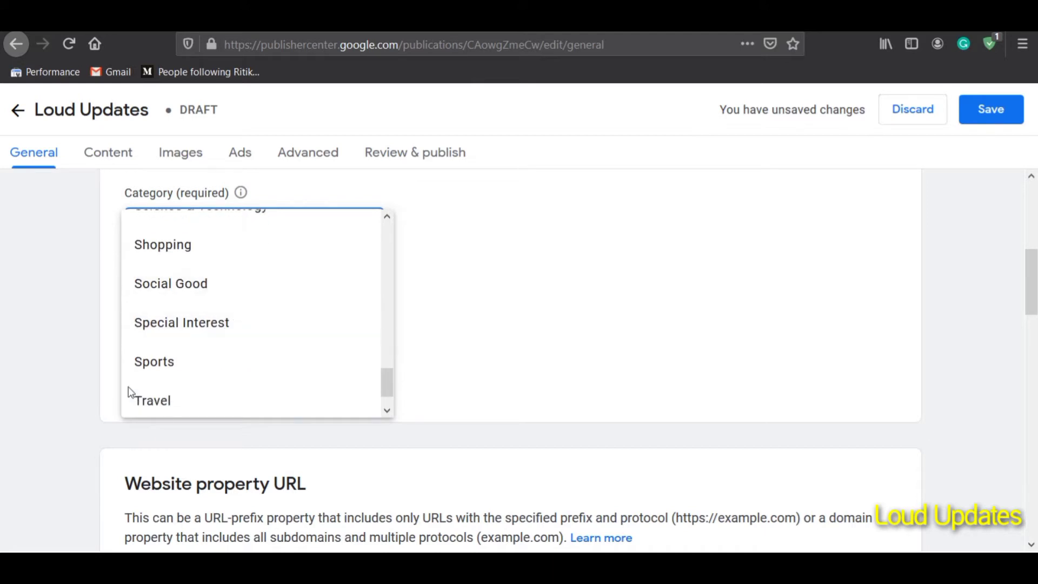
pyautogui.scroll(-2, 223, 364)
pyautogui.scroll(12, 224, 405)
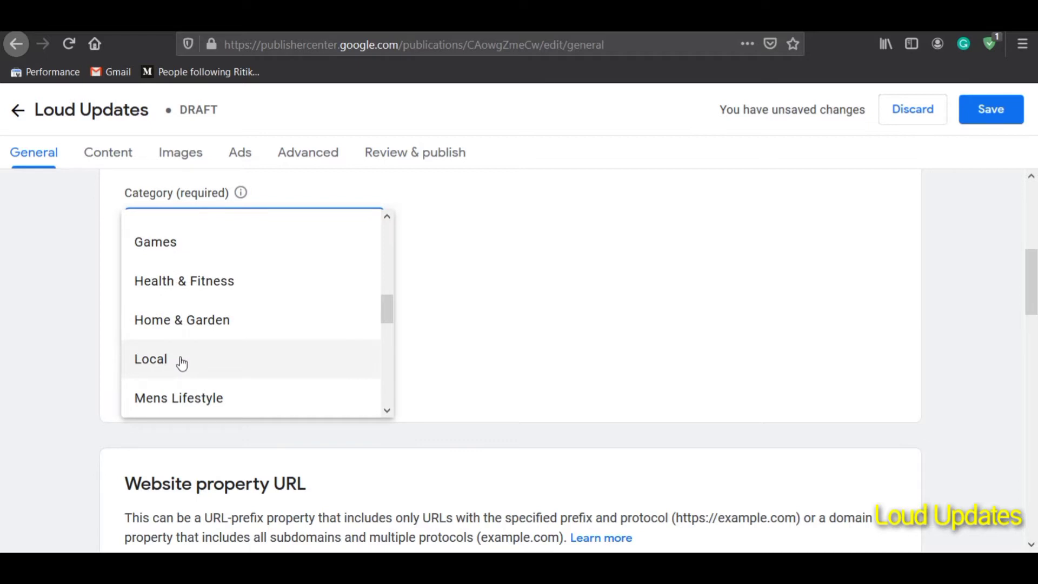
pyautogui.click(181, 362)
# Step: Set the primary language to English, and switch automatic translation off and on again
pyautogui.click(217, 330)
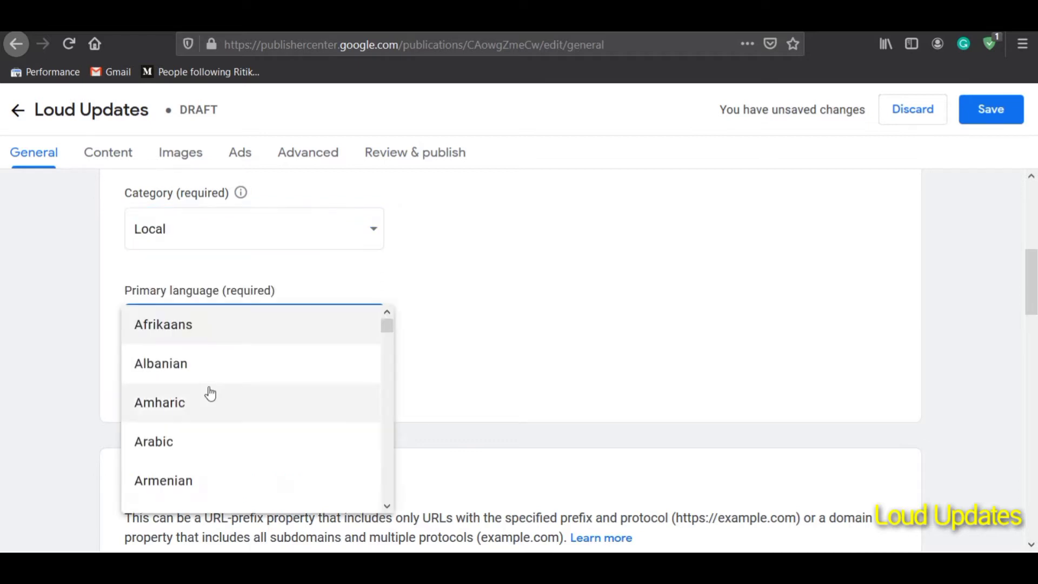
pyautogui.scroll(-10, 211, 393)
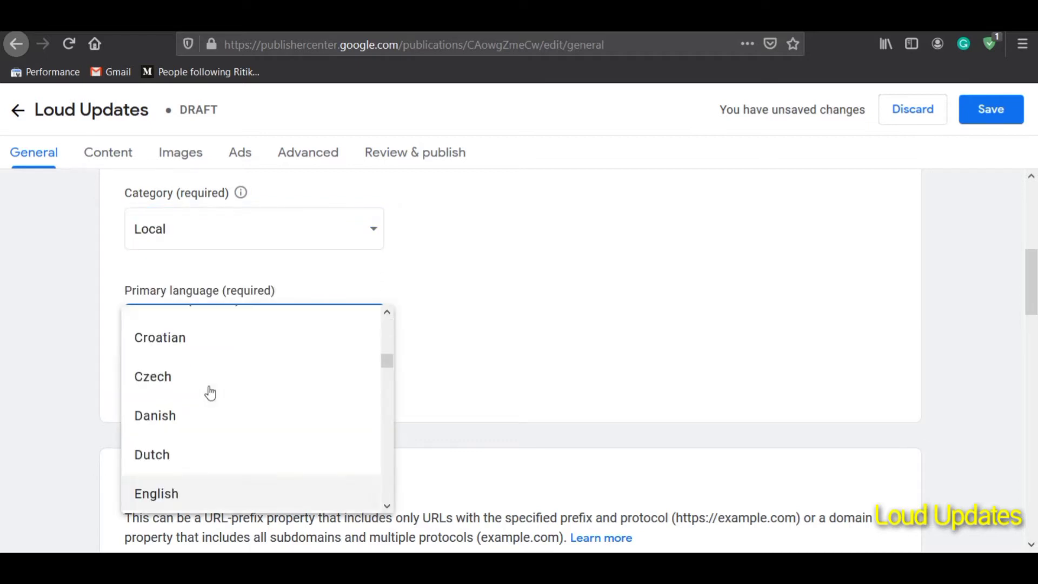
pyautogui.scroll(-2, 208, 389)
pyautogui.scroll(-5, 225, 455)
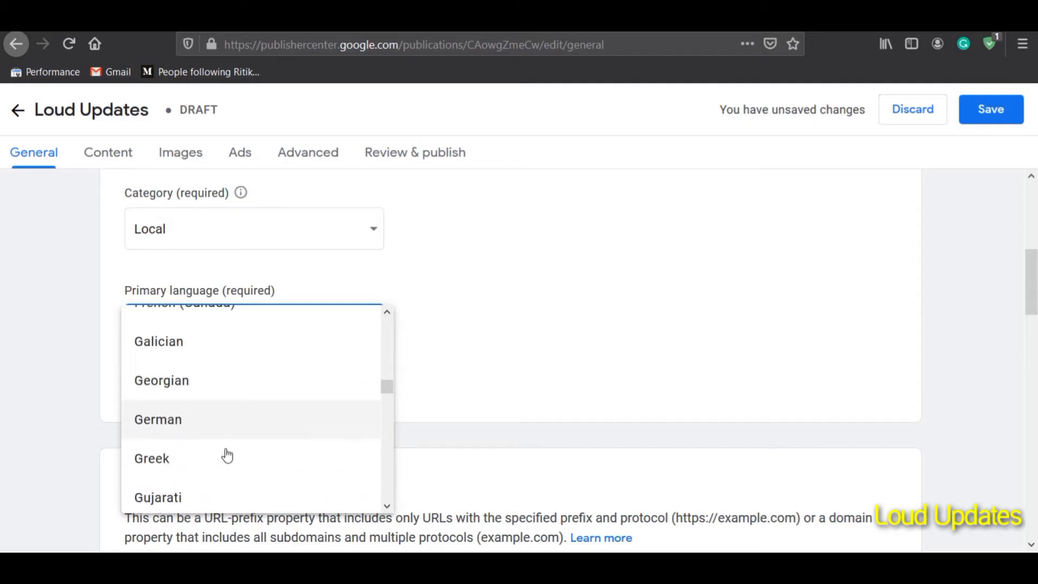
pyautogui.scroll(6, 225, 454)
pyautogui.scroll(-2, 174, 489)
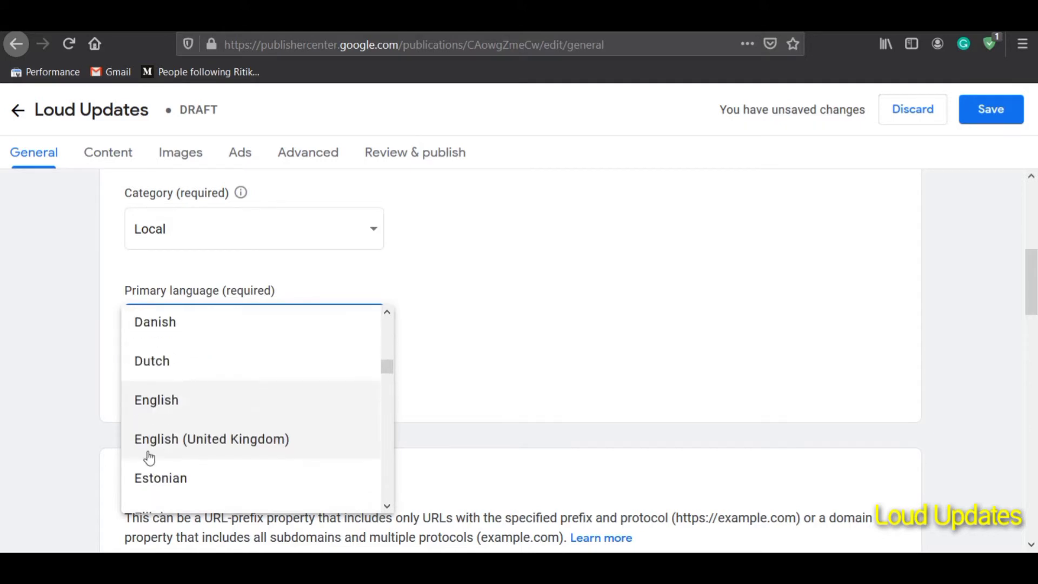
pyautogui.click(166, 414)
pyautogui.click(129, 388)
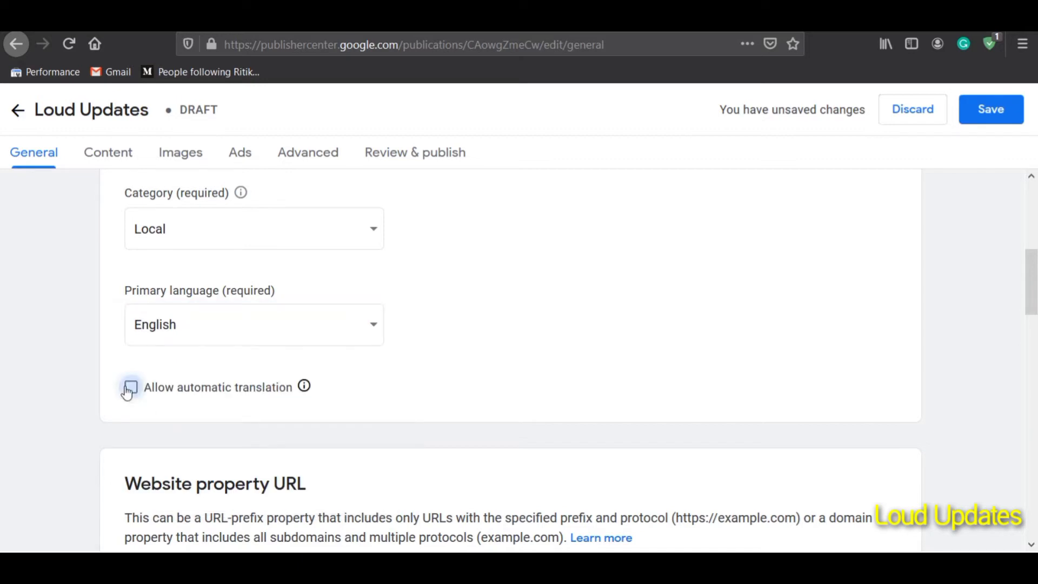
pyautogui.click(130, 388)
pyautogui.scroll(-5, 179, 414)
pyautogui.click(211, 346)
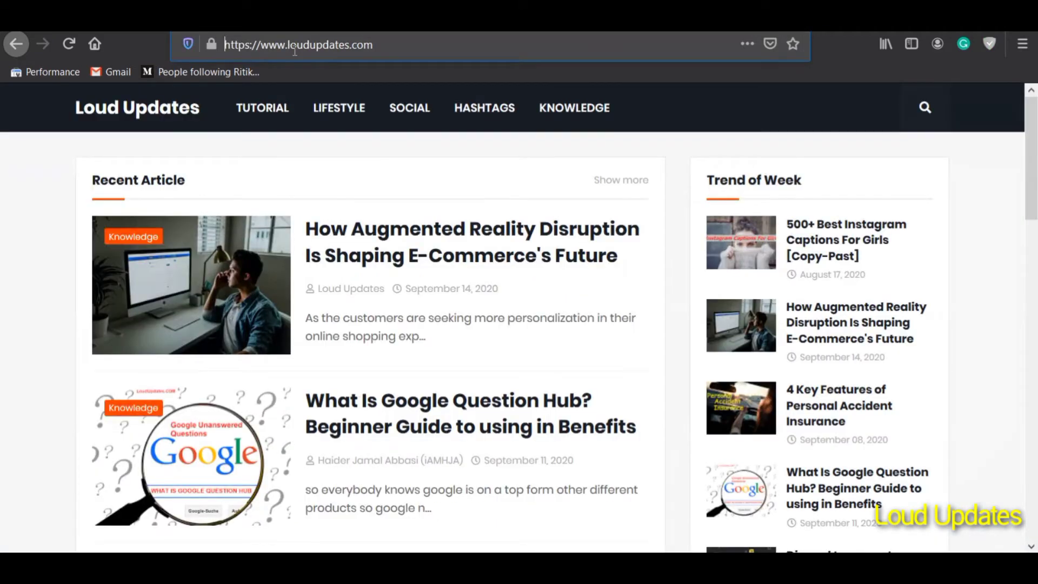
pyautogui.rightClick(301, 49)
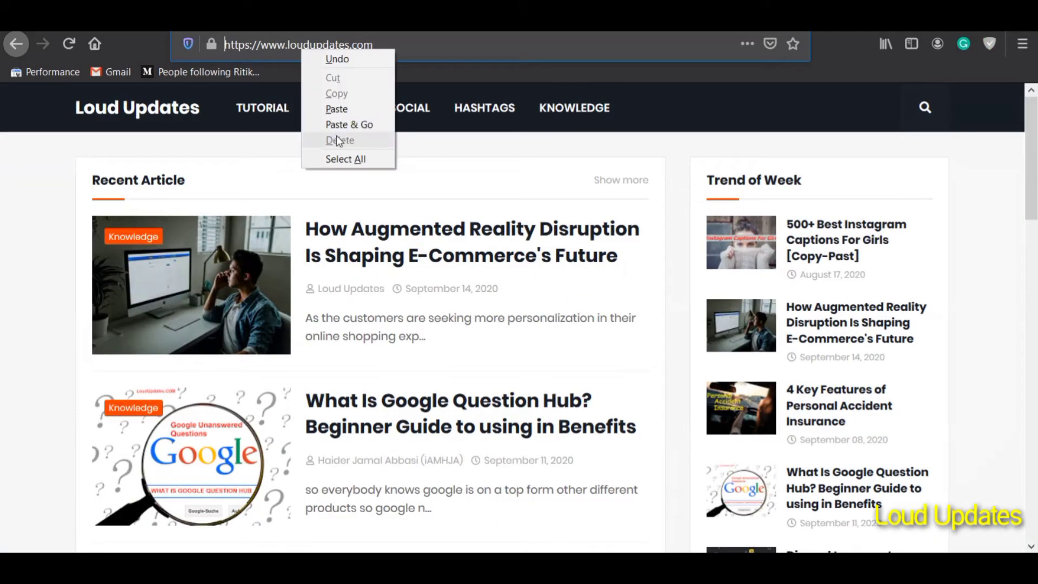
pyautogui.press('Escape')
pyautogui.rightClick(265, 48)
pyautogui.press('Escape')
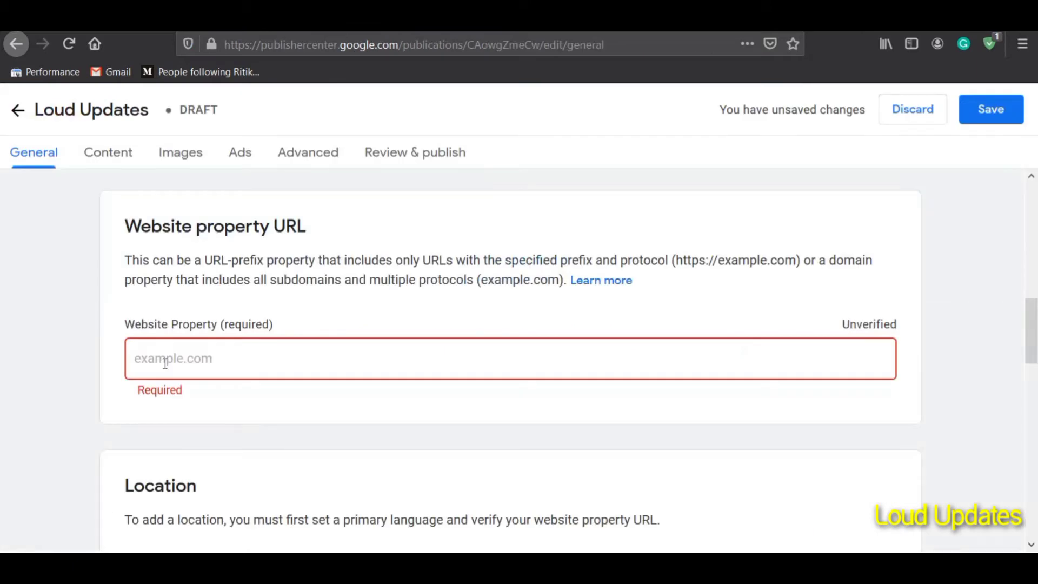
pyautogui.rightClick(163, 365)
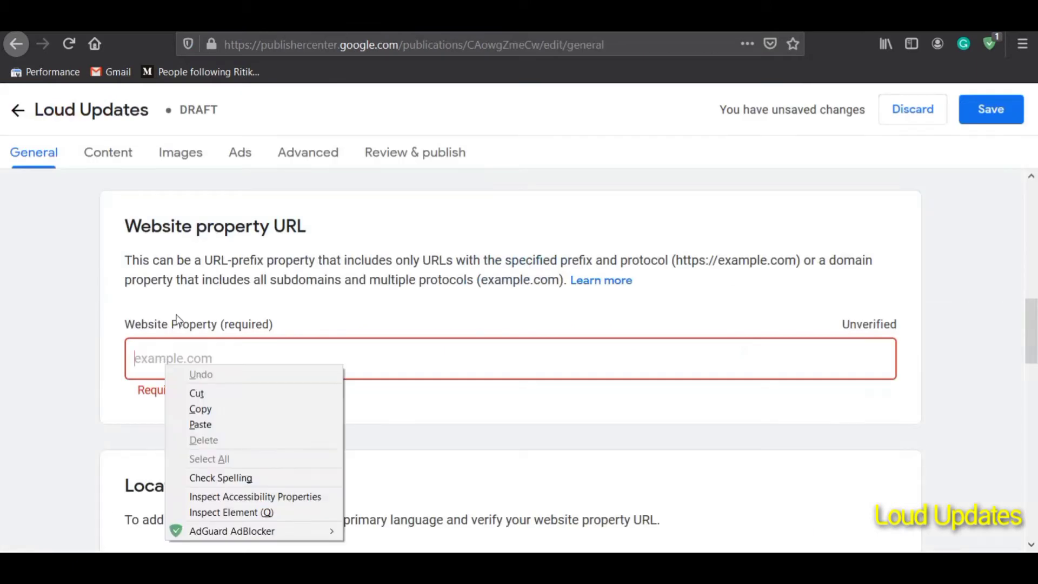
pyautogui.click(200, 424)
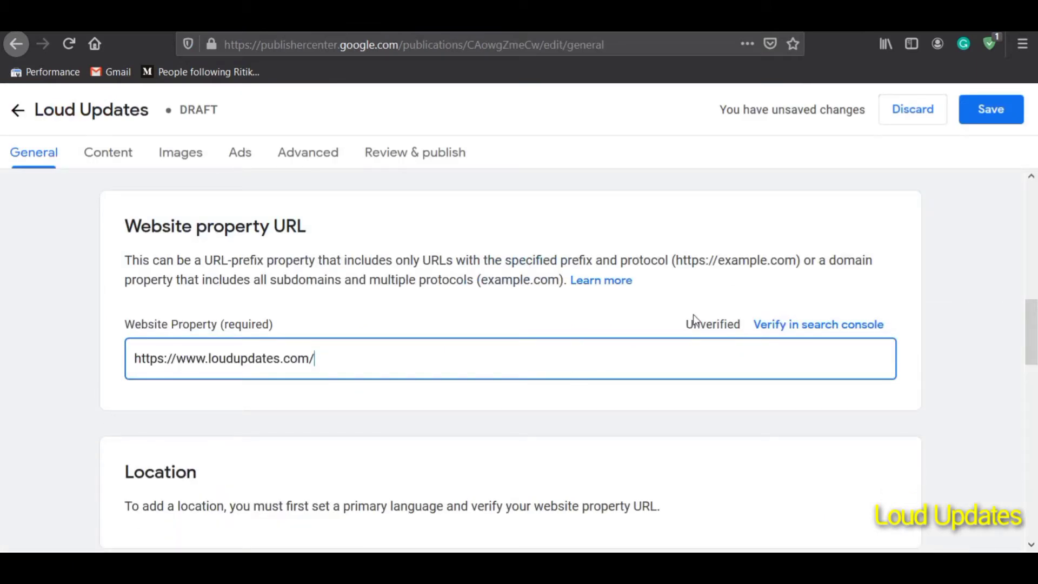
# Step: Check the verification status of the website property and read the location and contacts sections of the publication
pyautogui.moveTo(693, 315); pyautogui.dragTo(719, 327)
pyautogui.click(720, 327)
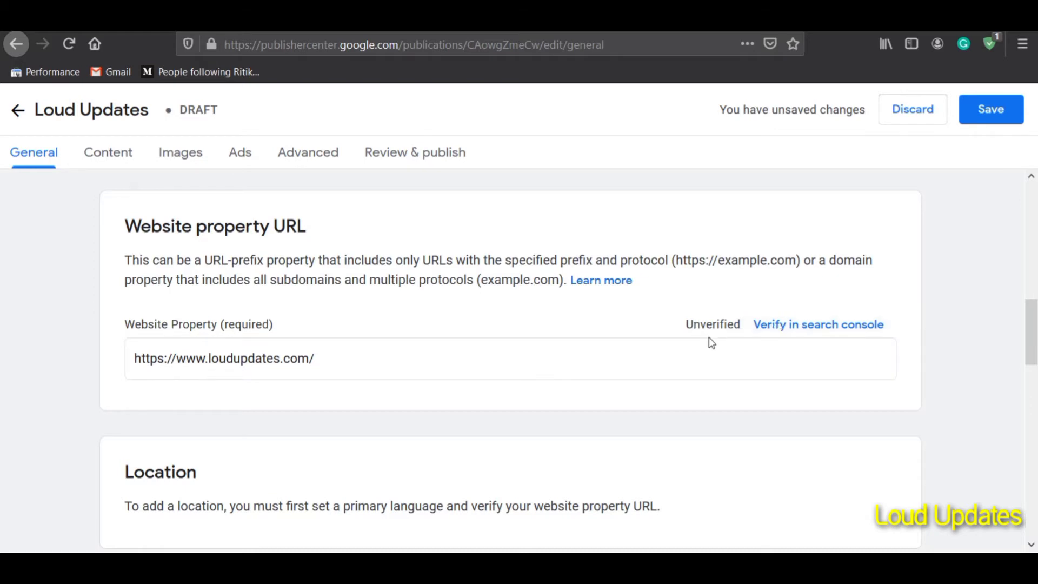
pyautogui.scroll(-5, 465, 362)
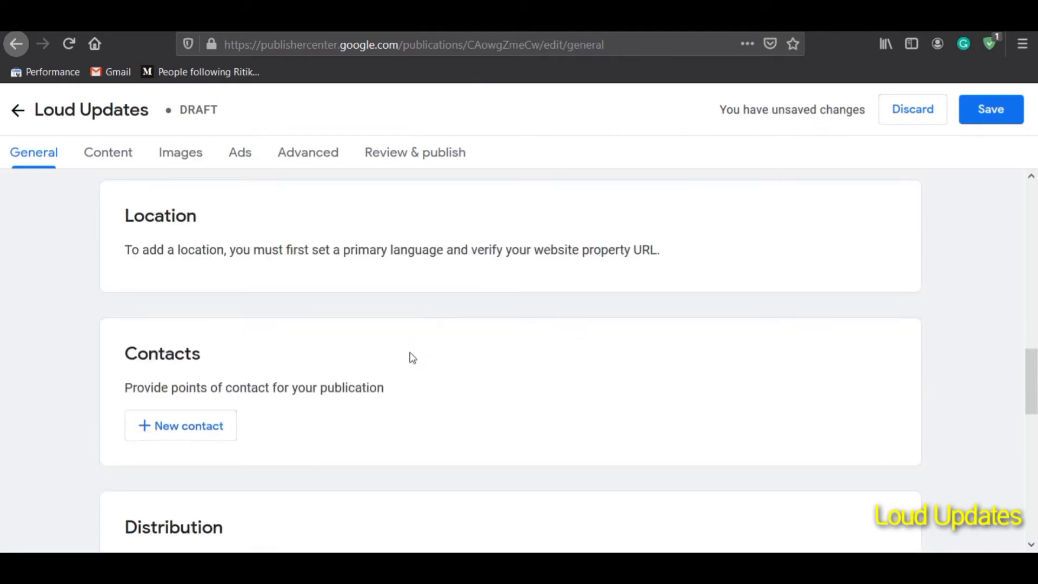
pyautogui.scroll(-1, 192, 368)
pyautogui.scroll(-1, 195, 363)
pyautogui.moveTo(125, 276); pyautogui.dragTo(209, 279)
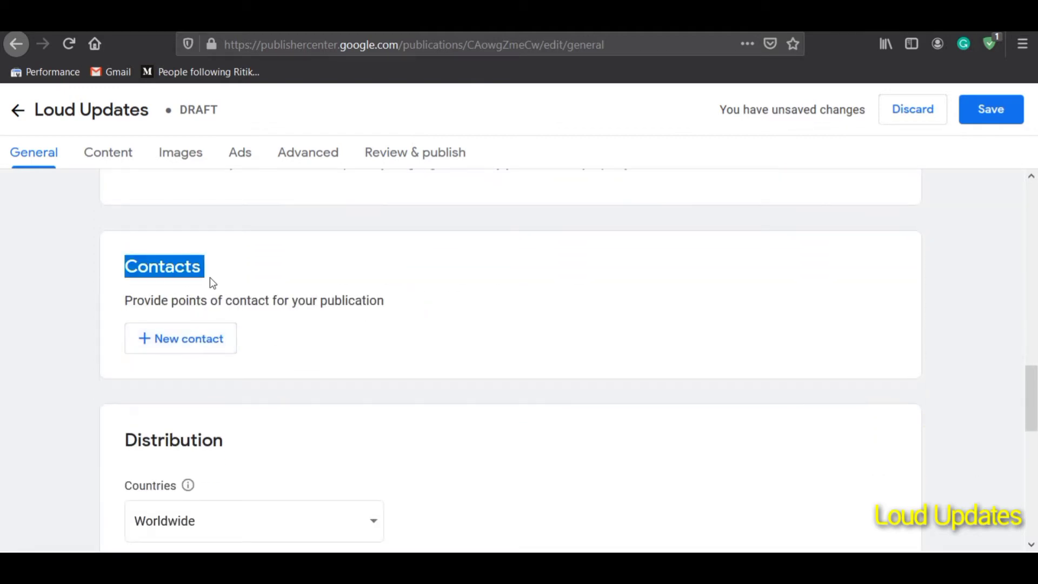
pyautogui.click(138, 303)
pyautogui.moveTo(133, 303); pyautogui.dragTo(155, 305)
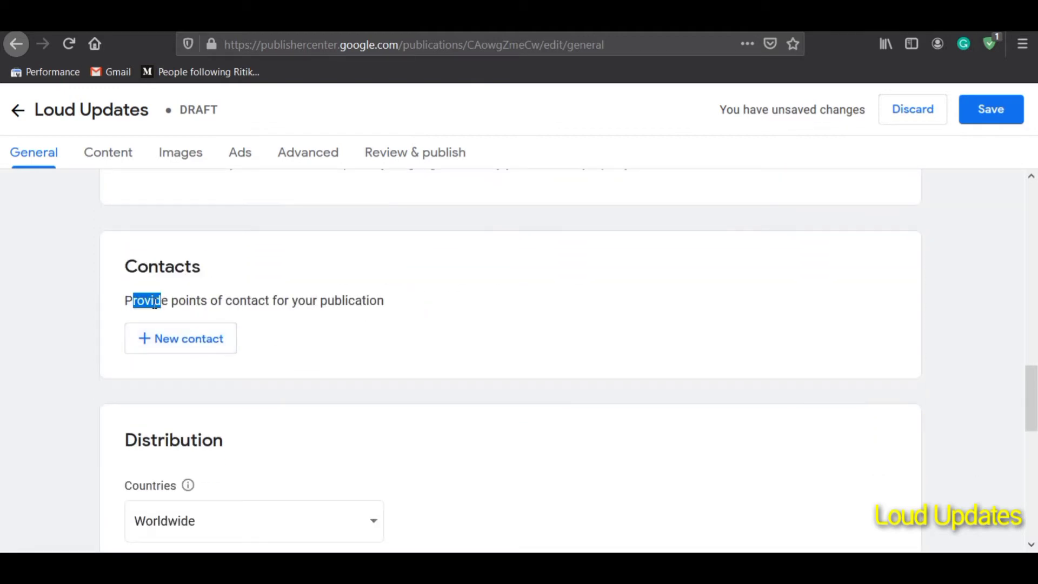
pyautogui.click(155, 304)
pyautogui.moveTo(384, 301); pyautogui.dragTo(122, 298)
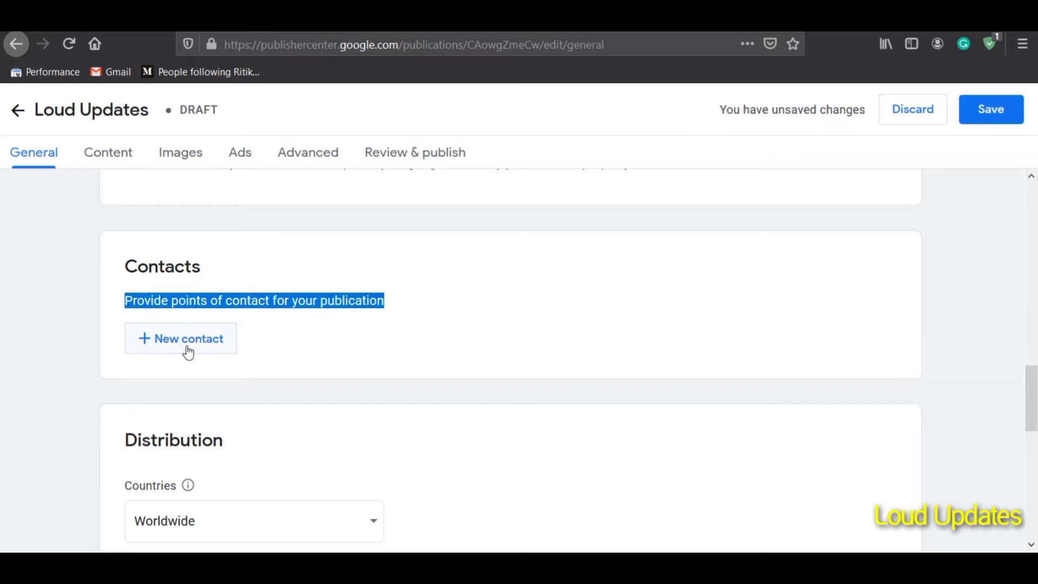
# Step: Look through the country choices in the publication's distribution settings without changing the selection
pyautogui.scroll(-3, 339, 353)
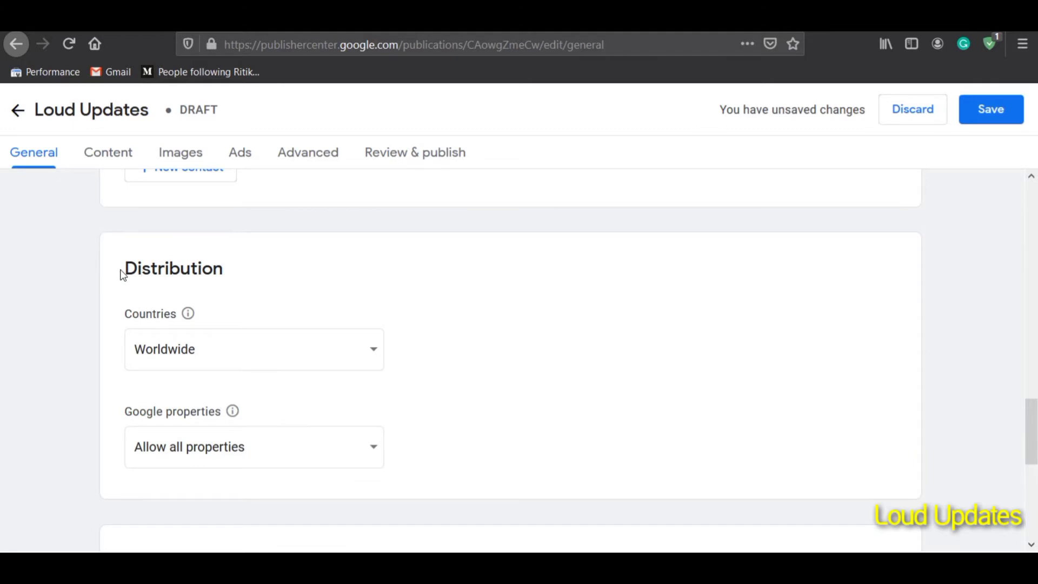
pyautogui.moveTo(120, 269); pyautogui.dragTo(236, 277)
pyautogui.click(130, 320)
pyautogui.moveTo(125, 316); pyautogui.dragTo(177, 313)
pyautogui.click(104, 331)
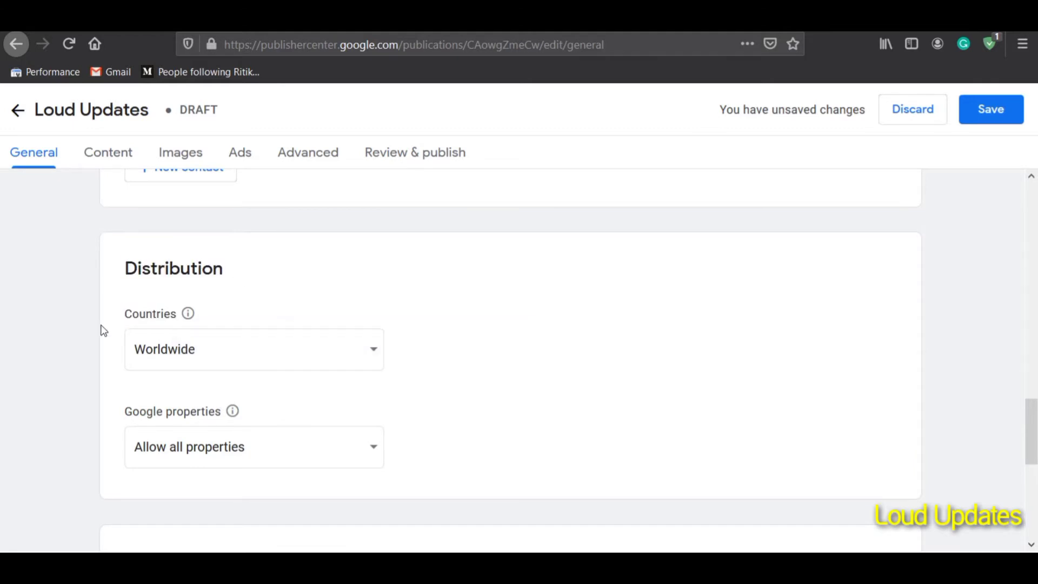
pyautogui.click(191, 357)
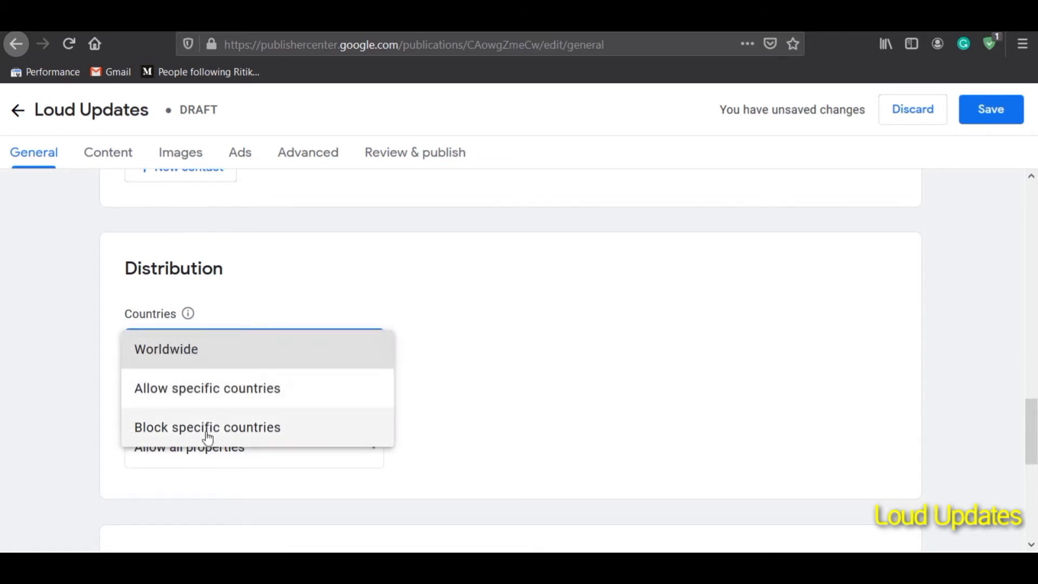
pyautogui.click(87, 395)
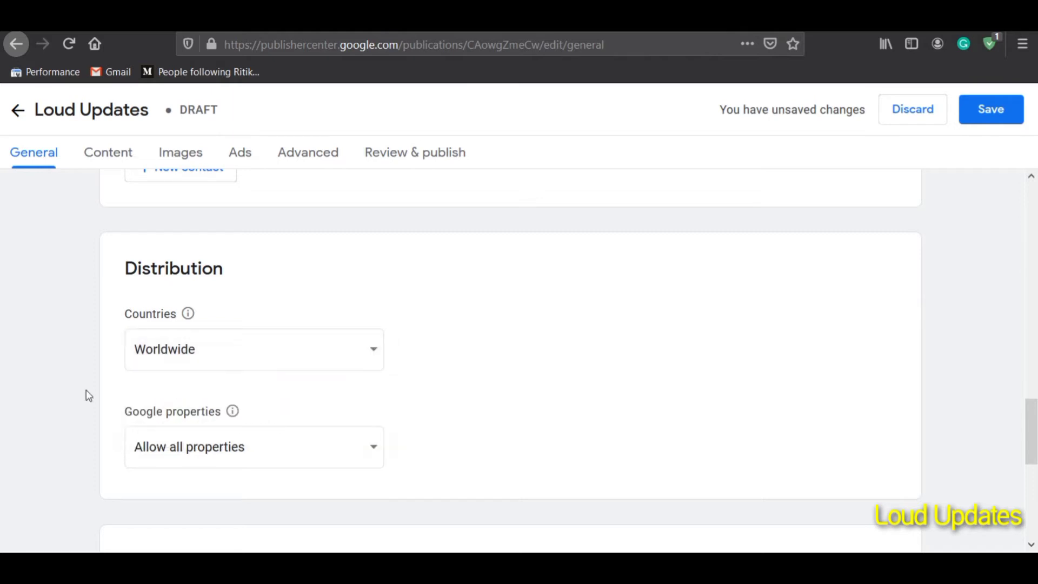
# Step: Look at the available choices for Google properties in the distribution settings, keeping the current selection
pyautogui.moveTo(134, 411); pyautogui.dragTo(184, 412)
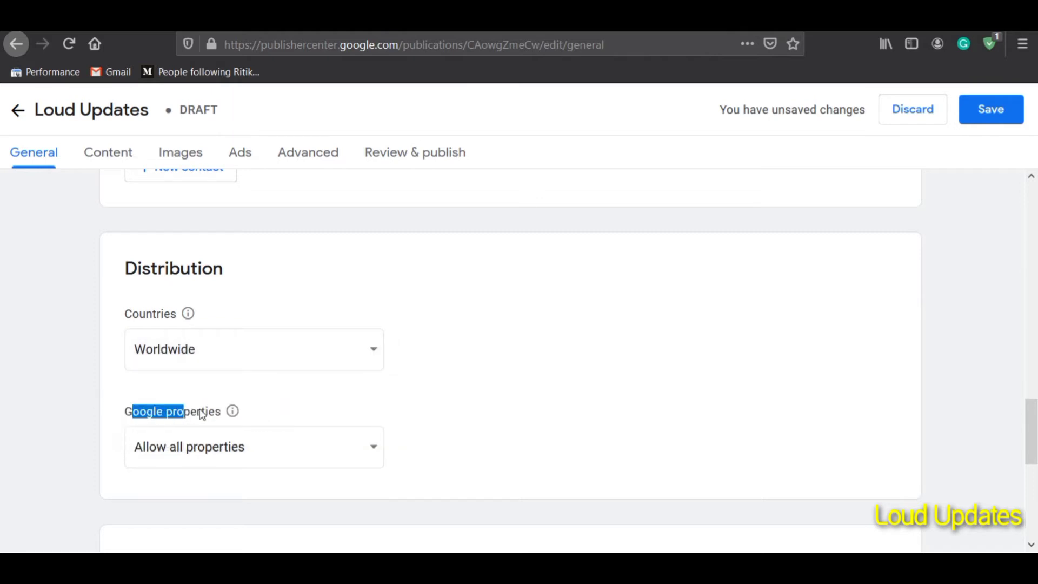
pyautogui.scroll(-1, 234, 389)
pyautogui.click(213, 364)
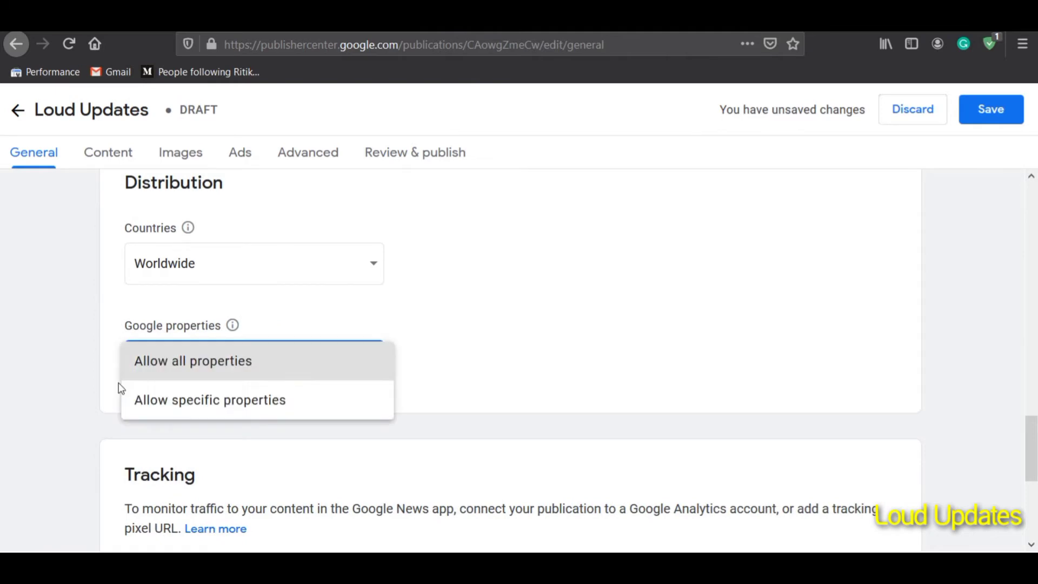
pyautogui.click(74, 369)
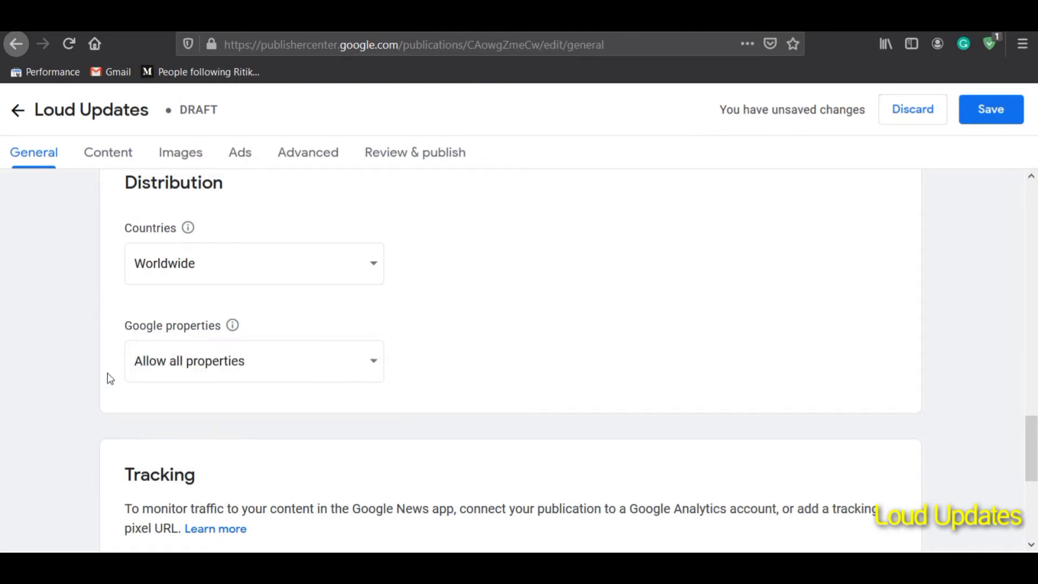
# Step: Examine the tracking settings and the field for the app's Google Analytics tracking ID
pyautogui.scroll(-2, 136, 387)
pyautogui.scroll(-3, 151, 394)
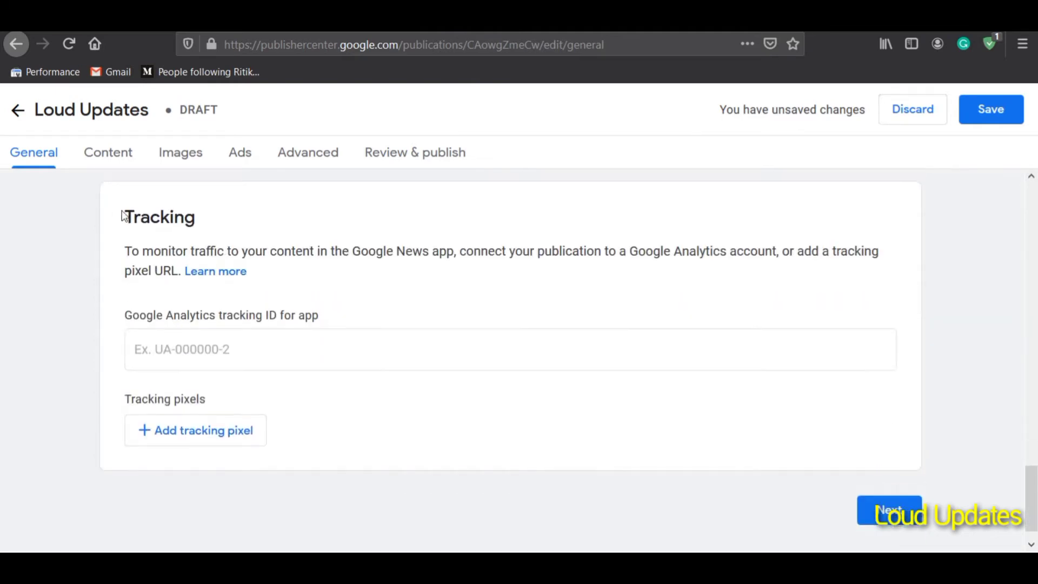
pyautogui.moveTo(123, 217); pyautogui.dragTo(212, 224)
pyautogui.click(211, 224)
pyautogui.moveTo(133, 315); pyautogui.dragTo(300, 316)
pyautogui.click(197, 354)
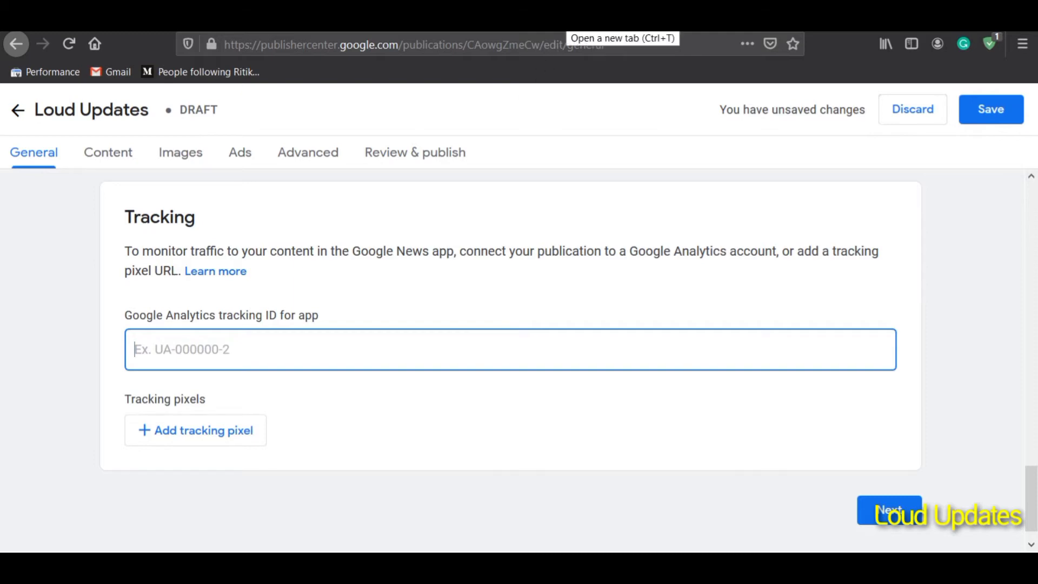
pyautogui.moveTo(139, 316); pyautogui.dragTo(192, 318)
pyautogui.click(292, 349)
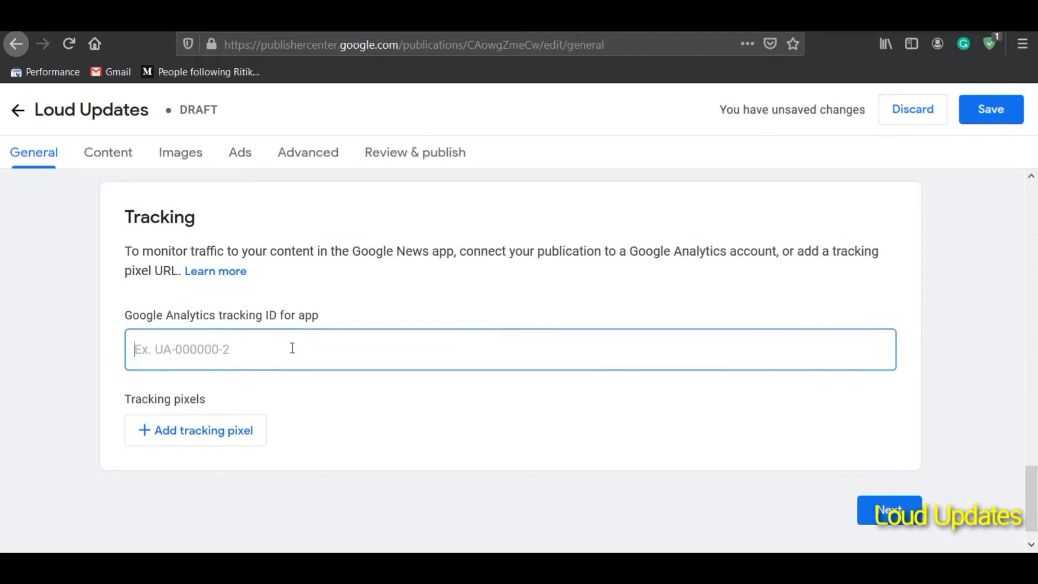
# Step: Search the web for google analytics in a new tab and open Google Analytics from the results
pyautogui.hotkey('ctrl', 't')
pyautogui.write('google an')
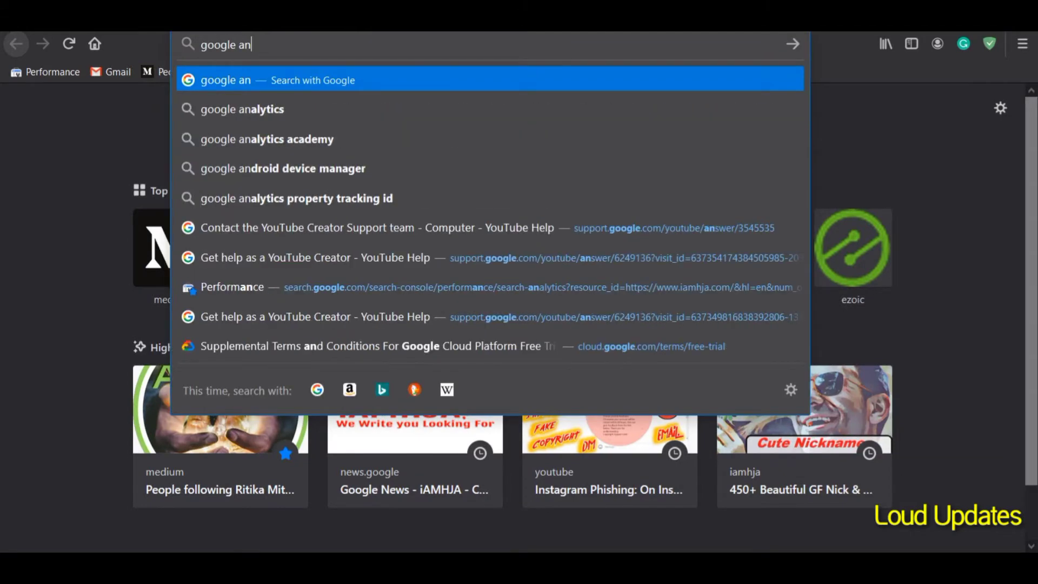
pyautogui.click(210, 110)
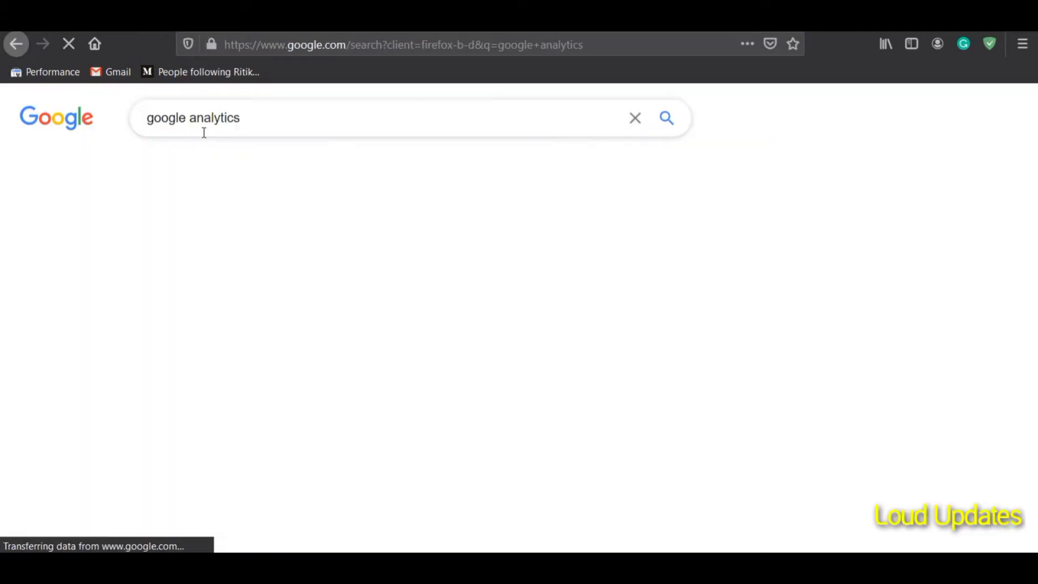
pyautogui.click(204, 254)
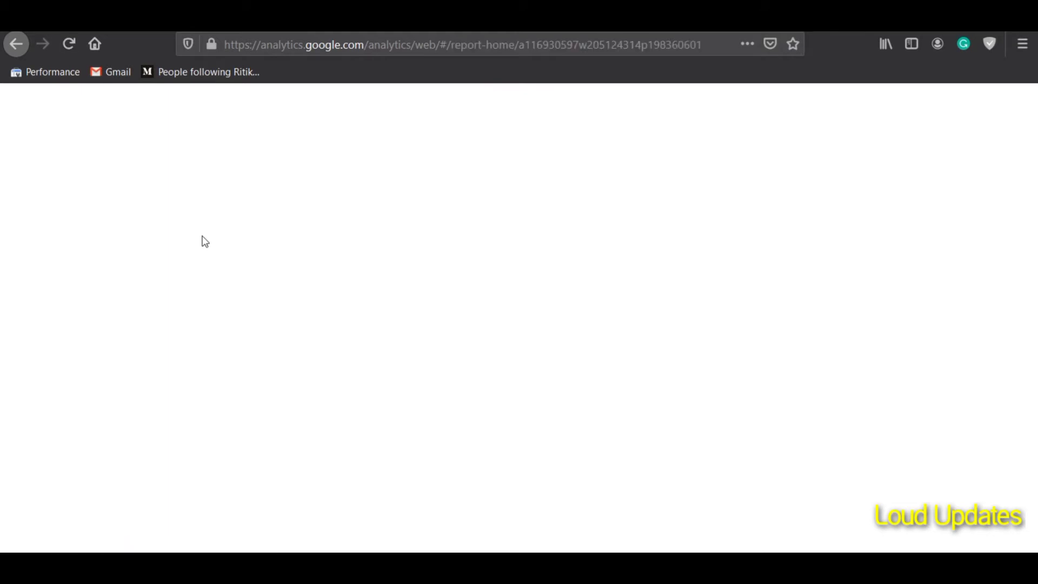
pyautogui.moveTo(202, 258); pyautogui.dragTo(215, 335)
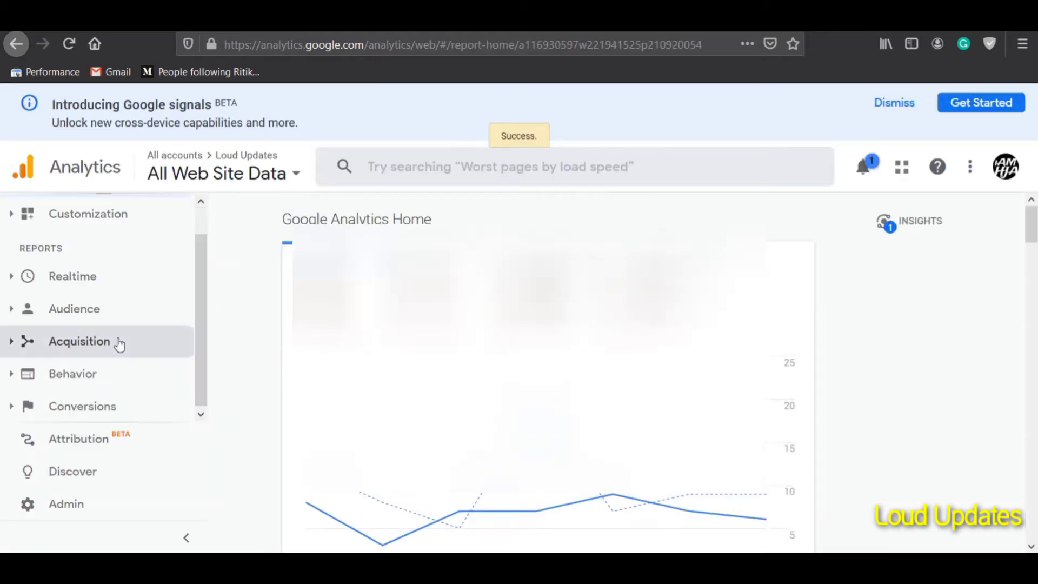
# Step: Open the tracking code page in the admin settings of the Loud Updates property
pyautogui.click(74, 505)
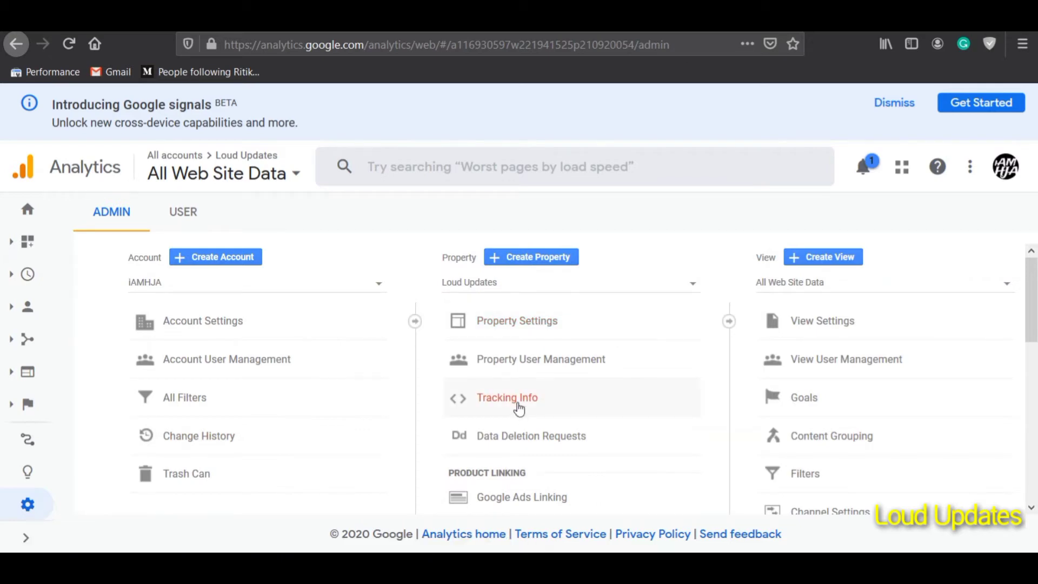
pyautogui.click(519, 409)
pyautogui.scroll(-2, 514, 392)
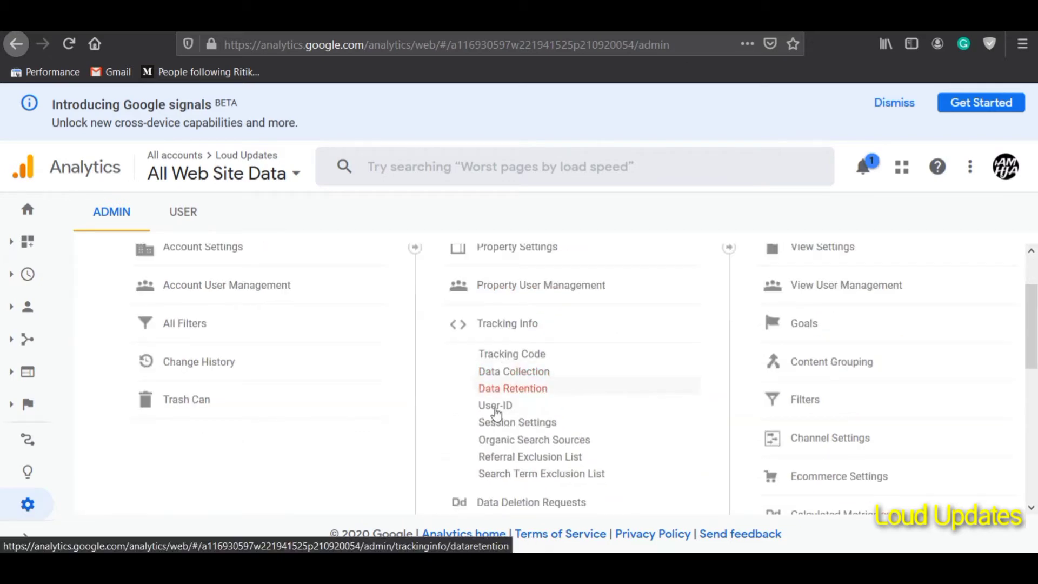
pyautogui.click(496, 358)
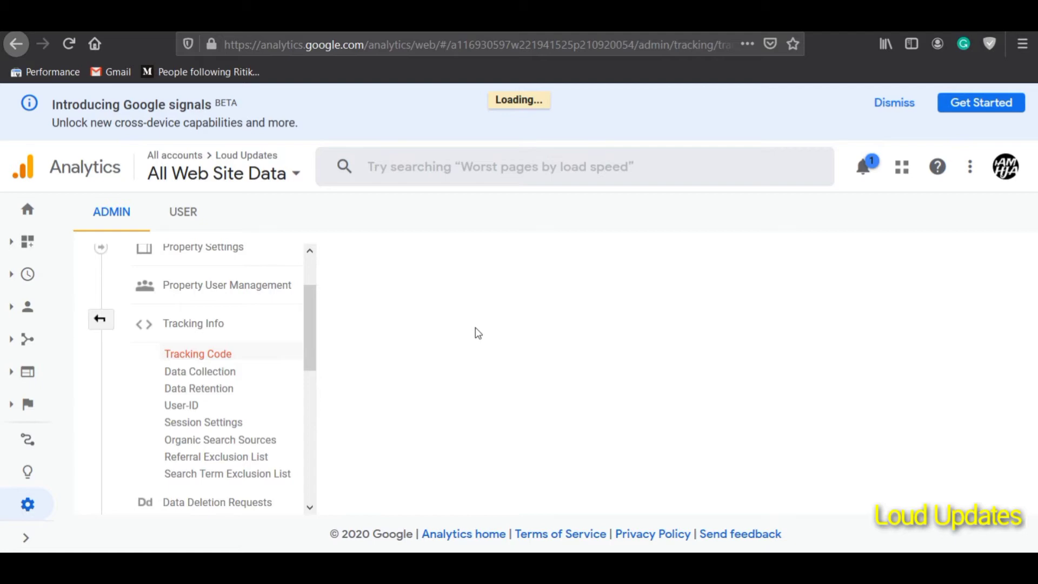
# Step: Try to copy only the tracking ID from inside the Global Site Tag snippet
pyautogui.moveTo(664, 504); pyautogui.dragTo(742, 504)
pyautogui.hotkey('ctrl', 'a')
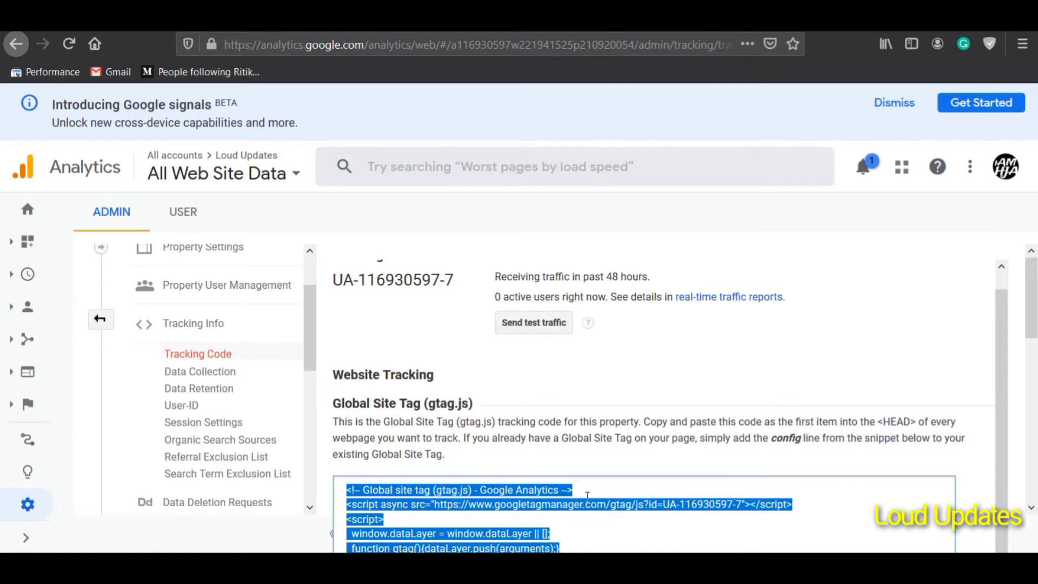
pyautogui.rightClick(661, 502)
pyautogui.click(697, 319)
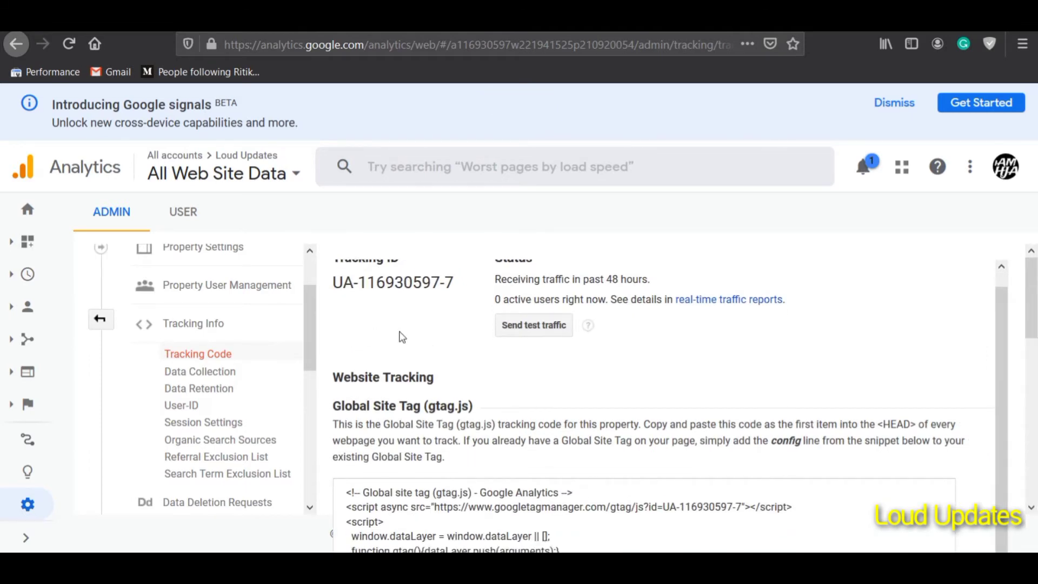
# Step: Copy the Loud Updates property's tracking ID from the heading above the website tracking code
pyautogui.moveTo(334, 295); pyautogui.dragTo(456, 294)
pyautogui.rightClick(427, 292)
pyautogui.click(436, 299)
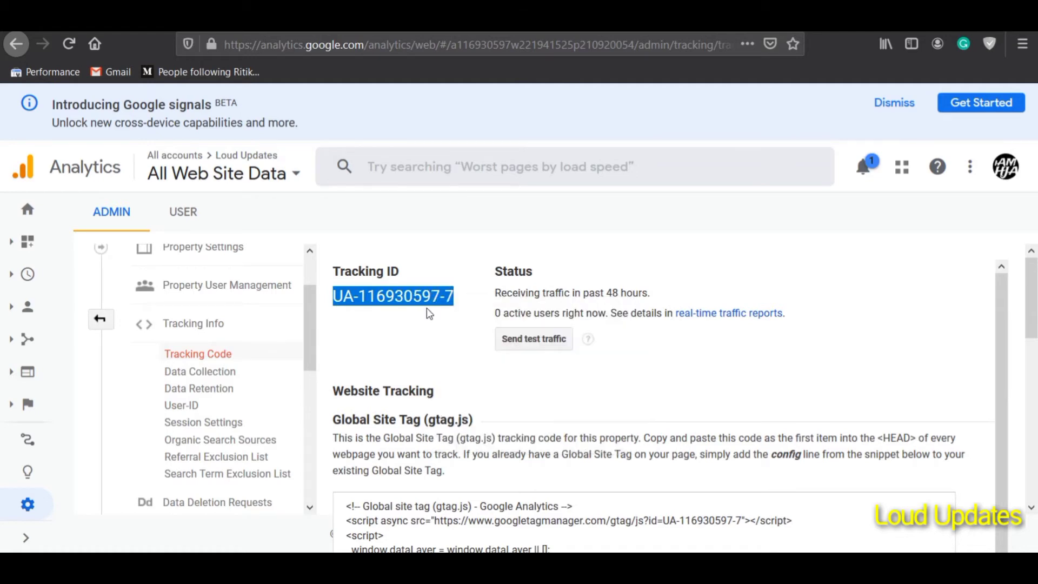
pyautogui.scroll(-1, 487, 422)
pyautogui.click(492, 493)
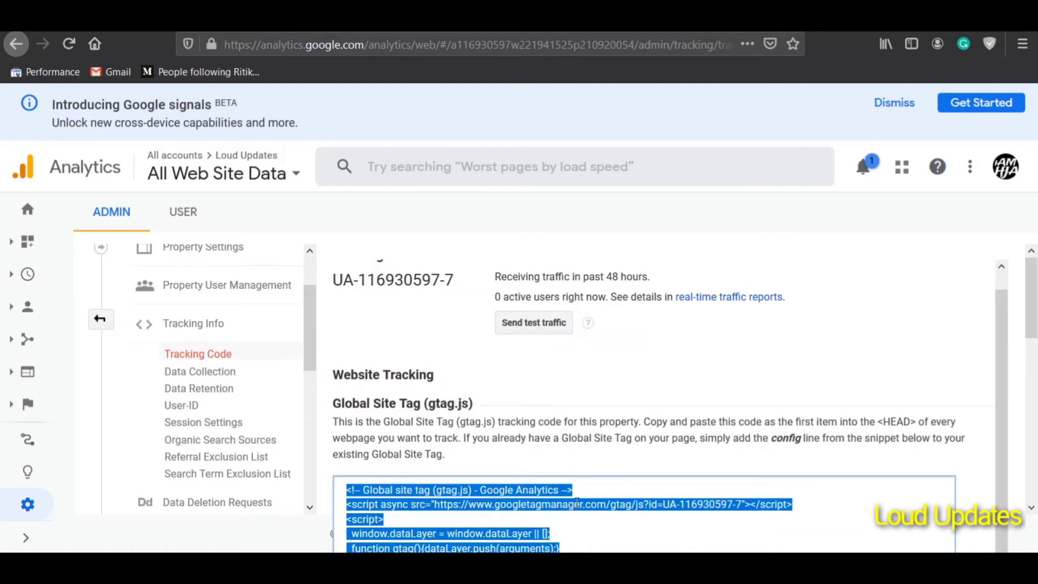
pyautogui.click(472, 464)
pyautogui.scroll(1, 336, 303)
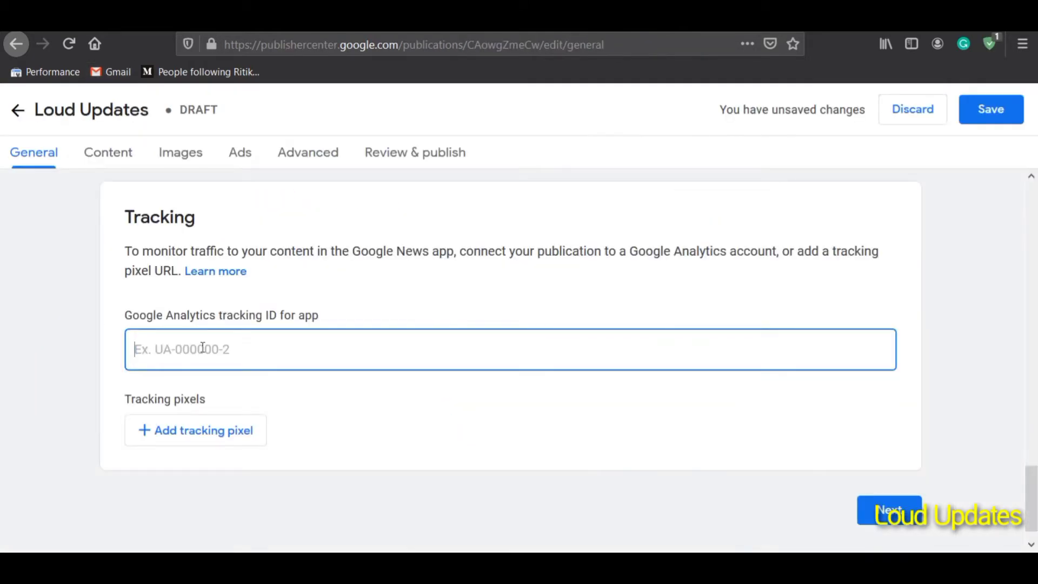
# Step: Back in Publisher Center, paste the copied ID as the app's Google Analytics tracking ID and continue to the content settings
pyautogui.rightClick(203, 348)
pyautogui.click(239, 409)
pyautogui.moveTo(252, 350); pyautogui.dragTo(108, 340)
pyautogui.click(97, 389)
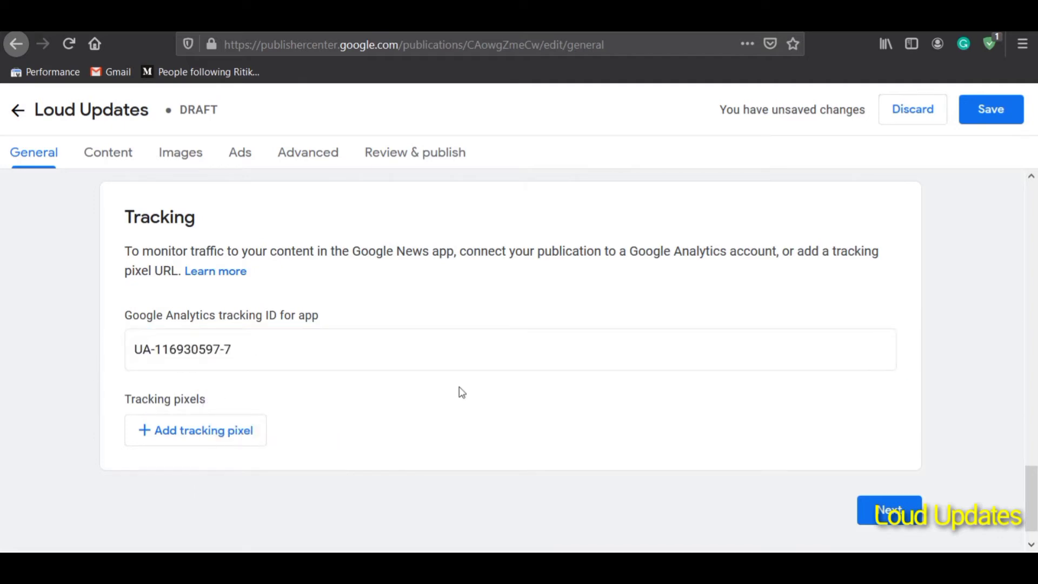
pyautogui.scroll(-1, 841, 514)
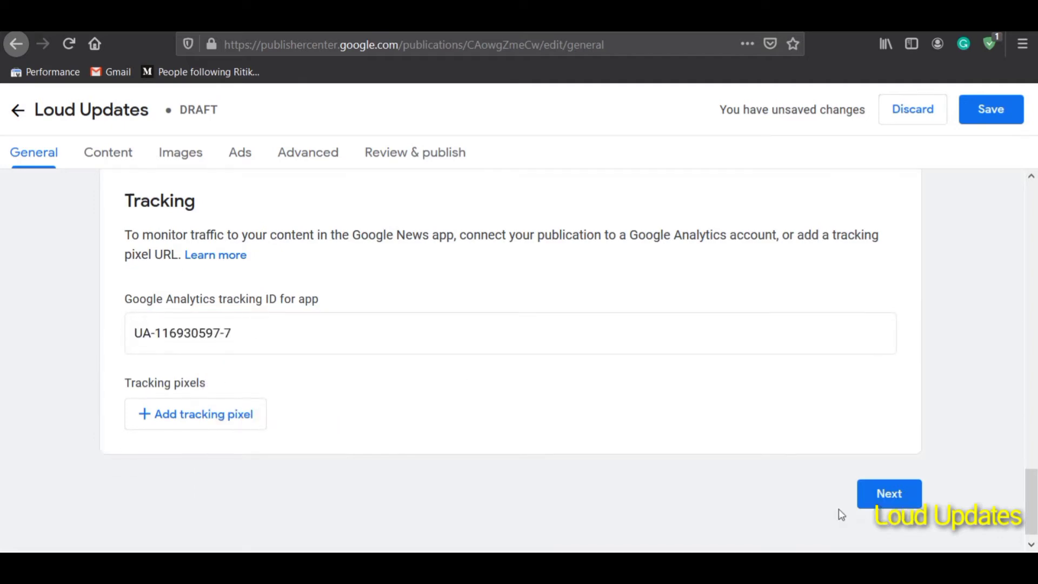
pyautogui.click(892, 482)
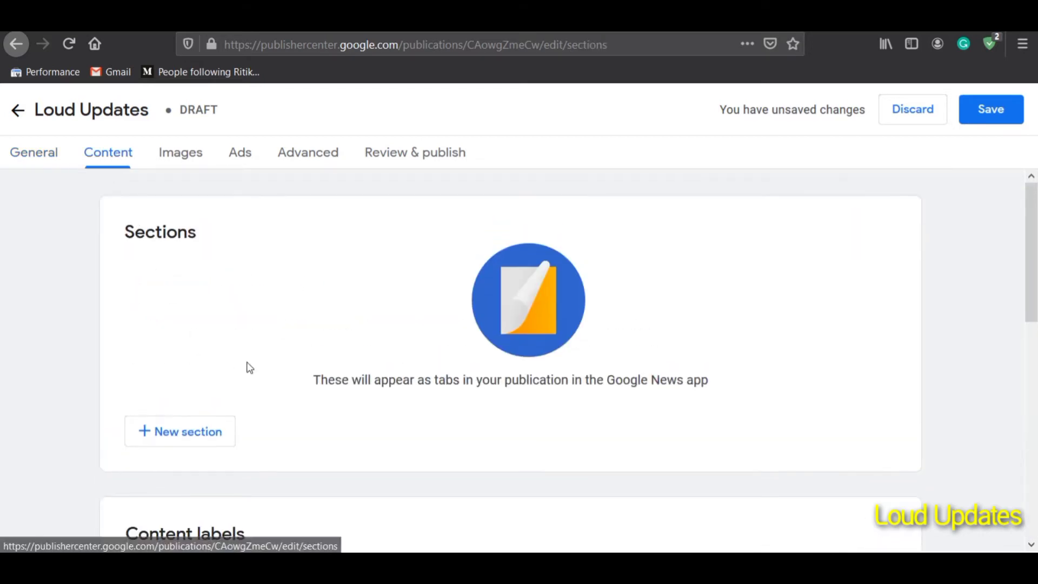
# Step: Read the note explaining where the publication's sections appear in the Google News app
pyautogui.moveTo(316, 378); pyautogui.dragTo(411, 393)
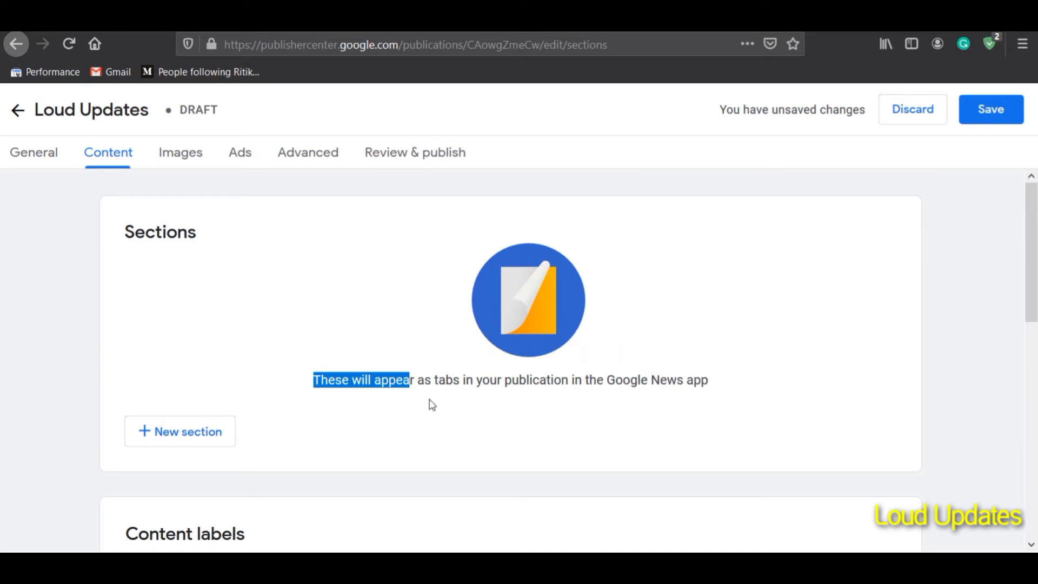
pyautogui.moveTo(525, 380); pyautogui.dragTo(687, 383)
pyautogui.click(705, 391)
pyautogui.click(716, 390)
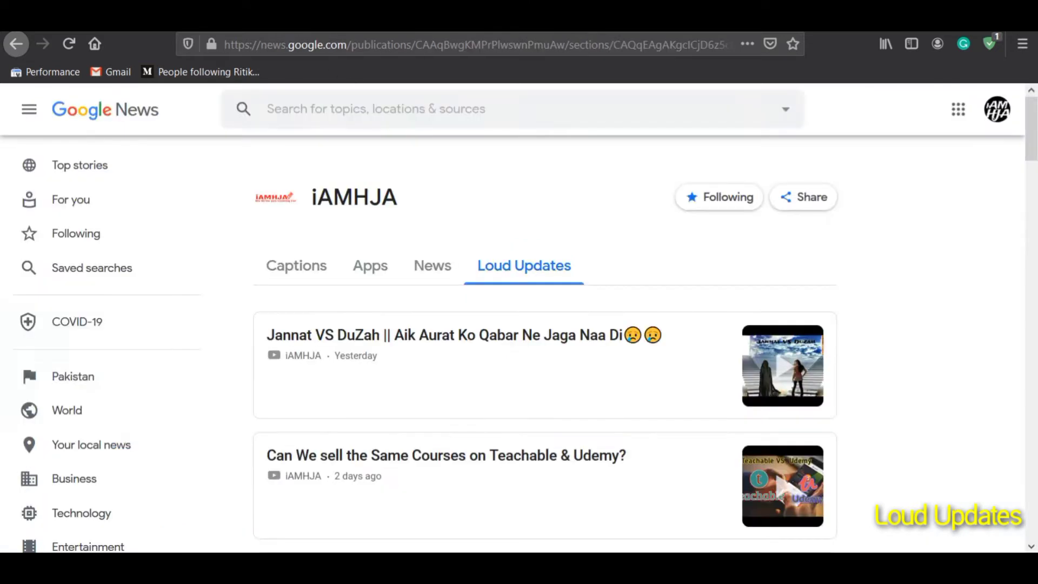
# Step: On the iAMHJA publication's Google News page, look through the Captions, Apps, News and Loud Updates sections as an example
pyautogui.click(292, 275)
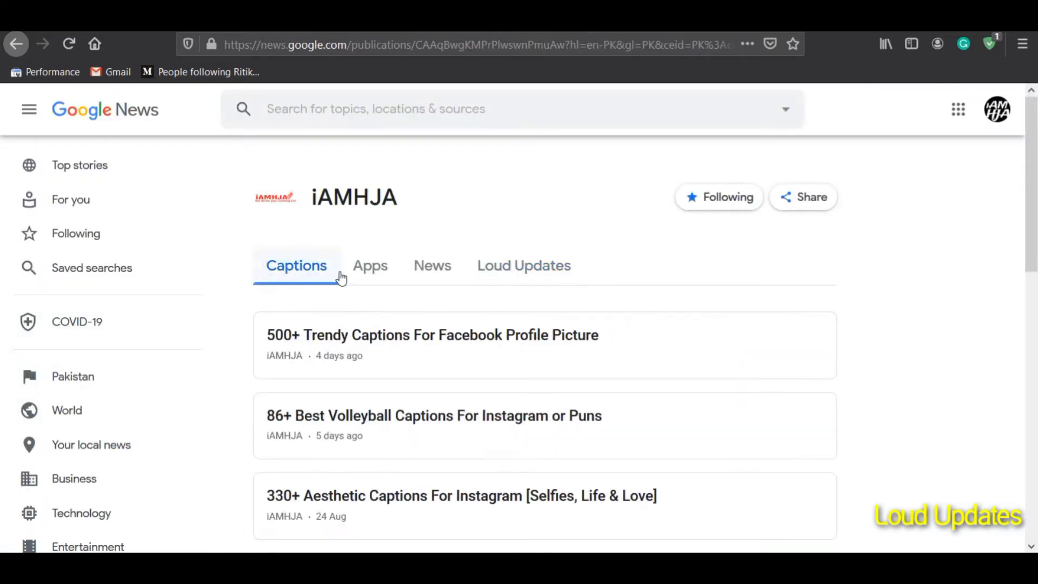
pyautogui.click(365, 273)
pyautogui.click(421, 280)
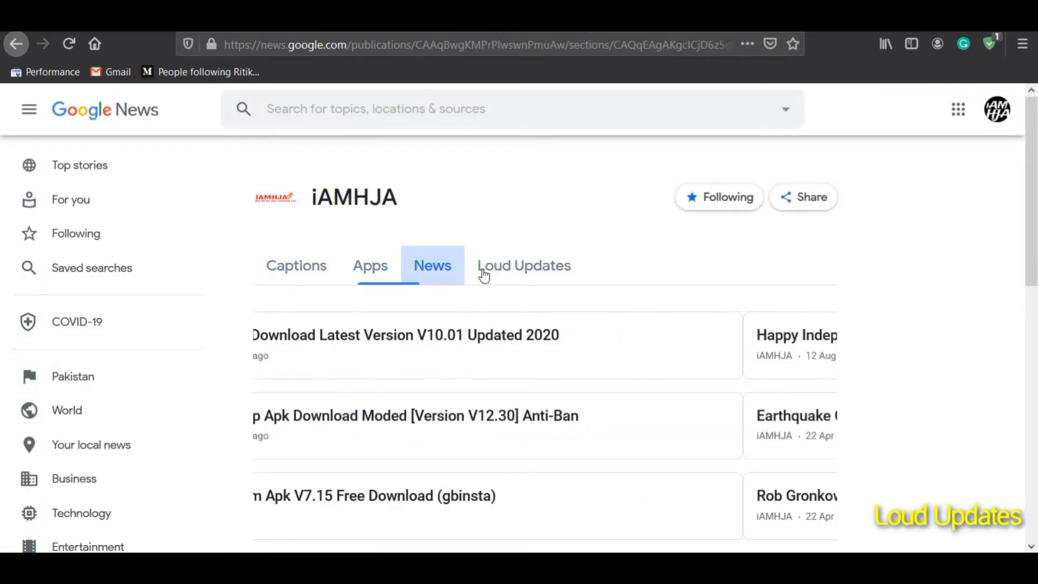
pyautogui.click(534, 275)
pyautogui.scroll(-5, 544, 387)
pyautogui.scroll(3, 550, 385)
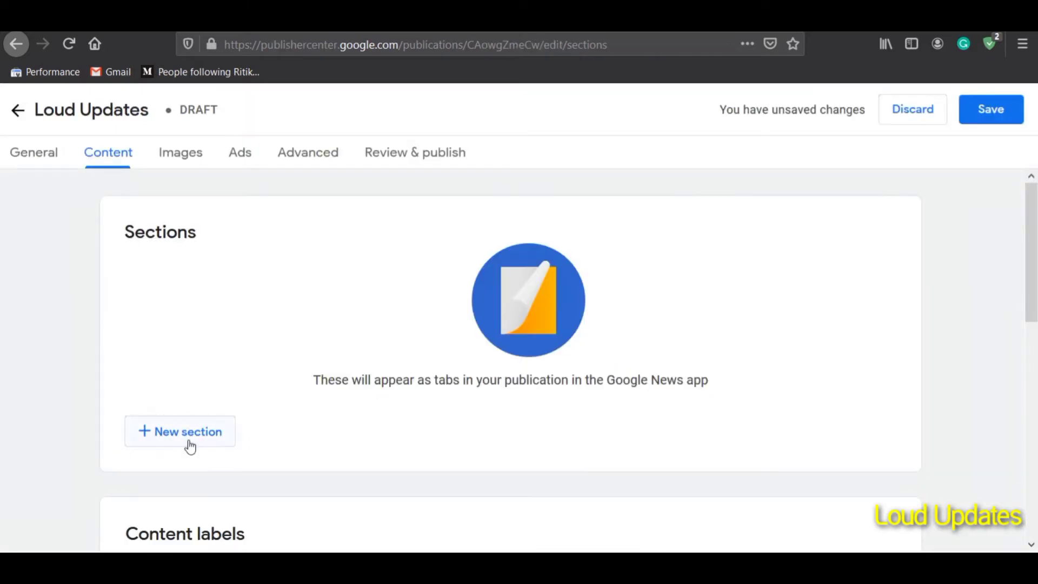
# Step: Start a new feed section for the publication and title it News
pyautogui.click(200, 444)
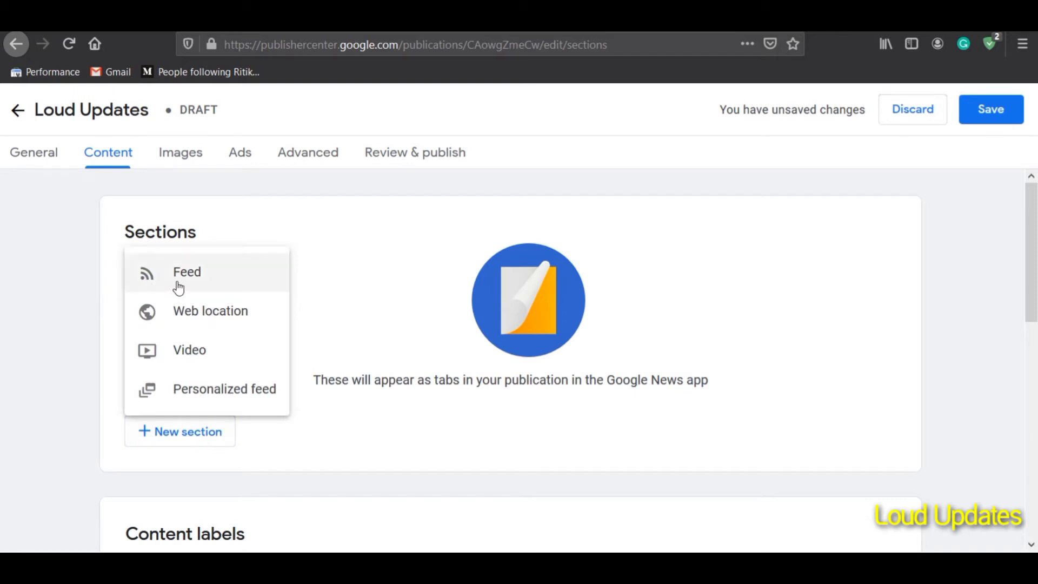
pyautogui.click(187, 273)
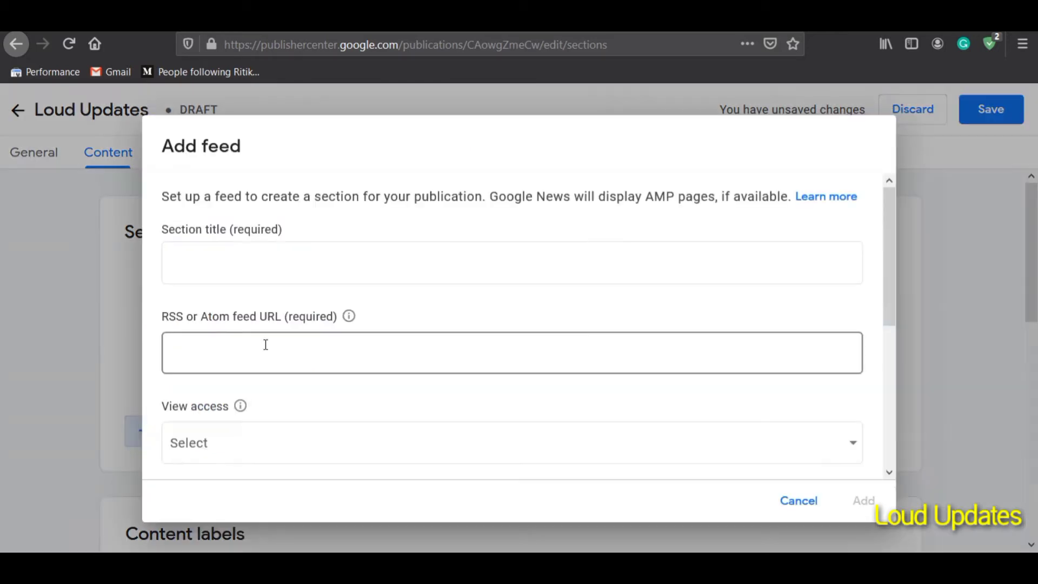
pyautogui.click(234, 267)
pyautogui.rightClick(235, 266)
pyautogui.click(223, 271)
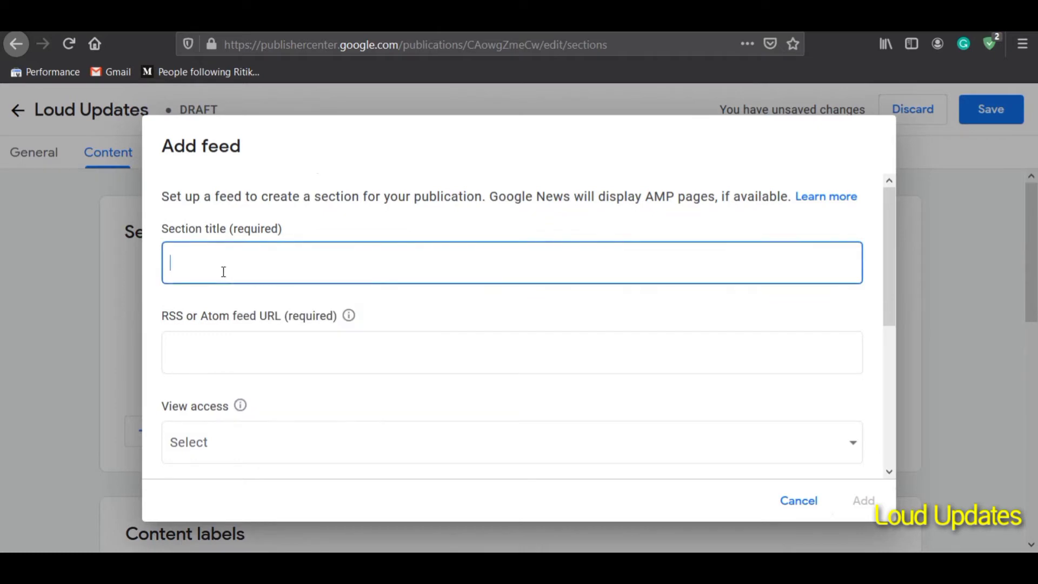
pyautogui.write('Neww')
pyautogui.press('BackSpace')
pyautogui.write('s')
pyautogui.rightClick(241, 338)
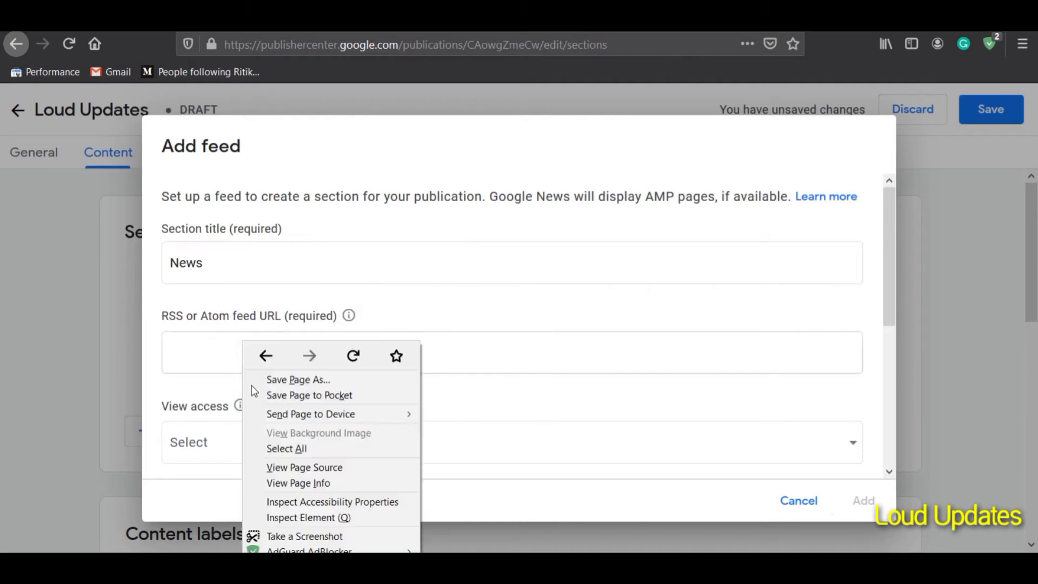
pyautogui.rightClick(216, 354)
pyautogui.click(246, 418)
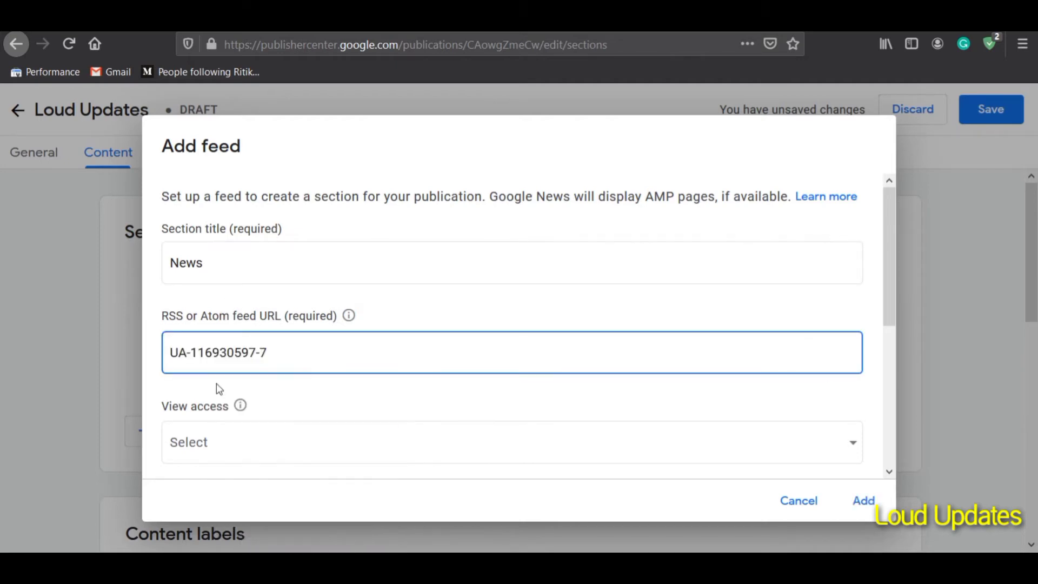
pyautogui.hotkey('ctrl', 'z')
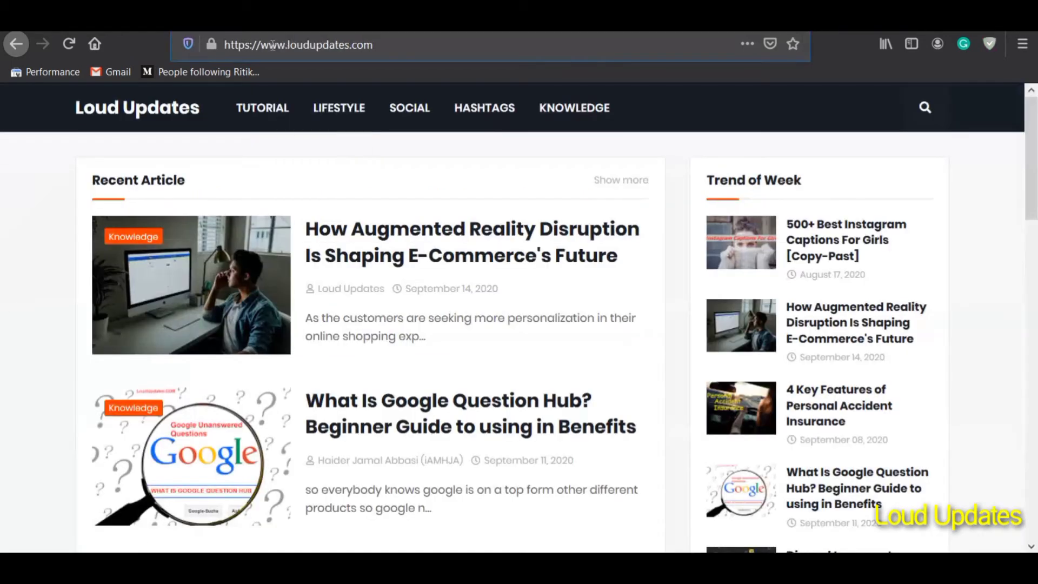
# Step: On the Loud Updates website, copy the home page address for use in the feed section
pyautogui.rightClick(273, 45)
pyautogui.moveTo(375, 45); pyautogui.dragTo(210, 34)
pyautogui.rightClick(285, 45)
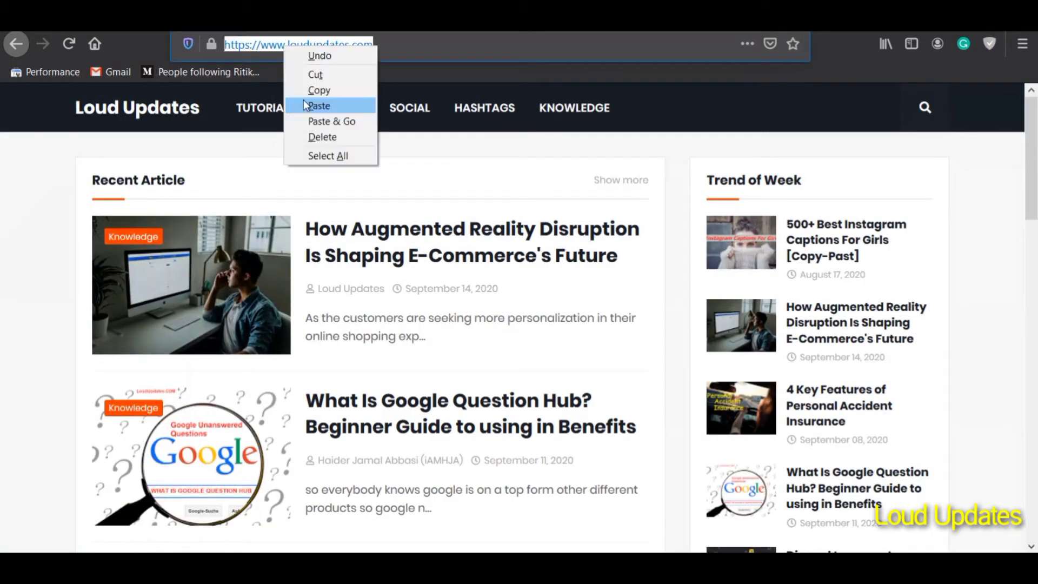
pyautogui.click(320, 90)
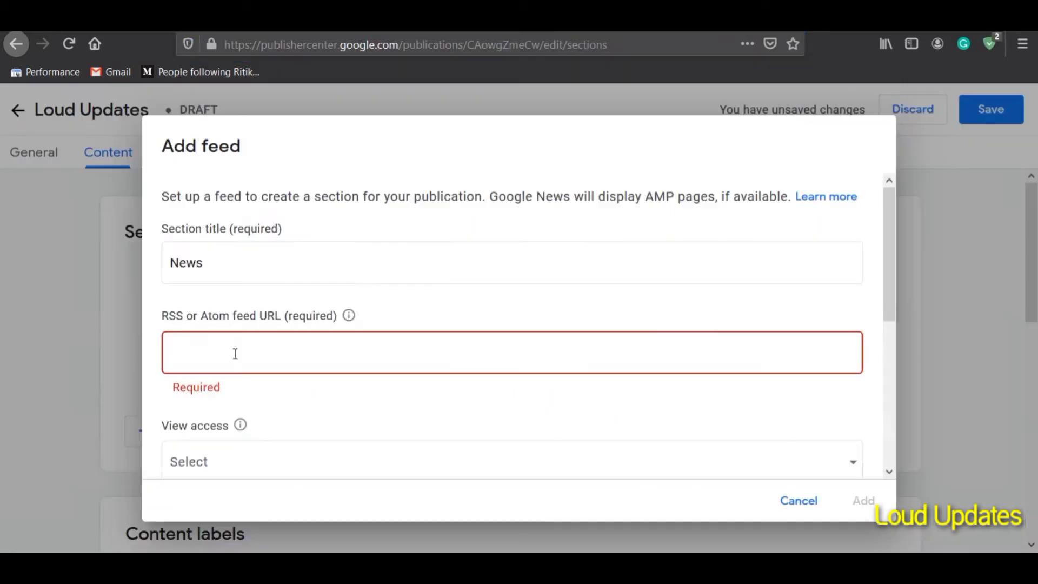
pyautogui.rightClick(235, 352)
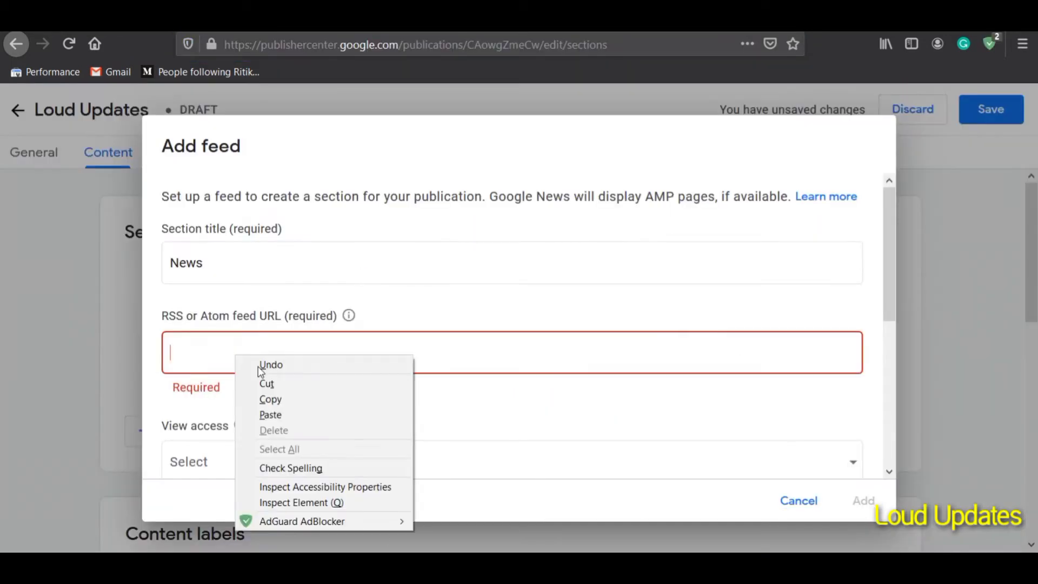
pyautogui.click(265, 419)
pyautogui.write('ca')
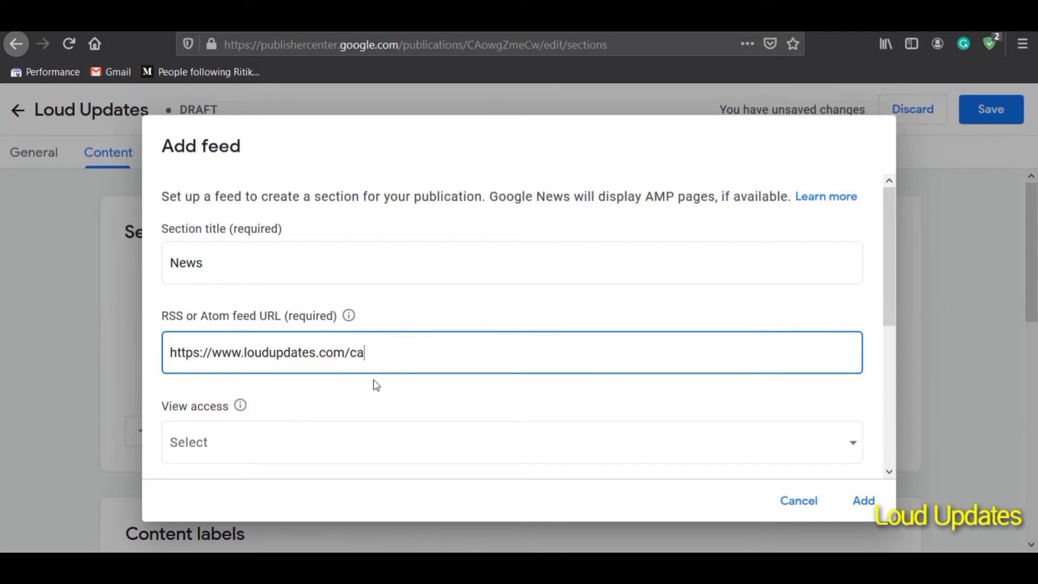
pyautogui.write('te')
pyautogui.write('gory/news')
pyautogui.moveTo(444, 355); pyautogui.dragTo(172, 352)
pyautogui.scroll(-5, 197, 359)
pyautogui.scroll(3, 287, 228)
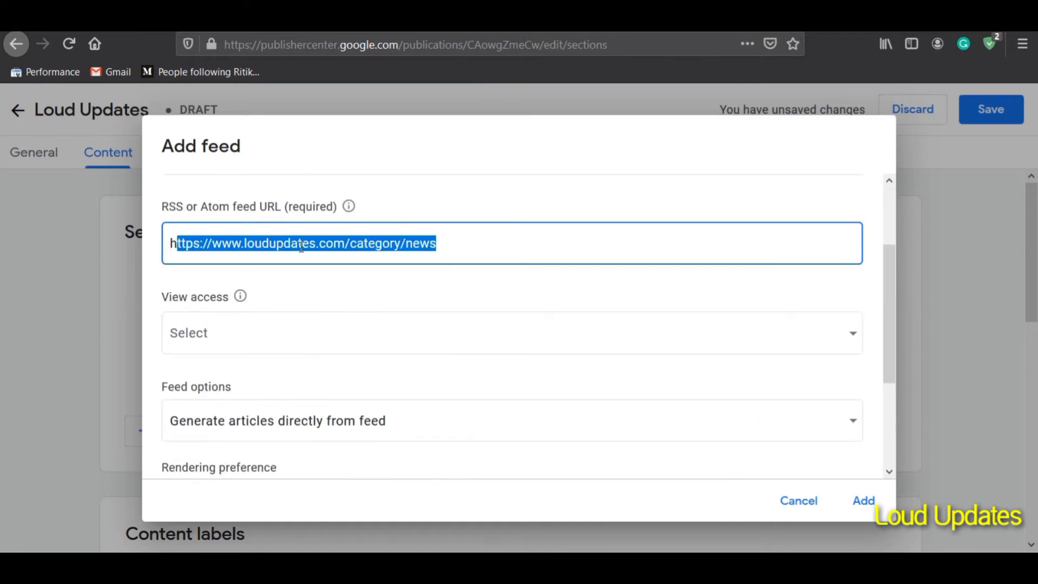
# Step: Set the News feed section's view access to Anyone
pyautogui.click(232, 363)
pyautogui.click(163, 362)
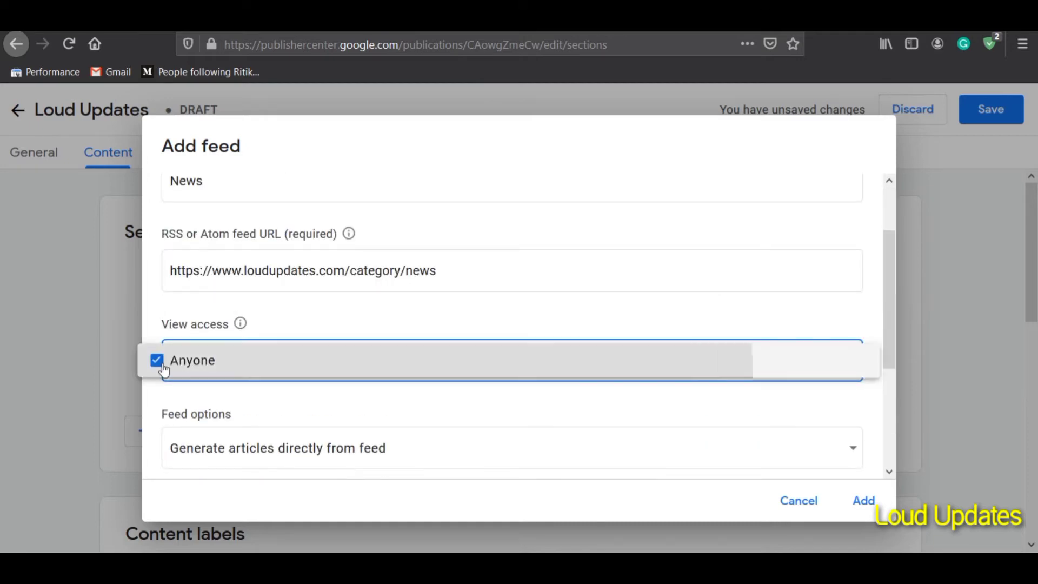
pyautogui.click(352, 315)
# Step: Review the feed options and duplicate image removal settings, and discard the new feed section
pyautogui.scroll(-3, 227, 297)
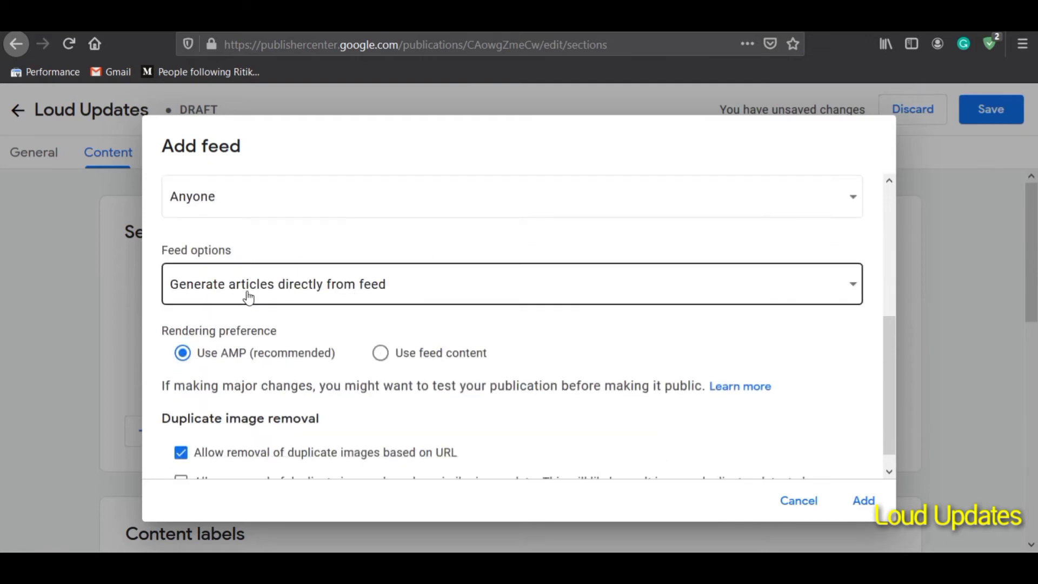
pyautogui.click(246, 294)
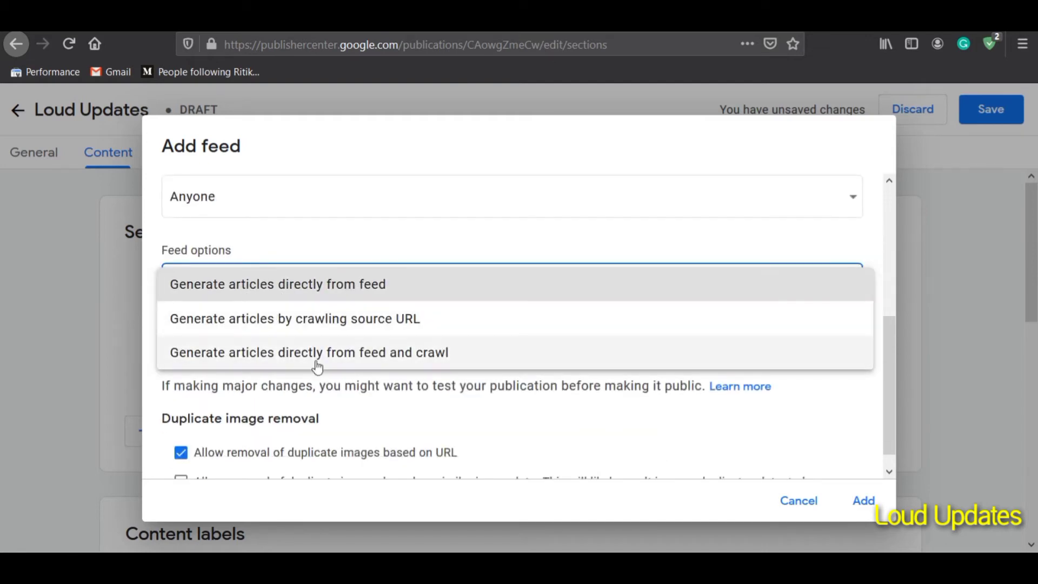
pyautogui.click(410, 400)
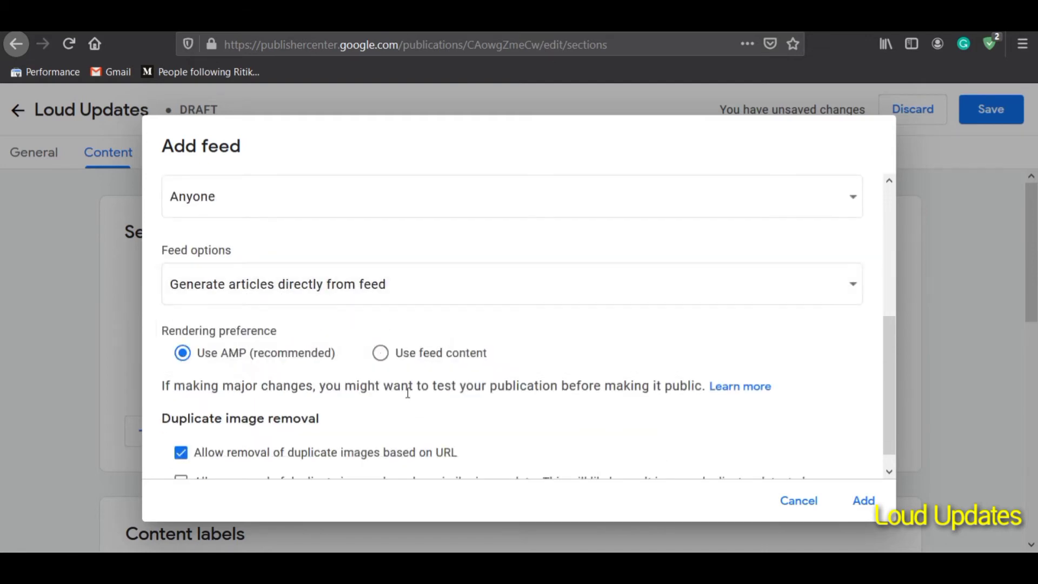
pyautogui.scroll(-1, 408, 398)
pyautogui.moveTo(161, 398); pyautogui.dragTo(325, 395)
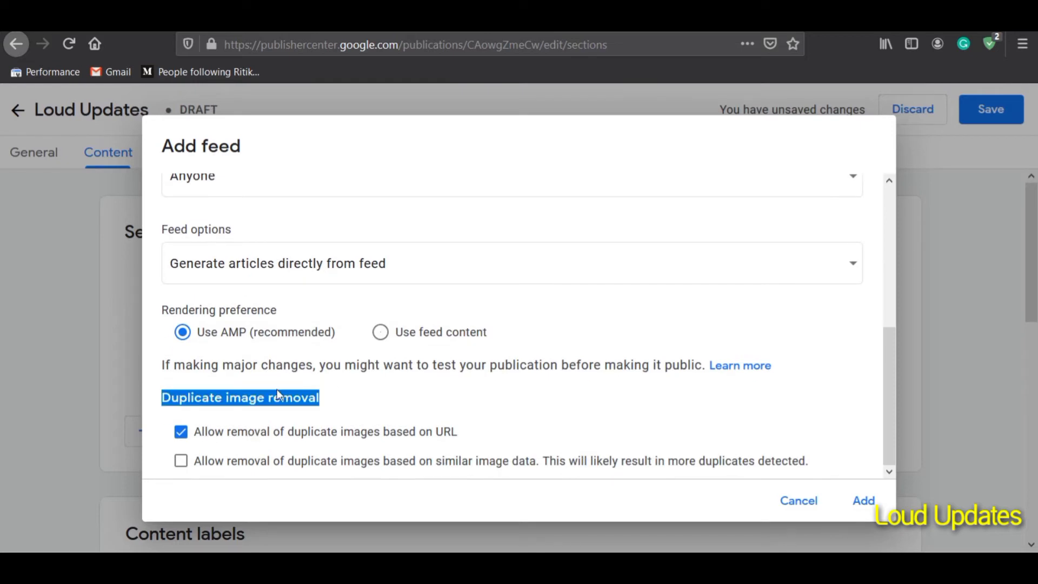
pyautogui.click(182, 461)
pyautogui.click(795, 501)
# Step: Start a new web location section and title it News
pyautogui.click(183, 435)
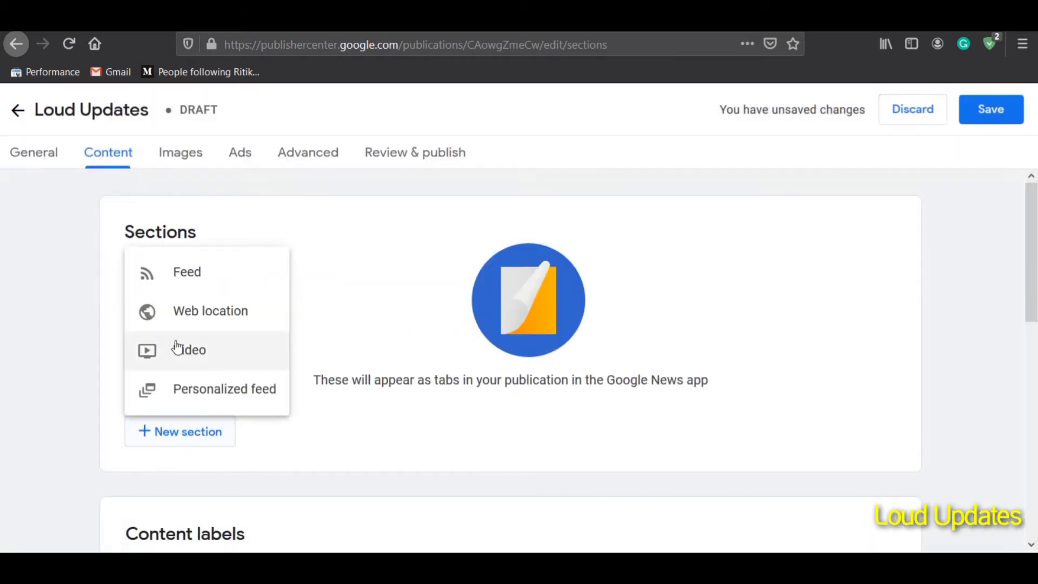
pyautogui.click(210, 313)
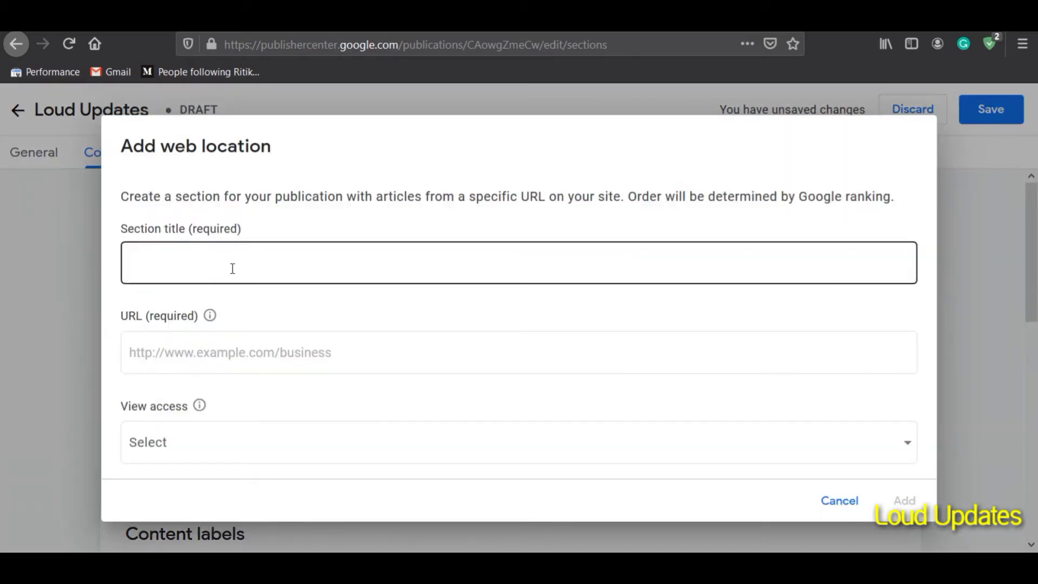
pyautogui.click(232, 269)
pyautogui.write('News')
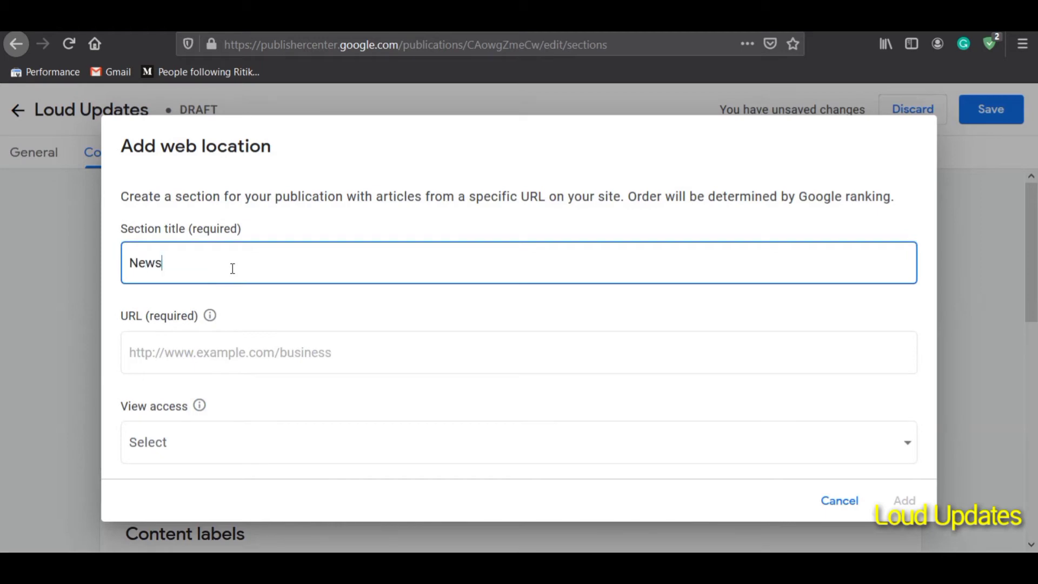
pyautogui.rightClick(233, 358)
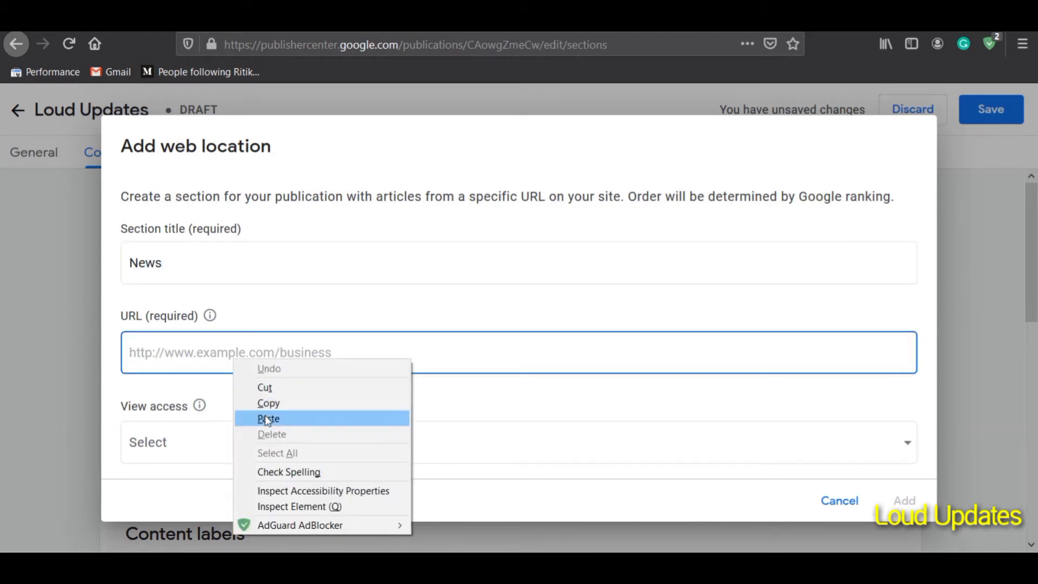
pyautogui.click(265, 419)
pyautogui.moveTo(69, 348); pyautogui.dragTo(233, 332)
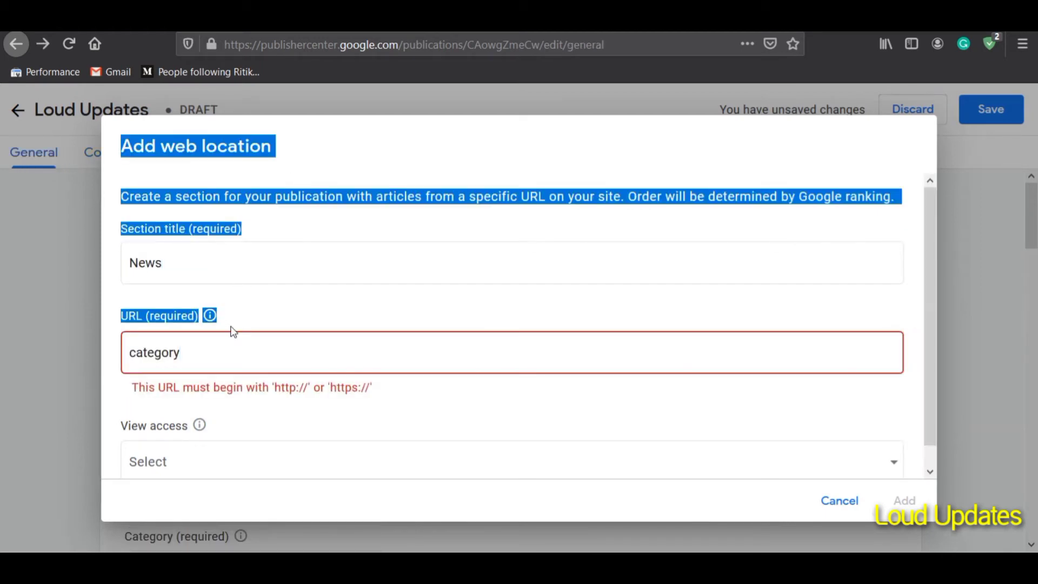
pyautogui.click(204, 357)
pyautogui.press('BackSpace')
pyautogui.press('BackSpace')
pyautogui.press('BackSpace')
pyautogui.press('BackSpace')
pyautogui.press('BackSpace')
pyautogui.press('BackSpace')
pyautogui.press('BackSpace')
pyautogui.press('BackSpace')
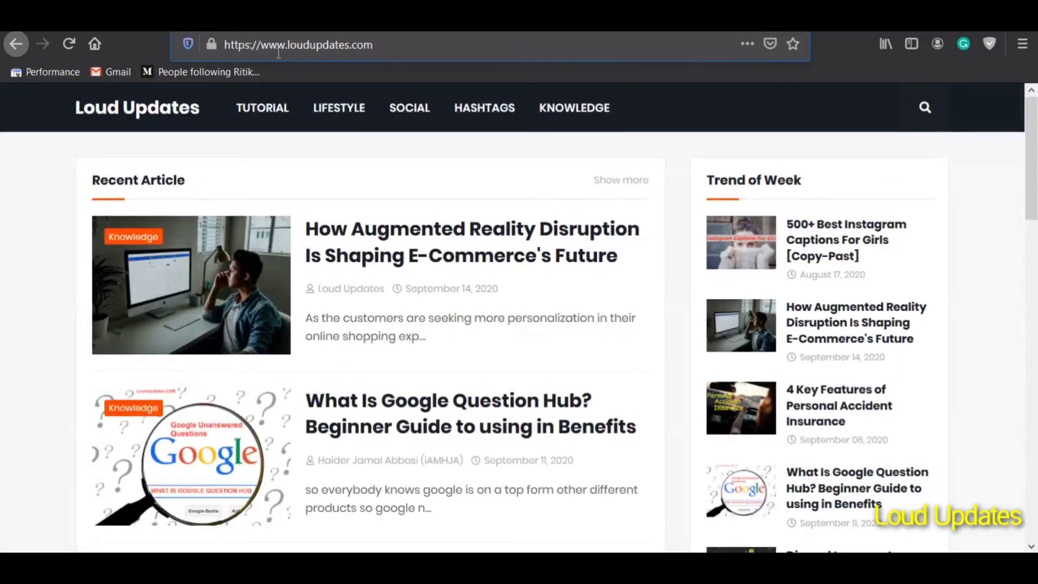
# Step: Copy the full home page address from the Loud Updates website for the web location section
pyautogui.rightClick(279, 52)
pyautogui.click(323, 162)
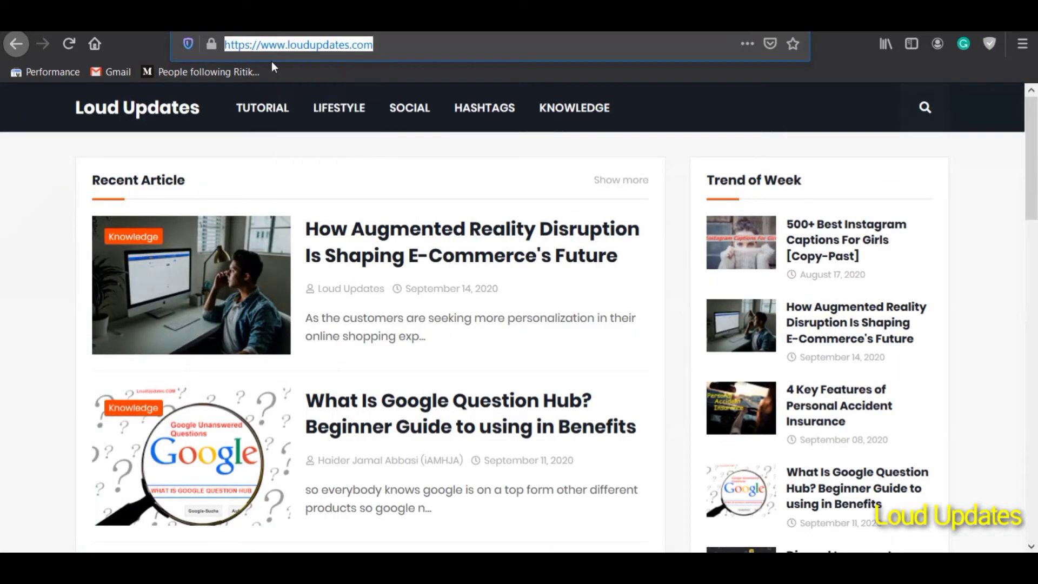
pyautogui.rightClick(274, 49)
pyautogui.click(307, 89)
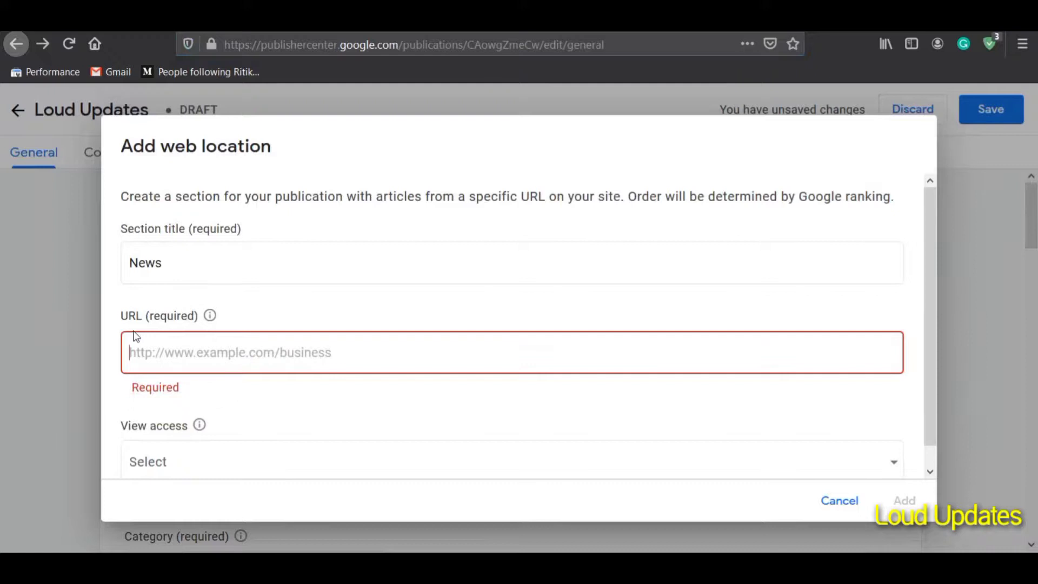
pyautogui.rightClick(159, 352)
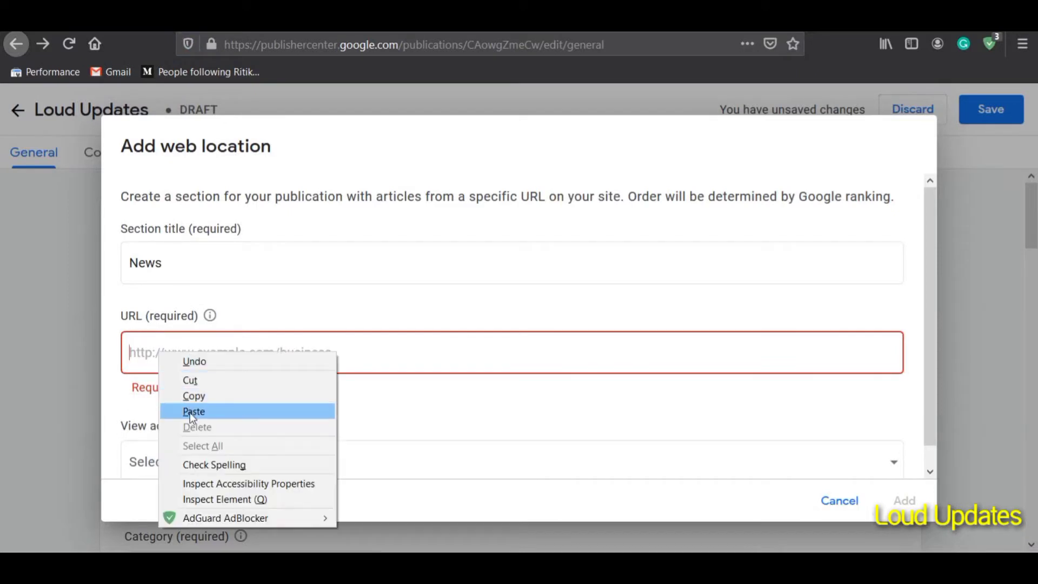
pyautogui.click(192, 412)
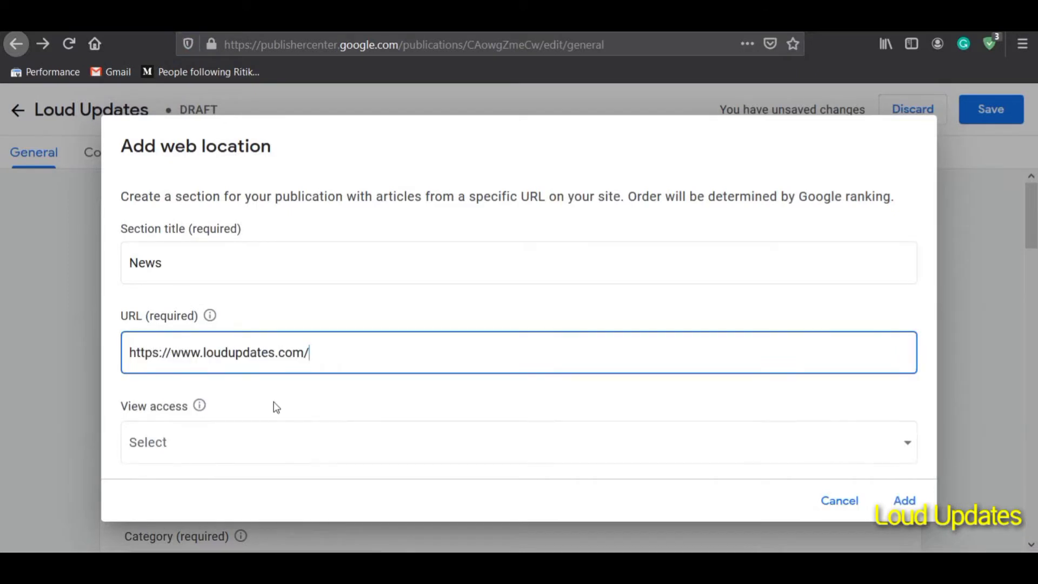
pyautogui.write('new')
pyautogui.press('BackSpace')
pyautogui.press('BackSpace')
pyautogui.write('tech')
# Step: Set the web location's view access to Anyone and try to add the section
pyautogui.click(206, 448)
pyautogui.click(136, 446)
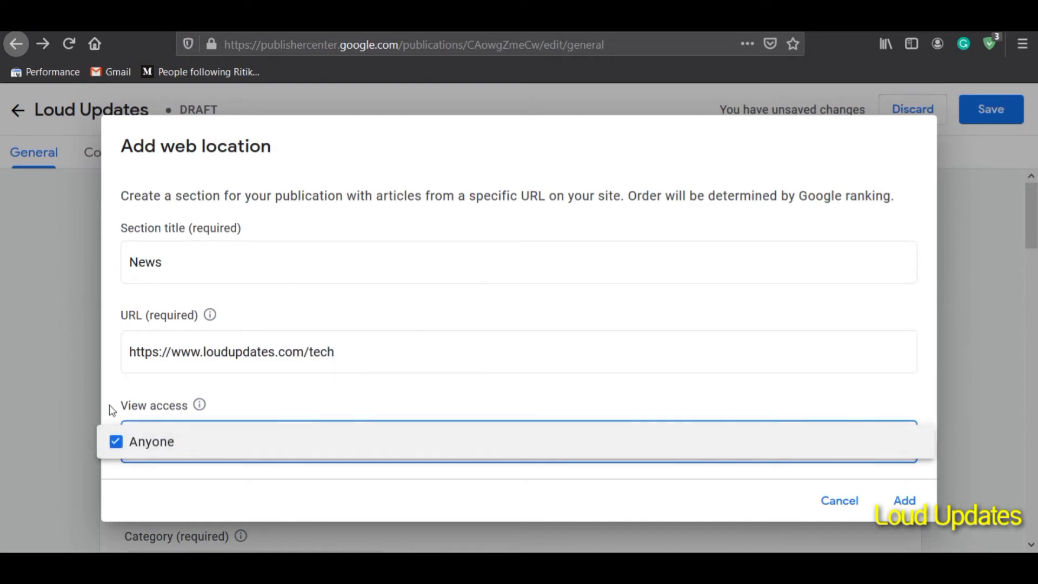
pyautogui.click(109, 407)
pyautogui.click(902, 500)
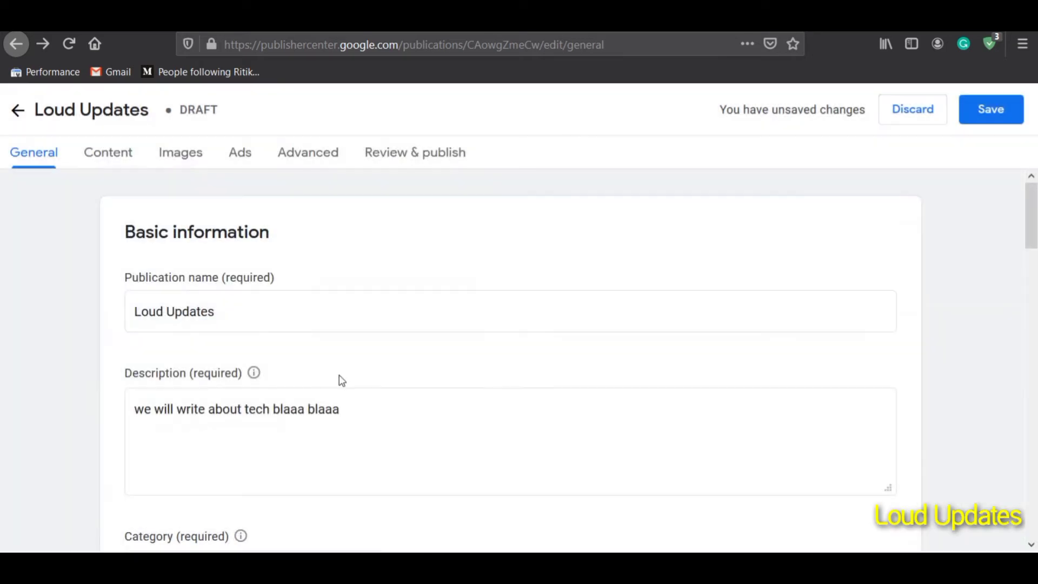
# Step: Return to the publication's content settings and start a new video section titled Loud Updates
pyautogui.scroll(-5, 270, 335)
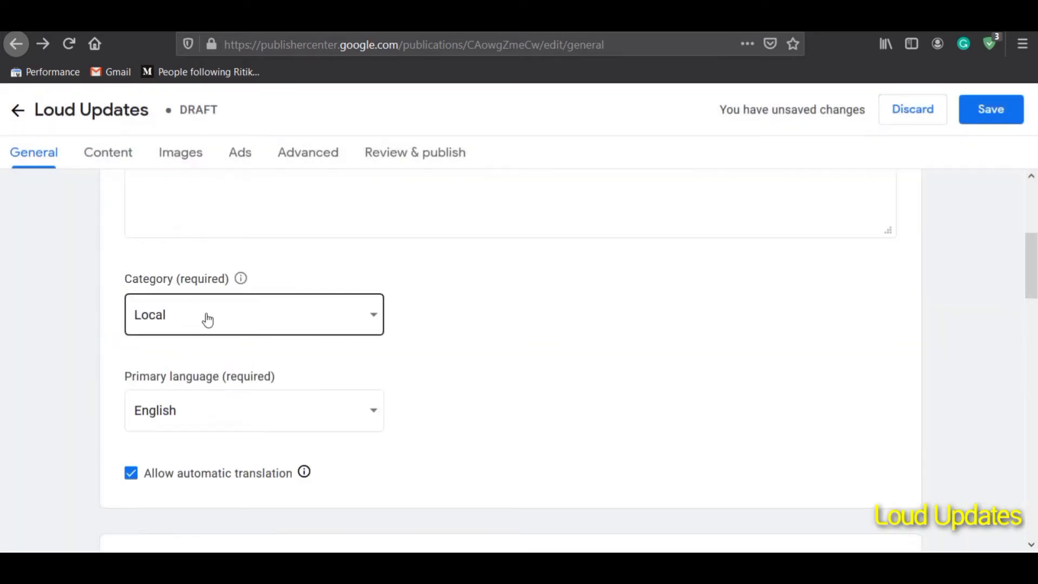
pyautogui.scroll(5, 178, 270)
pyautogui.click(127, 152)
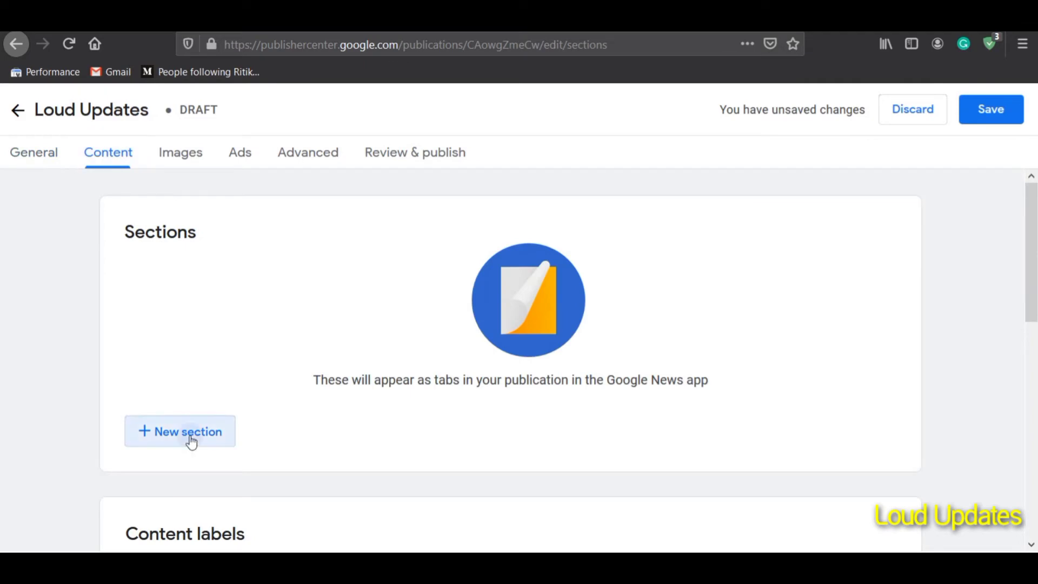
pyautogui.click(187, 435)
pyautogui.click(182, 346)
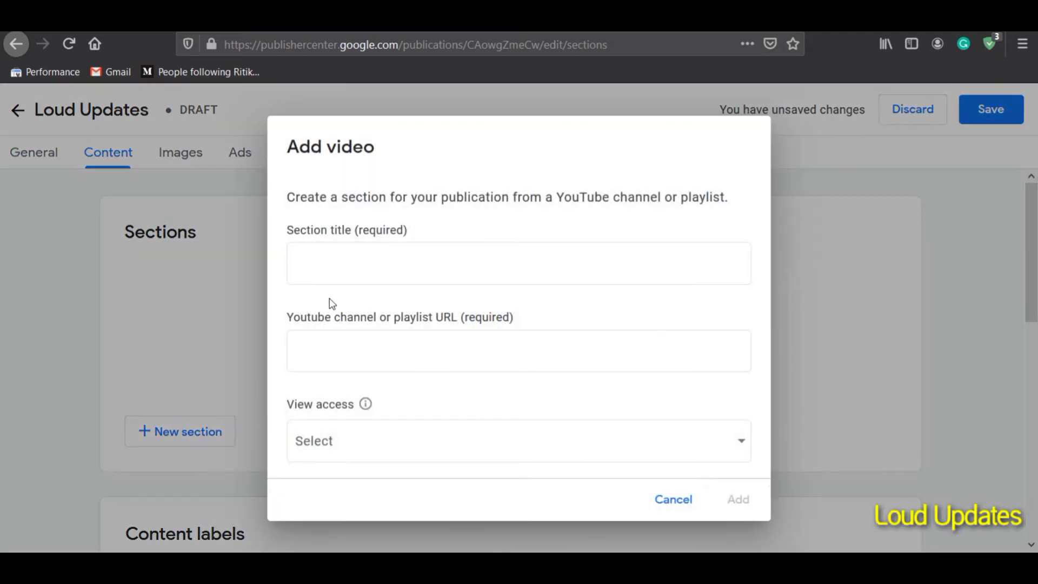
pyautogui.click(328, 279)
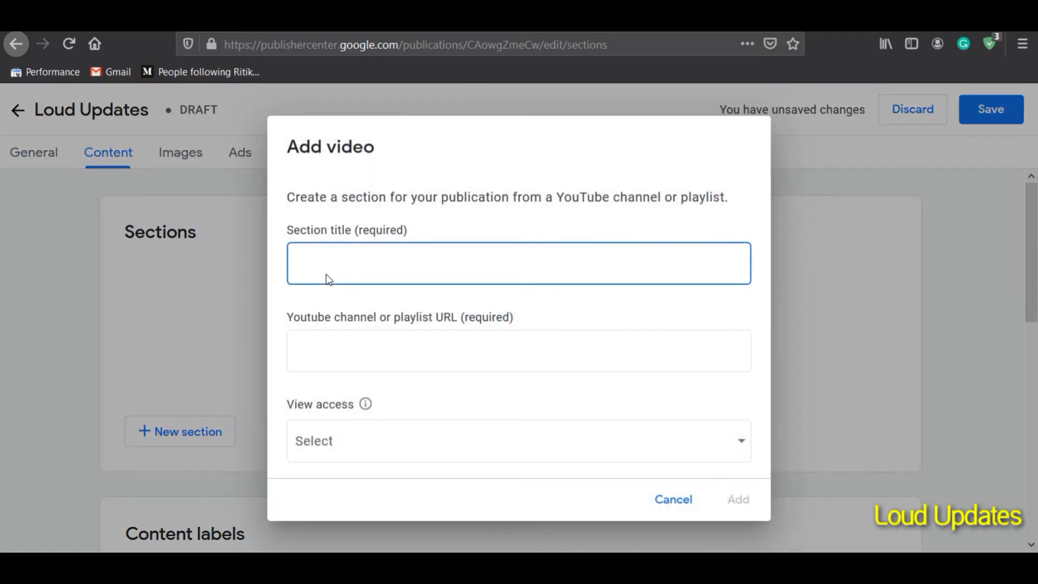
pyautogui.write('Loud Updates')
# Step: Set the video section's YouTube channel URL to youtube.com/loudupdates
pyautogui.click(369, 344)
pyautogui.write('yo')
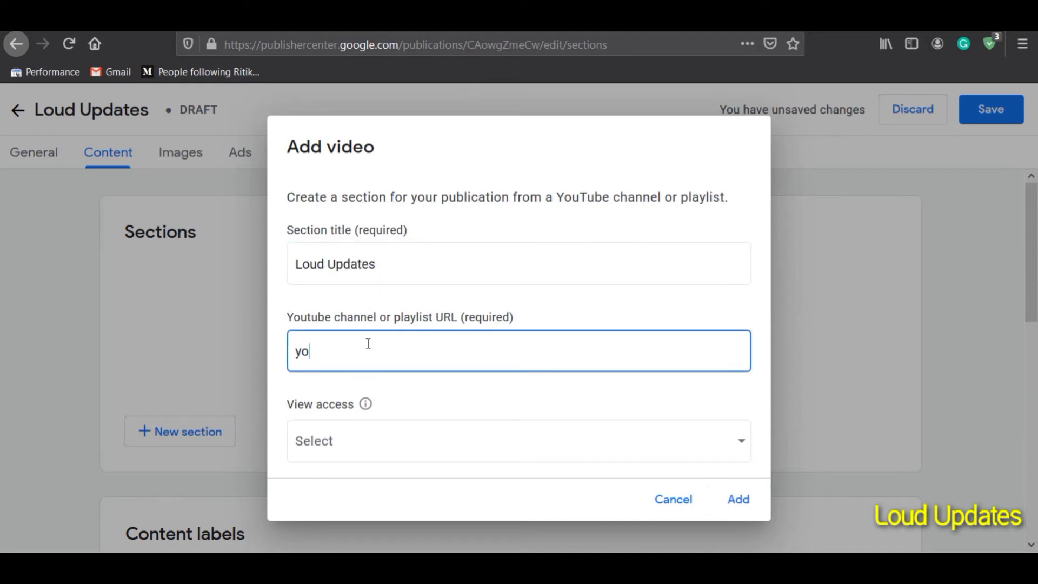
pyautogui.write('utube.com/loudupdates')
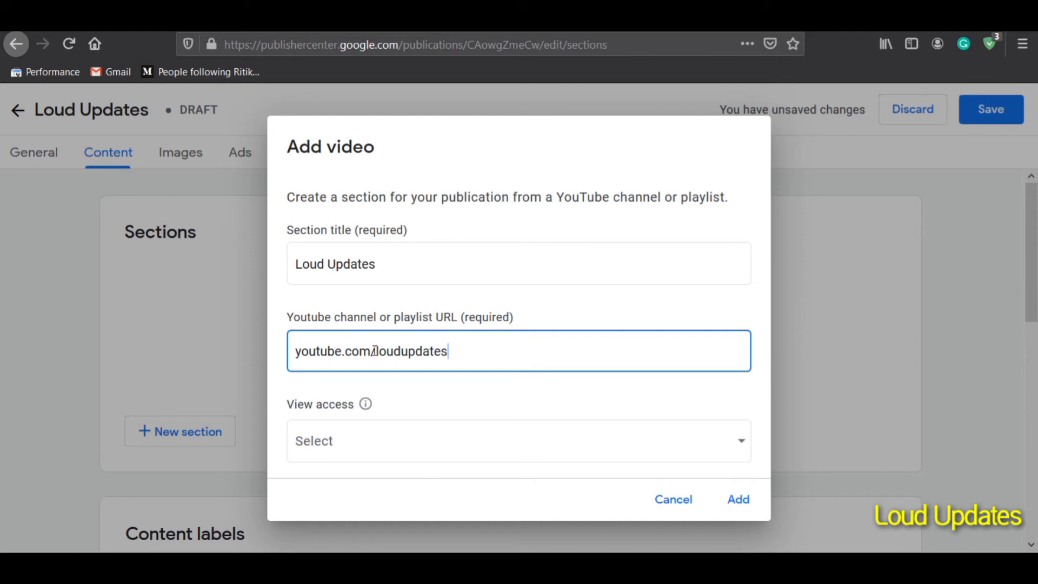
pyautogui.moveTo(376, 350); pyautogui.dragTo(503, 357)
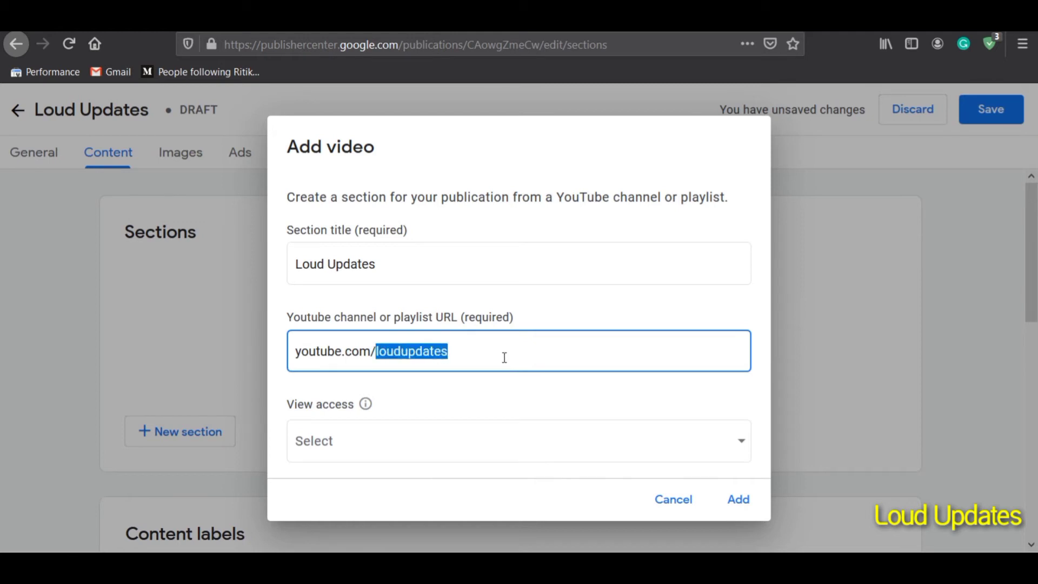
pyautogui.tripleClick(296, 352)
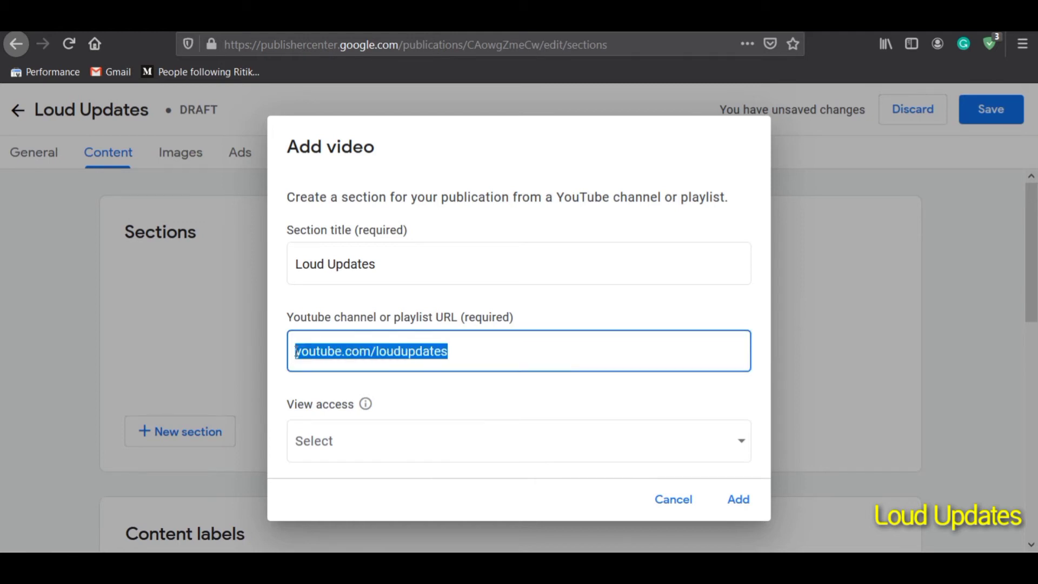
pyautogui.click(297, 352)
pyautogui.moveTo(525, 346); pyautogui.dragTo(296, 351)
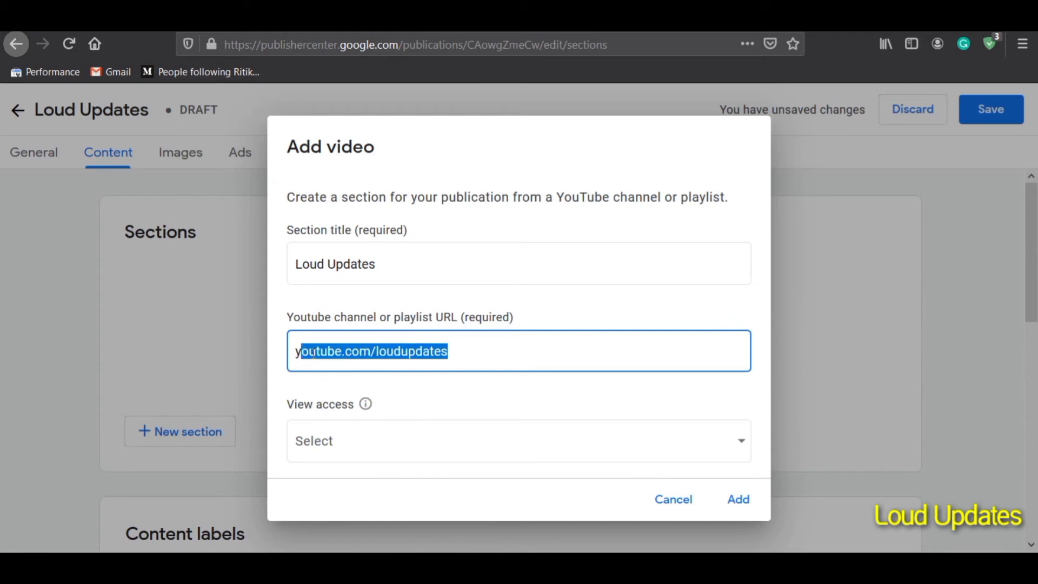
pyautogui.click(378, 352)
pyautogui.moveTo(378, 352); pyautogui.dragTo(515, 359)
pyautogui.press('BackSpace')
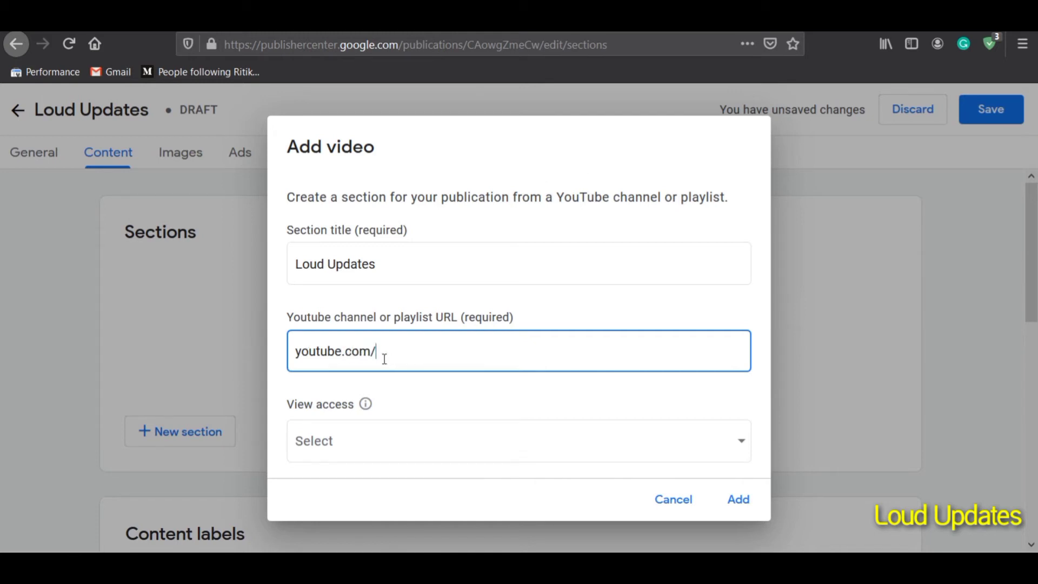
pyautogui.write('lo')
pyautogui.press('BackSpace')
pyautogui.press('BackSpace')
pyautogui.write('loud')
pyautogui.hotkey('ctrl', 'a')
pyautogui.press('BackSpace')
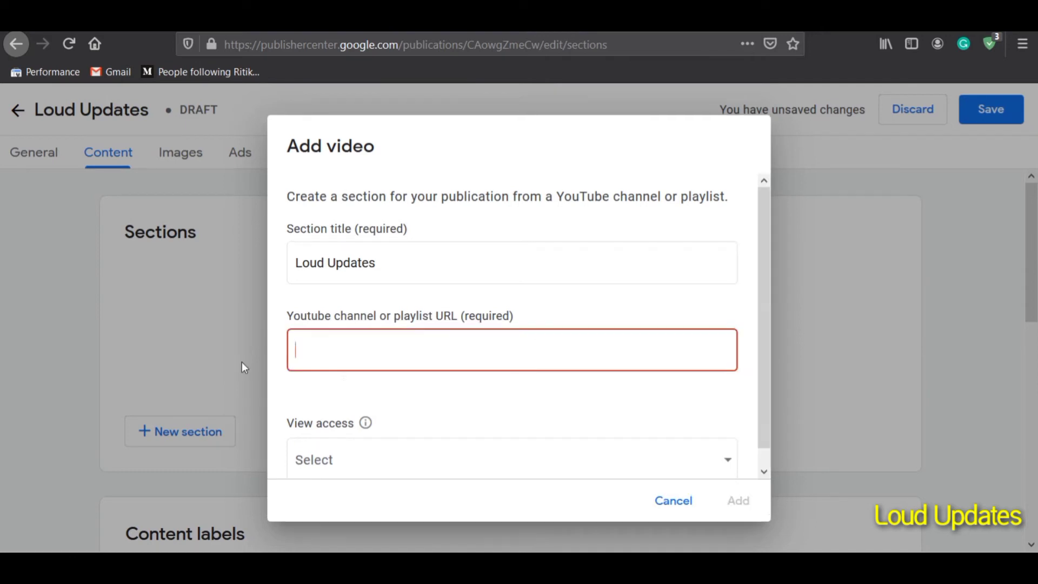
pyautogui.hotkey('ctrl', 'v')
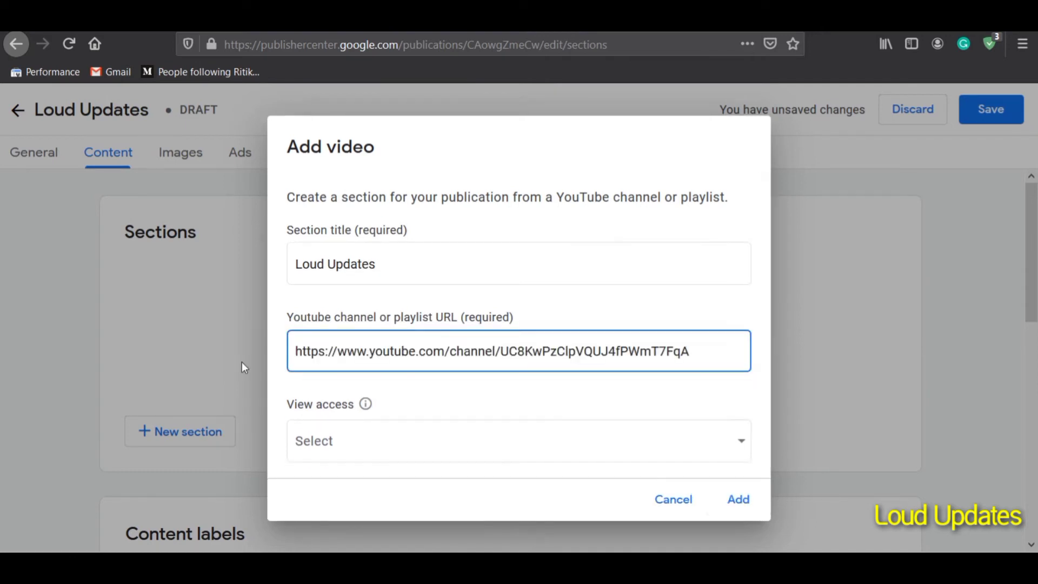
pyautogui.click(446, 351)
pyautogui.doubleClick(454, 352)
pyautogui.moveTo(501, 352); pyautogui.dragTo(705, 351)
pyautogui.click(705, 350)
# Step: Set the video section's view access to Anyone and add the section to the publication
pyautogui.click(357, 451)
pyautogui.click(330, 453)
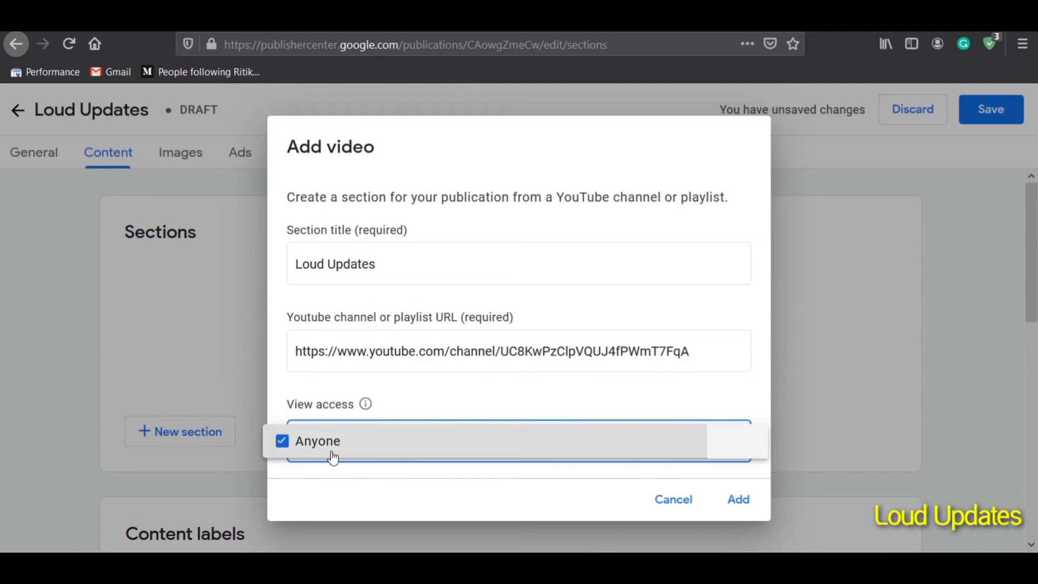
pyautogui.click(737, 511)
pyautogui.click(737, 511)
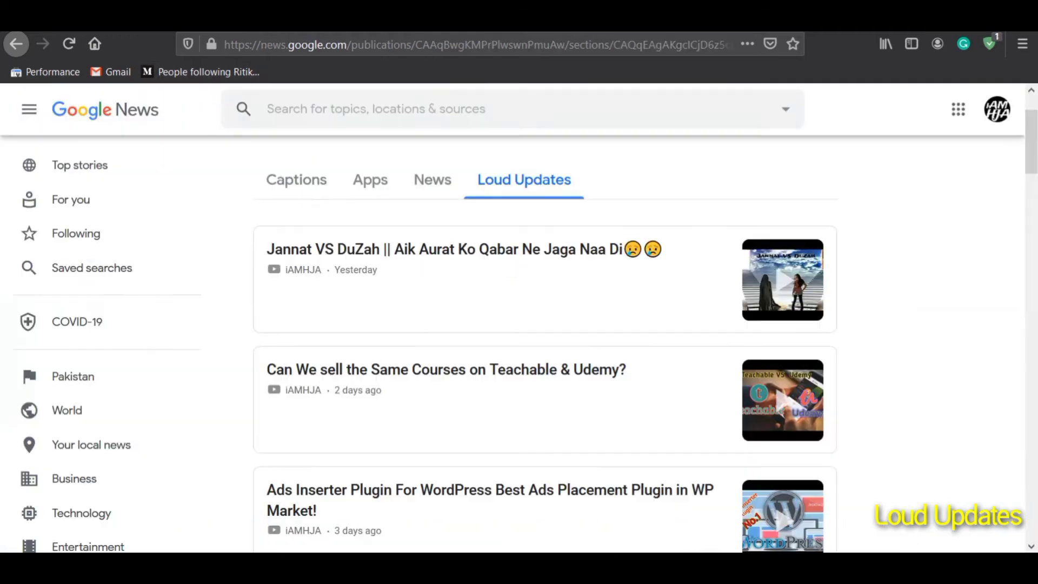
# Step: Look through the videos in the Loud Updates section of the publication in Google News
pyautogui.moveTo(469, 179); pyautogui.dragTo(651, 189)
pyautogui.scroll(-15, 521, 333)
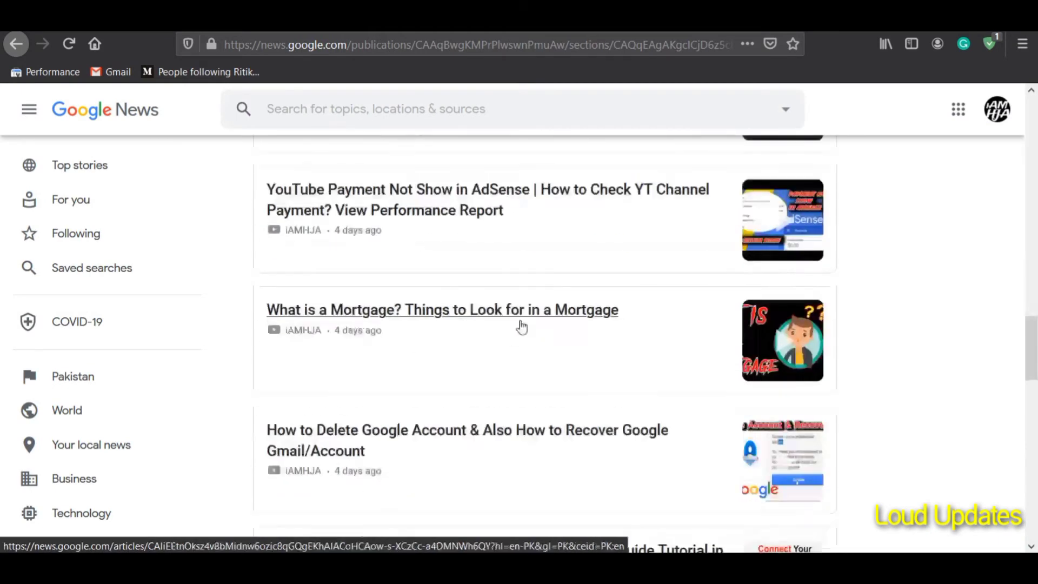
pyautogui.scroll(-8, 521, 327)
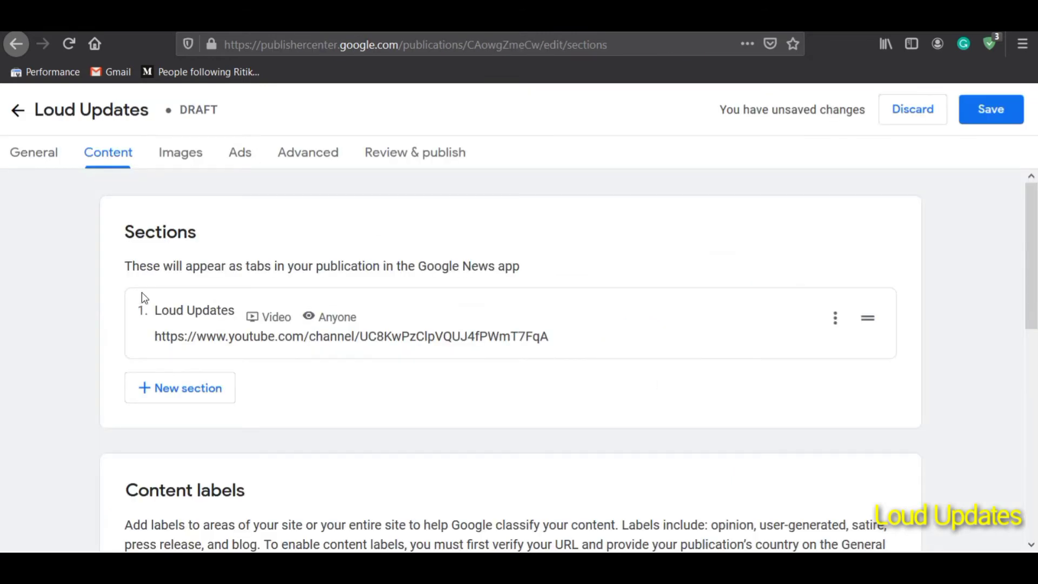
# Step: Back in Publisher Center, examine the added video section, the content labels information and the URL ownership requirement
pyautogui.moveTo(141, 296); pyautogui.dragTo(699, 359)
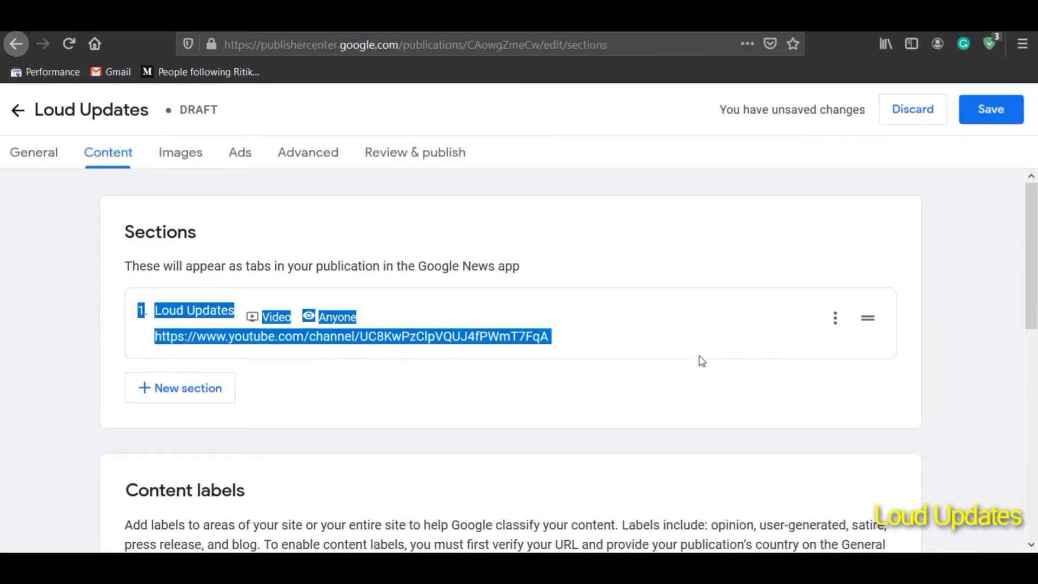
pyautogui.click(634, 412)
pyautogui.scroll(-5, 196, 290)
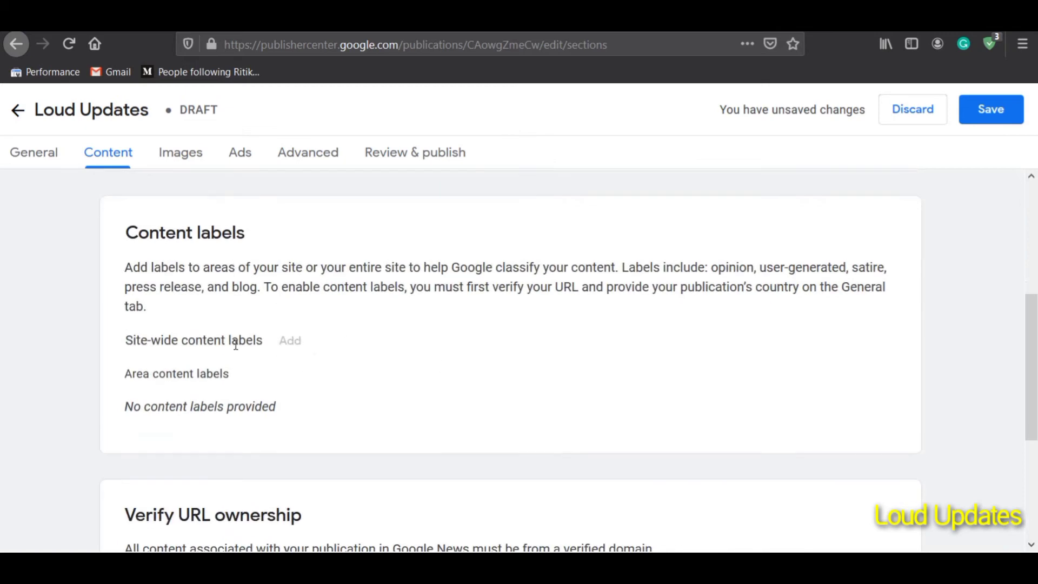
pyautogui.moveTo(132, 267); pyautogui.dragTo(382, 309)
pyautogui.click(381, 307)
pyautogui.scroll(-4, 232, 429)
pyautogui.moveTo(124, 289); pyautogui.dragTo(337, 298)
pyautogui.moveTo(120, 332); pyautogui.dragTo(604, 339)
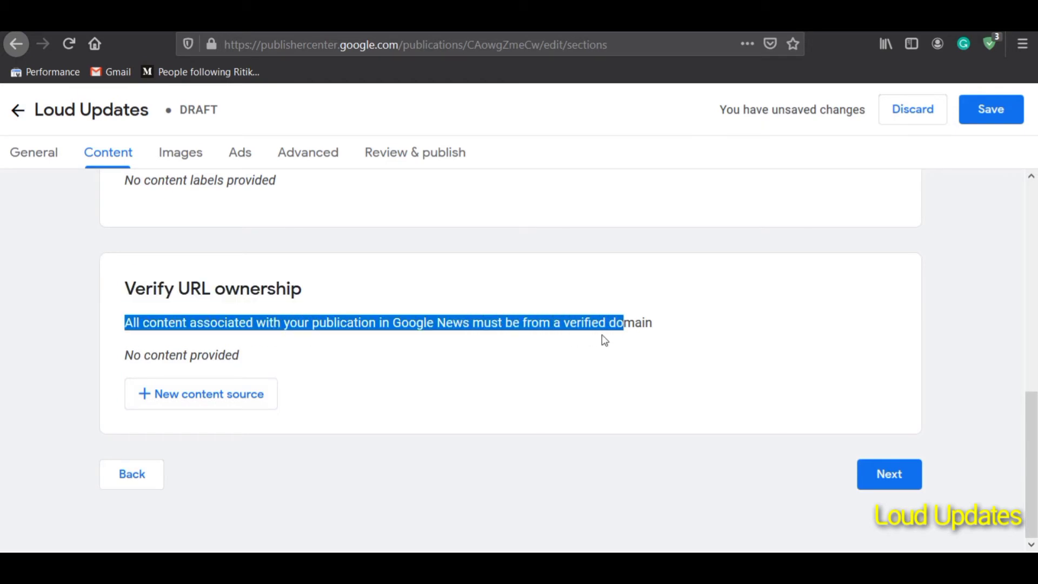
pyautogui.click(233, 395)
pyautogui.click(444, 353)
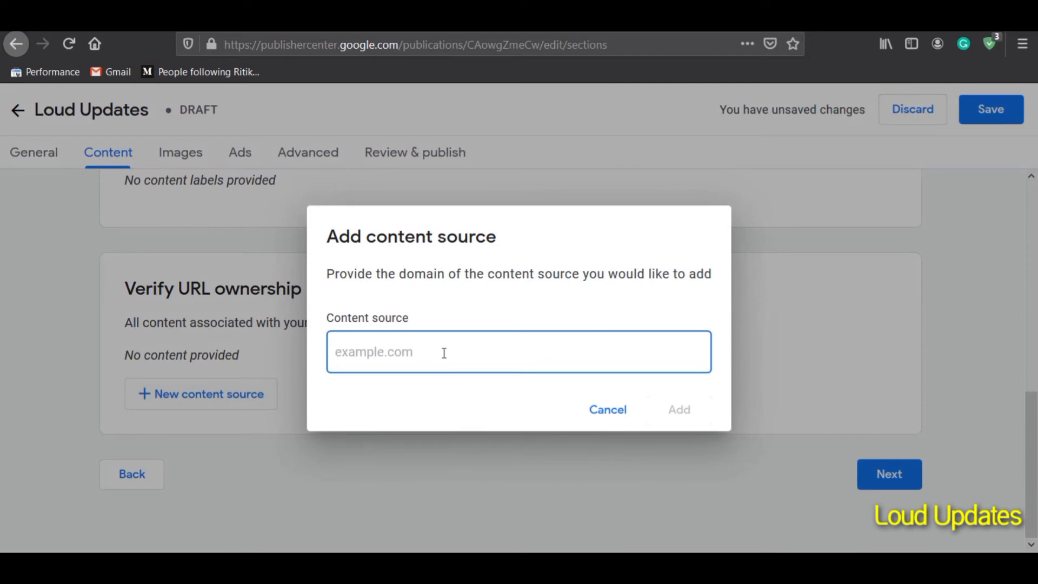
pyautogui.click(606, 406)
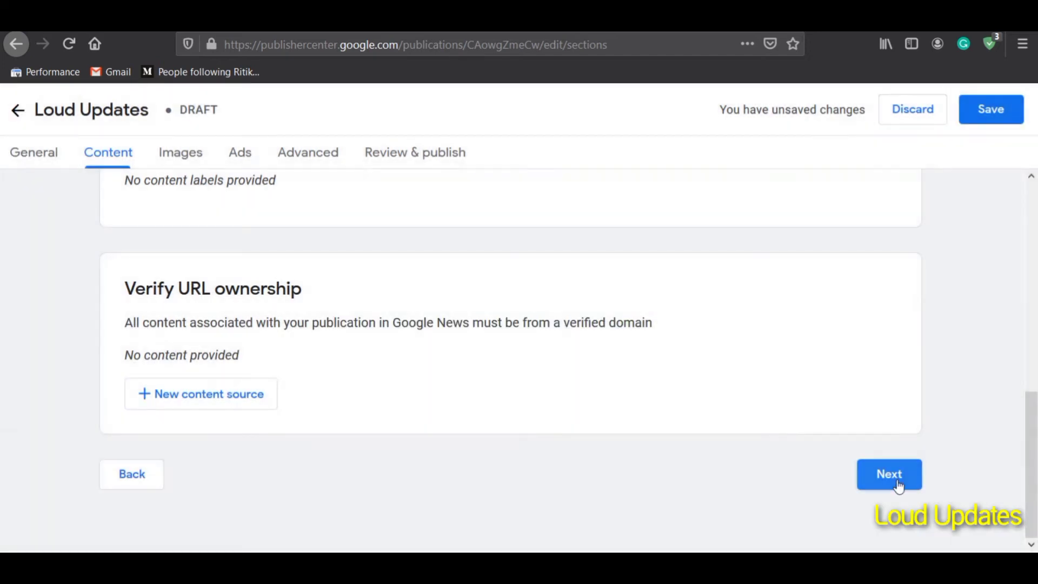
# Step: Continue to the publication's image settings and examine the file format and dimension guidelines for the square logo
pyautogui.click(898, 487)
pyautogui.scroll(10, 227, 324)
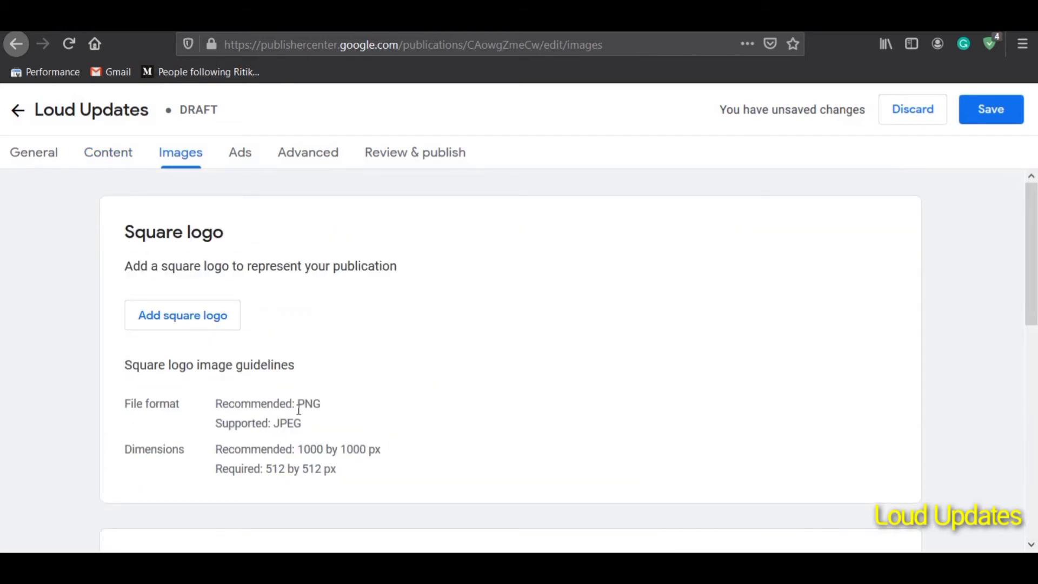
pyautogui.doubleClick(310, 405)
pyautogui.moveTo(273, 421); pyautogui.dragTo(315, 428)
pyautogui.scroll(-2, 327, 429)
pyautogui.moveTo(303, 365); pyautogui.dragTo(385, 369)
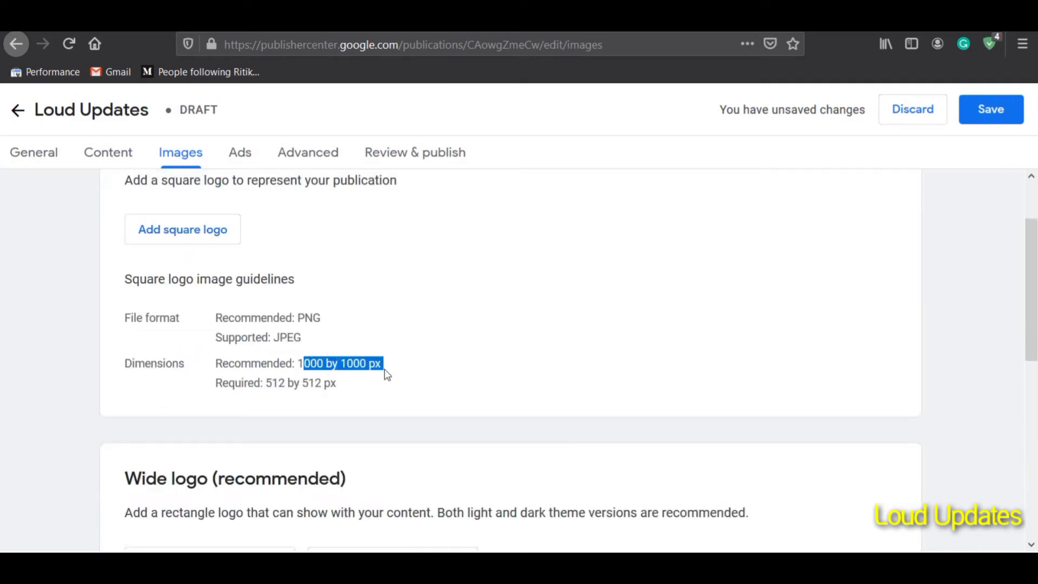
pyautogui.click(259, 384)
pyautogui.moveTo(265, 383); pyautogui.dragTo(343, 385)
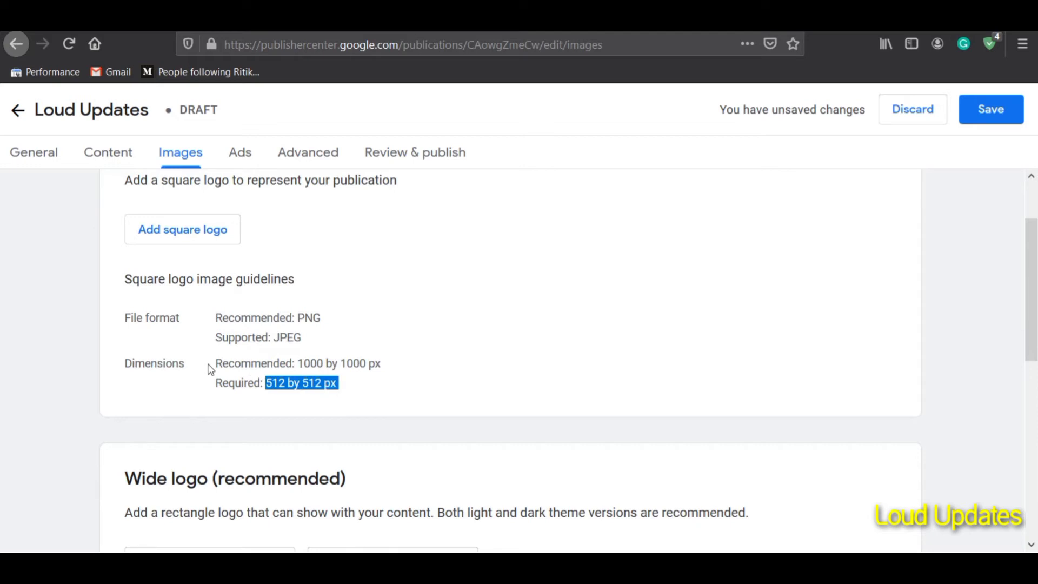
pyautogui.moveTo(221, 365); pyautogui.dragTo(374, 368)
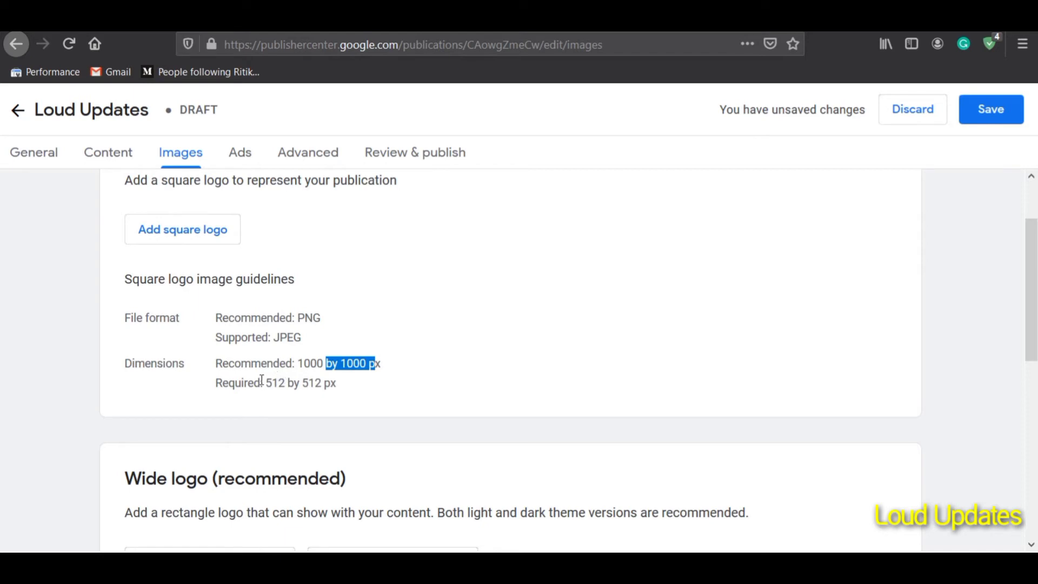
pyautogui.moveTo(261, 383); pyautogui.dragTo(350, 388)
pyautogui.click(355, 392)
pyautogui.scroll(3, 346, 381)
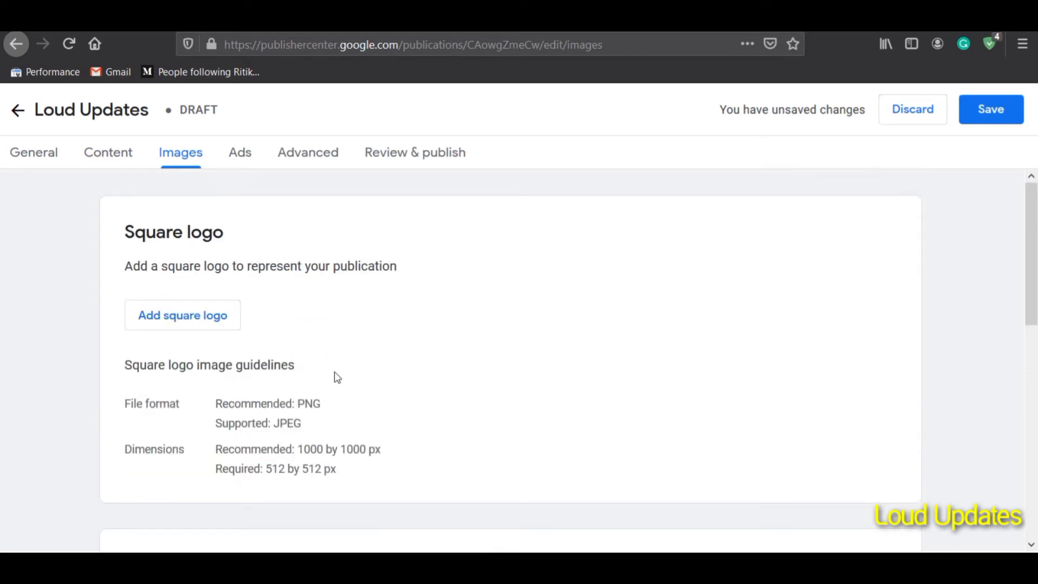
# Step: Add loudupdates_512x512 from the Pic folder in Downloads as the publication's square logo
pyautogui.click(190, 329)
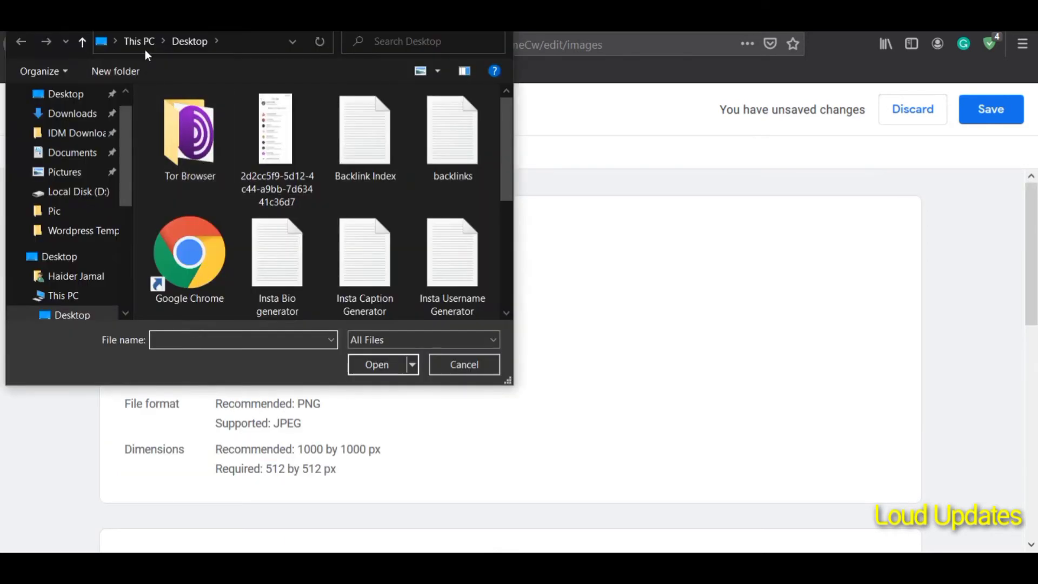
pyautogui.scroll(1, 81, 239)
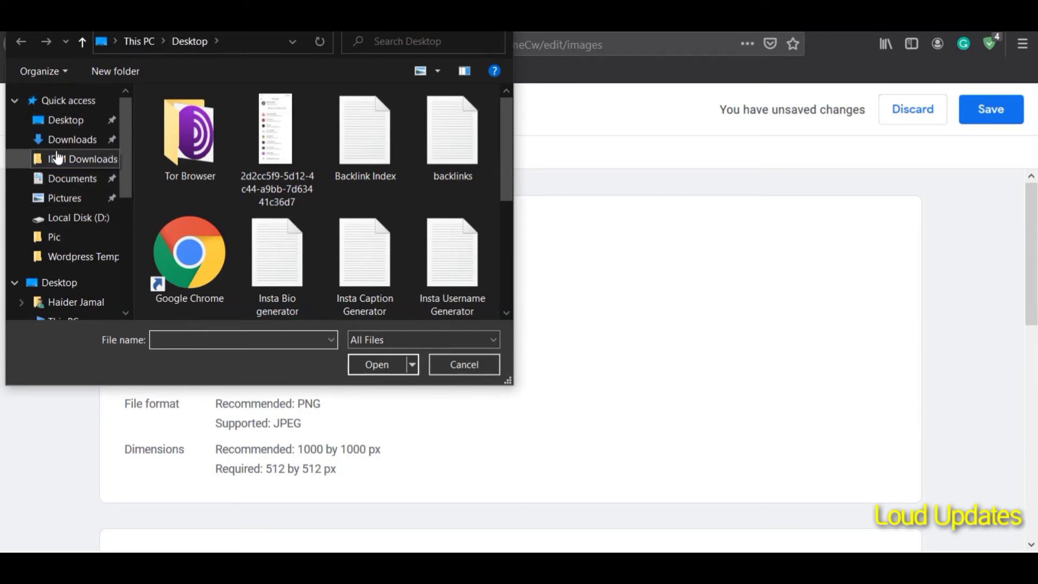
pyautogui.click(72, 139)
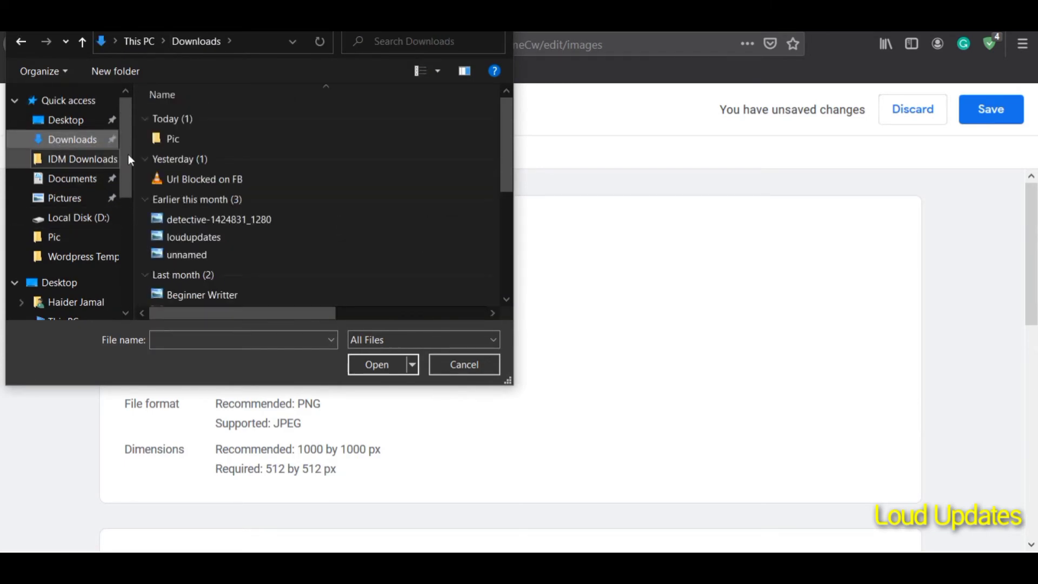
pyautogui.doubleClick(172, 133)
pyautogui.click(281, 133)
pyautogui.click(373, 358)
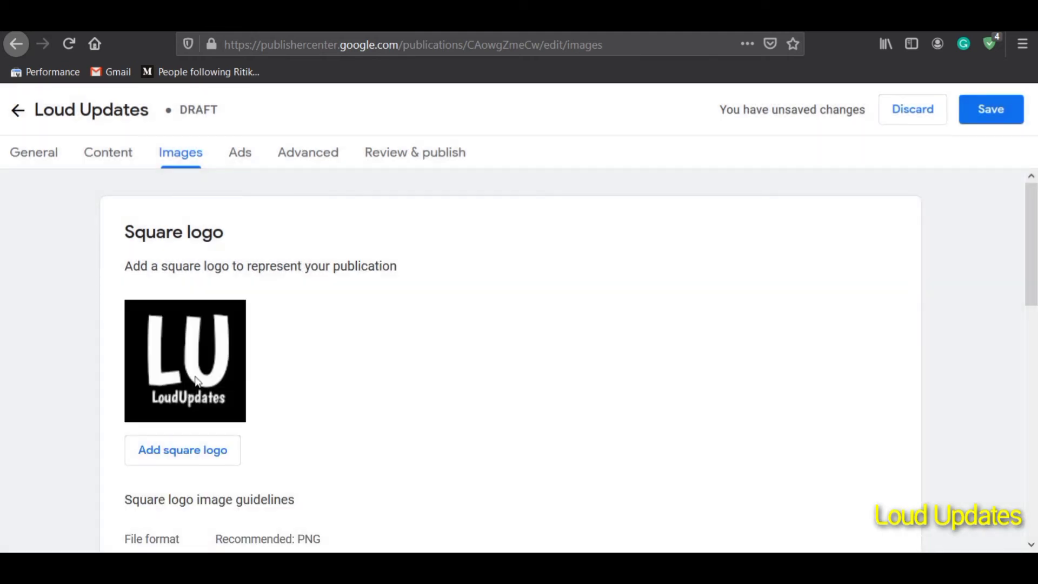
# Step: Examine the wide logo's file format and dimension guidelines
pyautogui.scroll(-2, 233, 358)
pyautogui.scroll(-5, 233, 359)
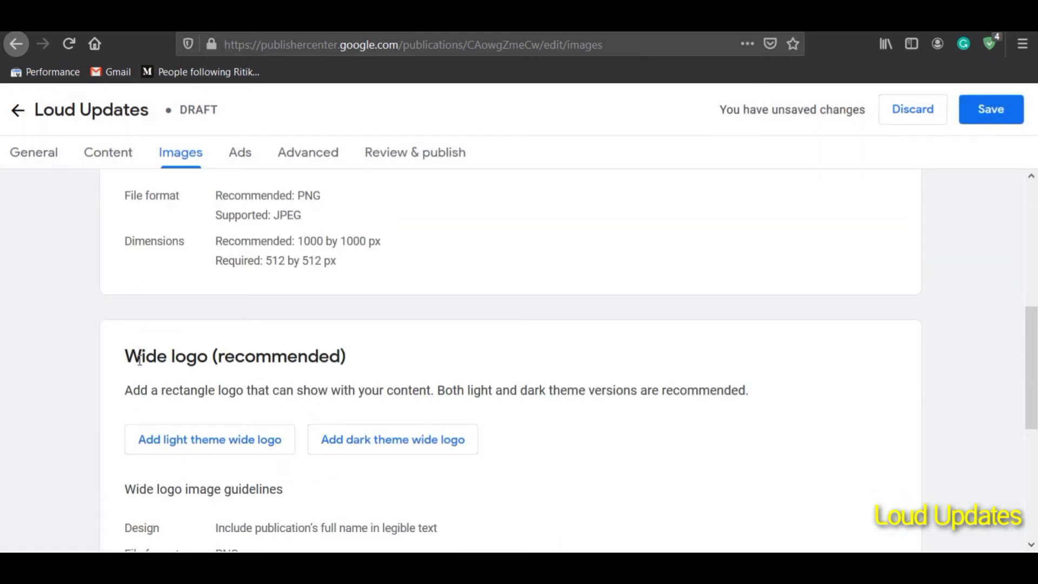
pyautogui.moveTo(125, 356); pyautogui.dragTo(299, 357)
pyautogui.click(298, 357)
pyautogui.scroll(-3, 278, 397)
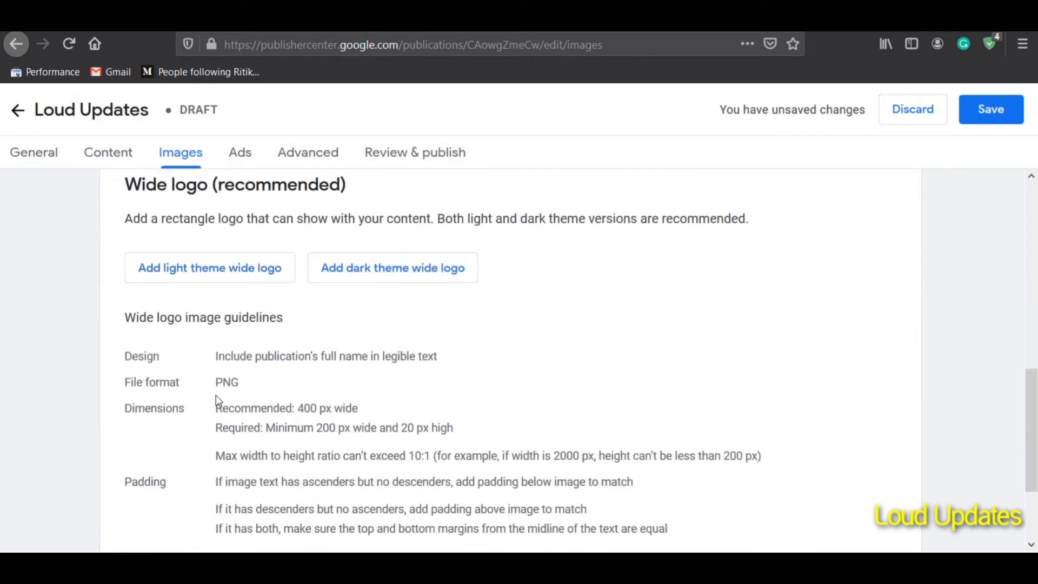
pyautogui.doubleClick(226, 382)
pyautogui.moveTo(217, 416); pyautogui.dragTo(432, 429)
pyautogui.click(433, 430)
# Step: Add the LoudUpdates Logo image from Downloads as the light theme wide logo
pyautogui.click(223, 271)
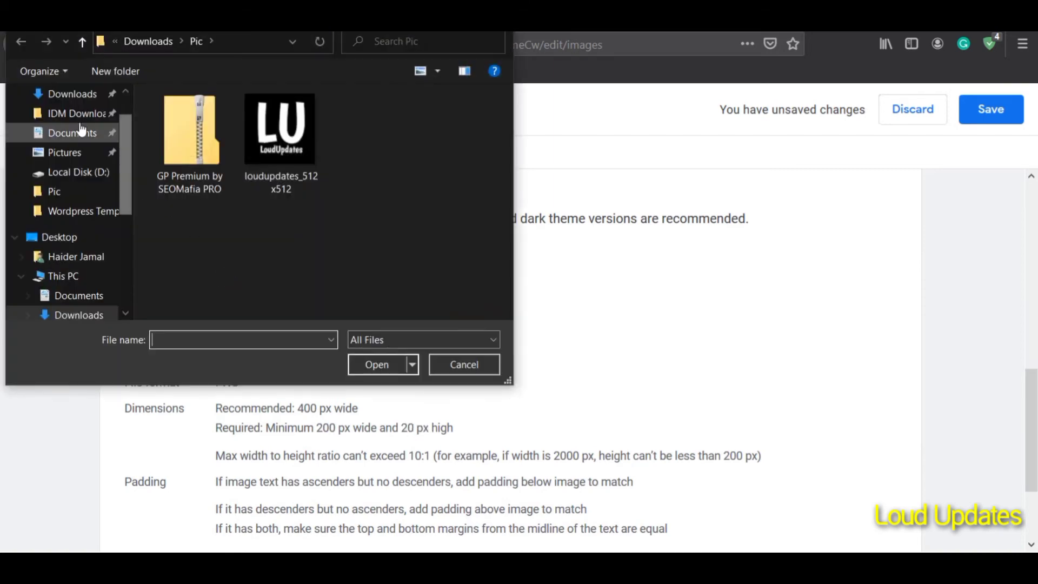
pyautogui.scroll(1, 80, 186)
pyautogui.click(76, 139)
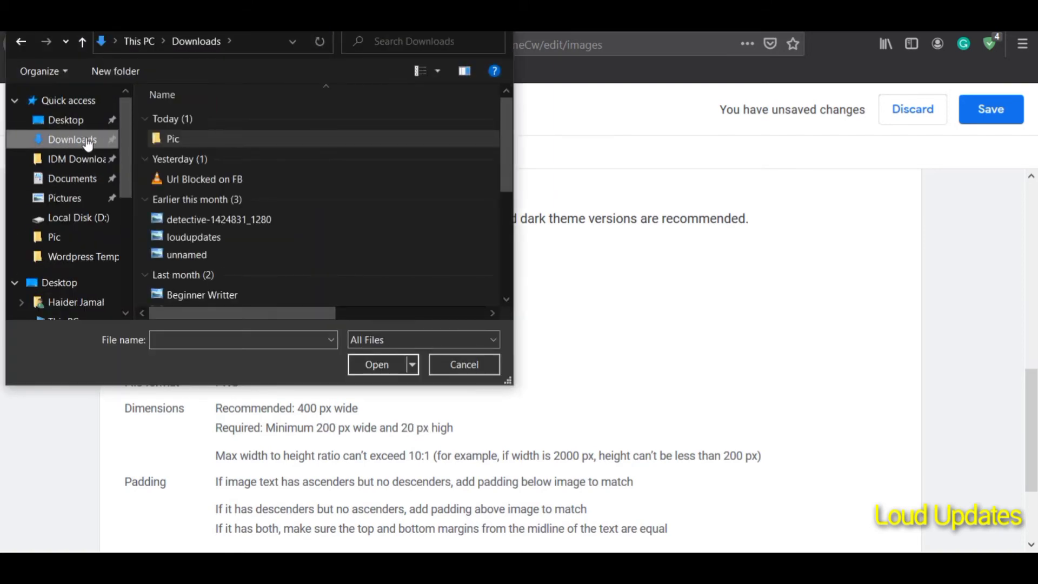
pyautogui.click(193, 224)
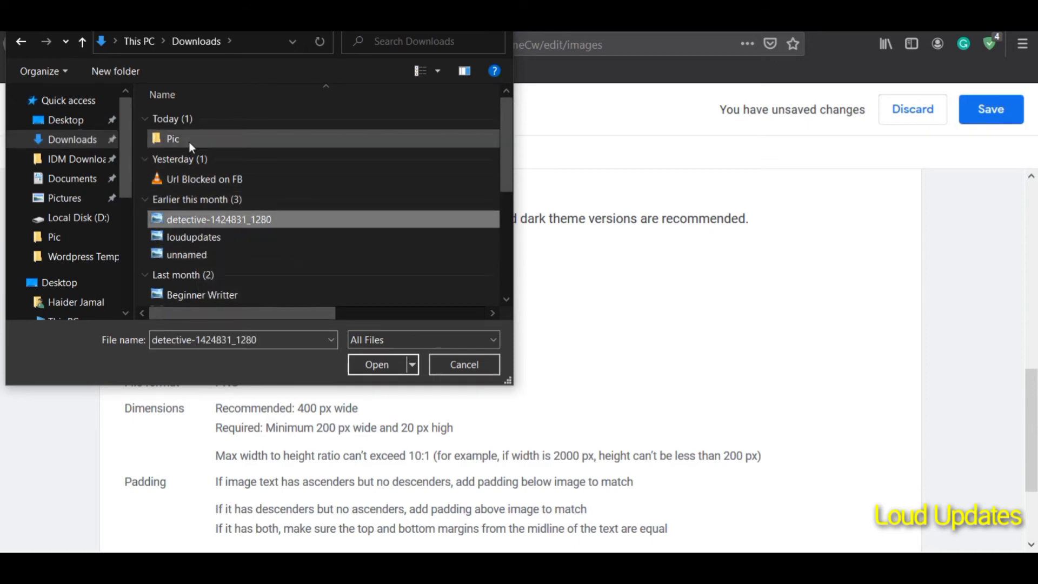
pyautogui.scroll(-1, 219, 243)
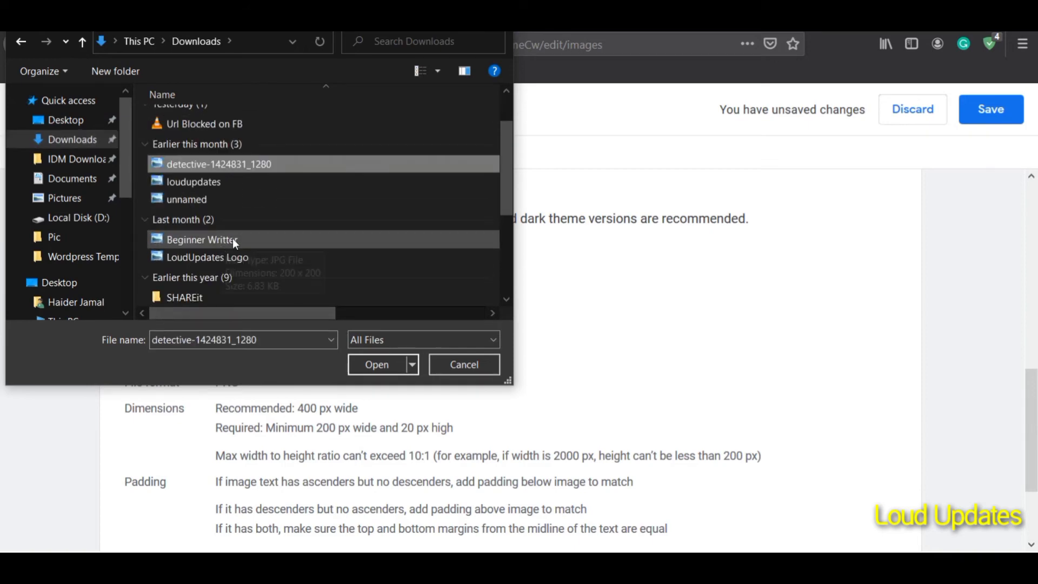
pyautogui.click(271, 246)
pyautogui.press('l')
pyautogui.press('l')
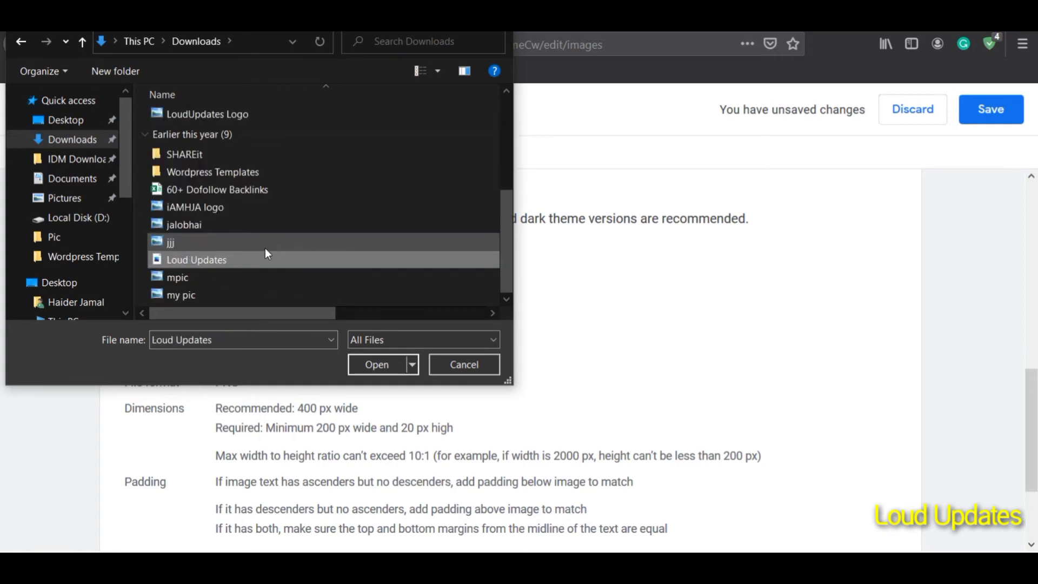
pyautogui.press('l')
pyautogui.press('l')
pyautogui.press('l')
pyautogui.press('l')
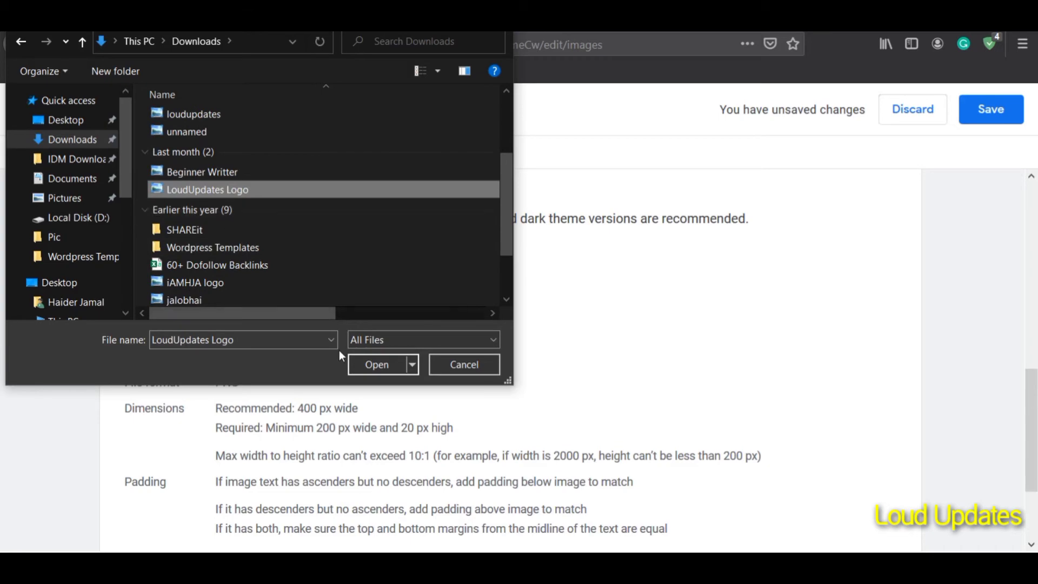
pyautogui.click(377, 366)
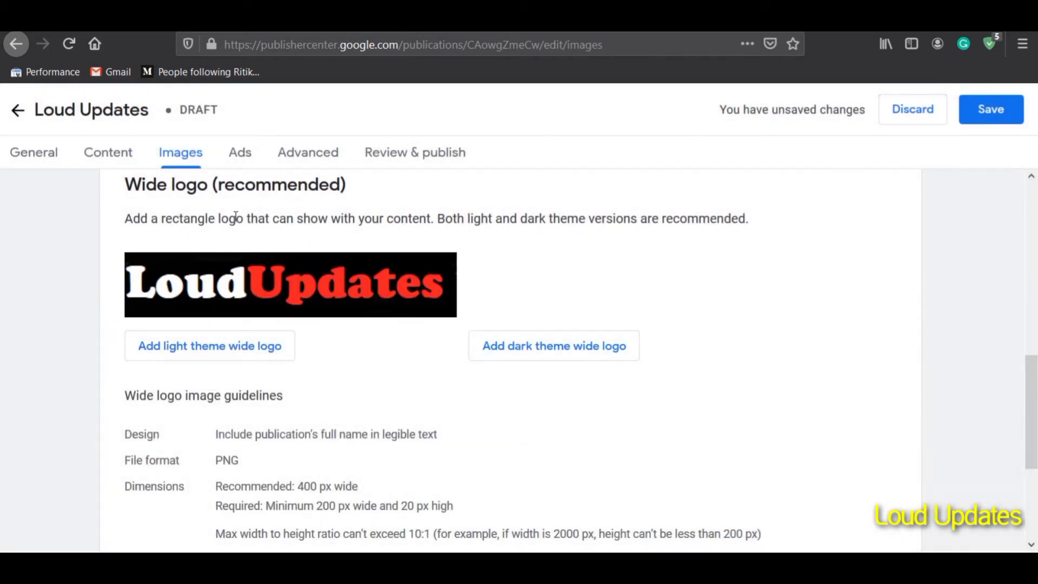
# Step: Review the uploaded square and wide logos and the rest of the image settings
pyautogui.moveTo(205, 218); pyautogui.dragTo(440, 235)
pyautogui.click(445, 234)
pyautogui.scroll(6, 214, 340)
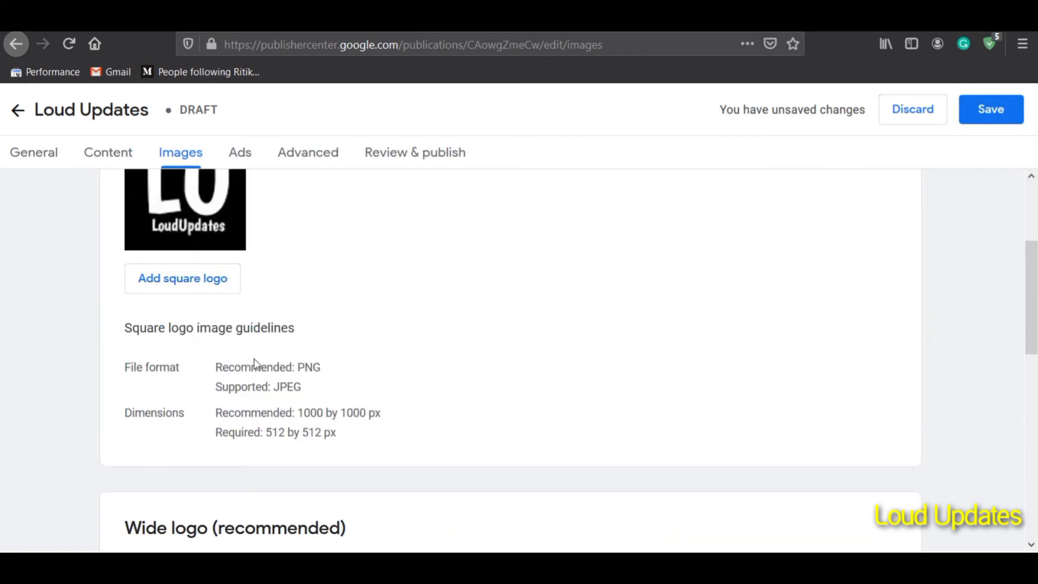
pyautogui.scroll(3, 254, 364)
pyautogui.moveTo(151, 266); pyautogui.dragTo(287, 266)
pyautogui.scroll(-3, 332, 317)
pyautogui.scroll(-5, 332, 321)
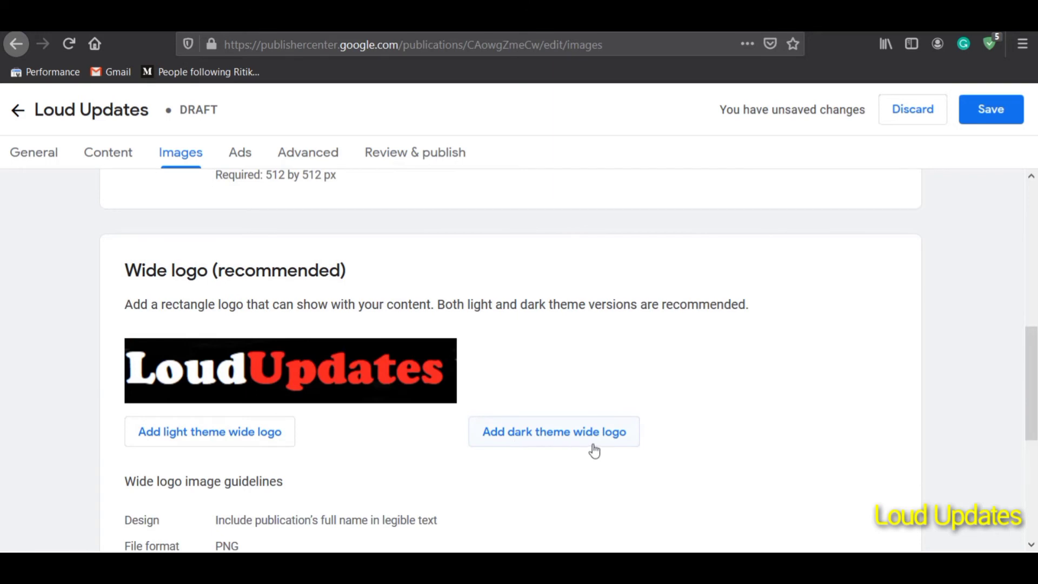
pyautogui.scroll(-3, 608, 364)
pyautogui.scroll(-2, 608, 363)
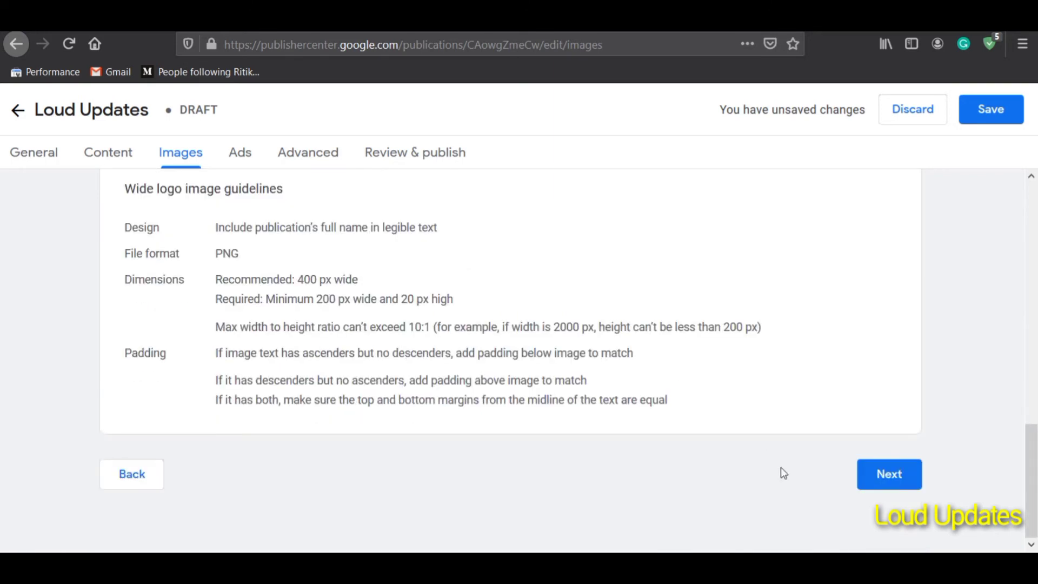
# Step: Continue to the ads settings and select the AdSense account as the account to receive payment
pyautogui.click(864, 483)
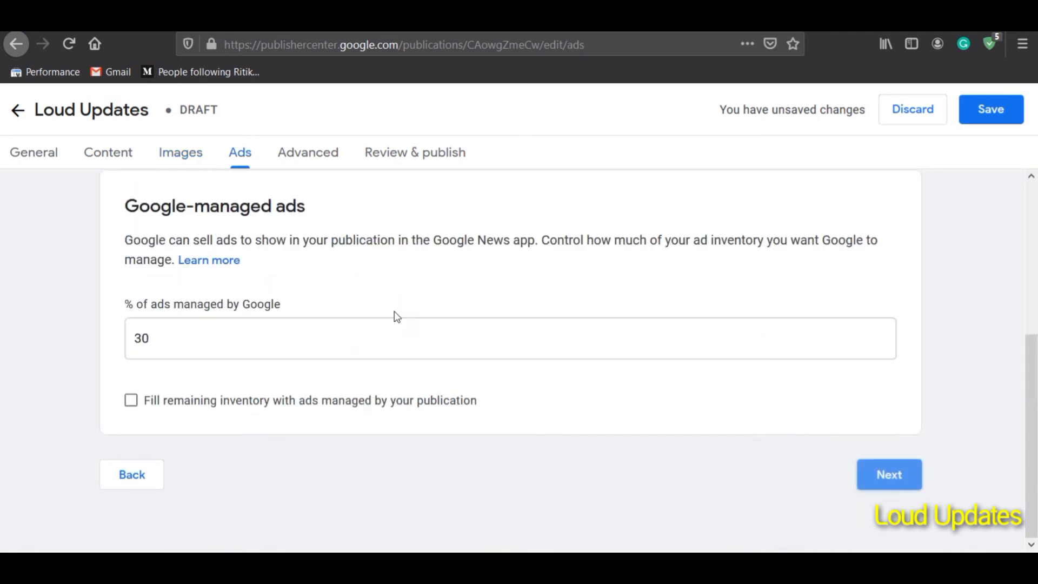
pyautogui.scroll(3, 487, 303)
pyautogui.scroll(2, 432, 325)
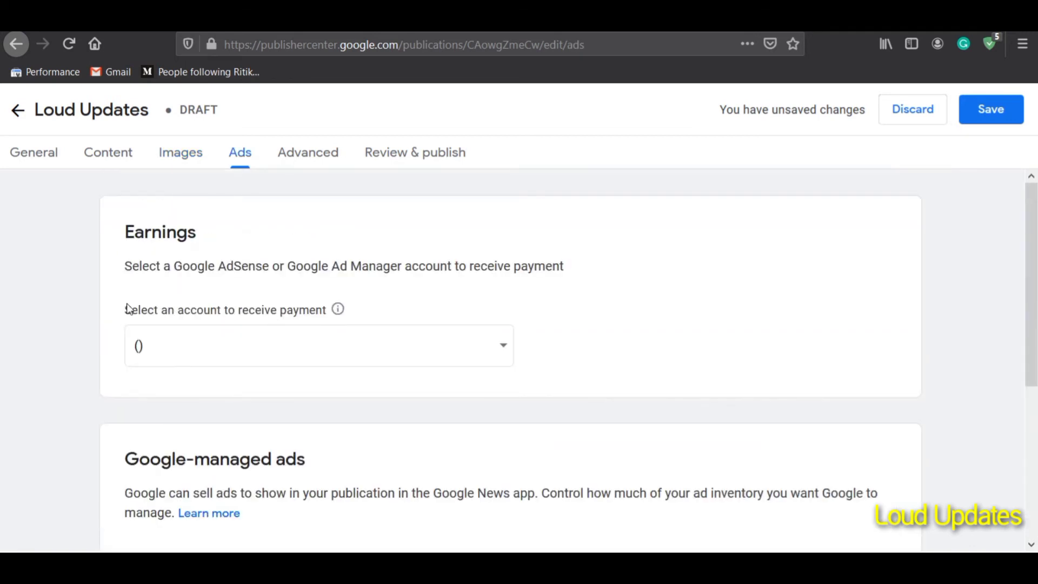
pyautogui.click(470, 357)
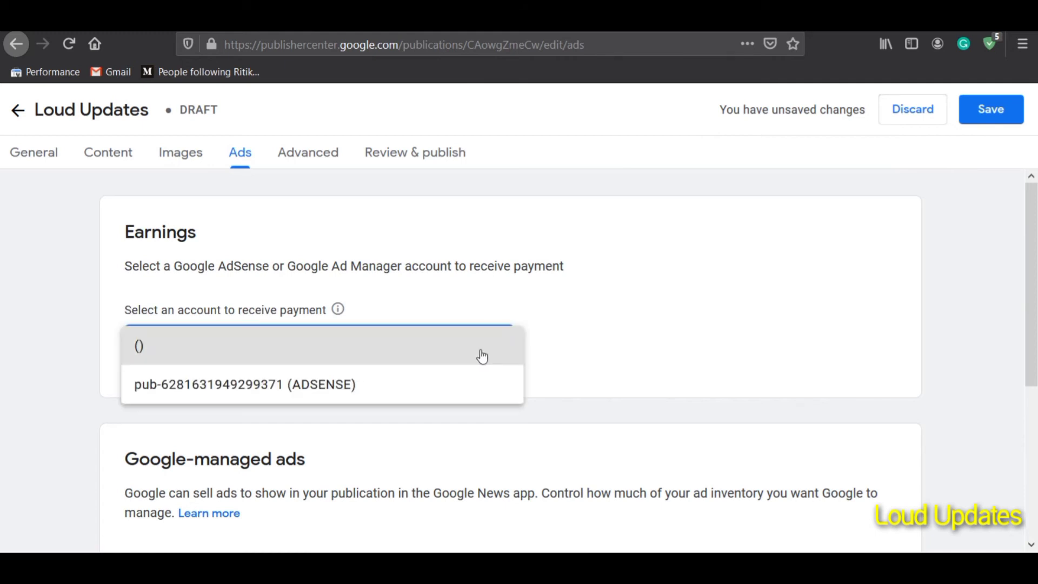
pyautogui.click(333, 385)
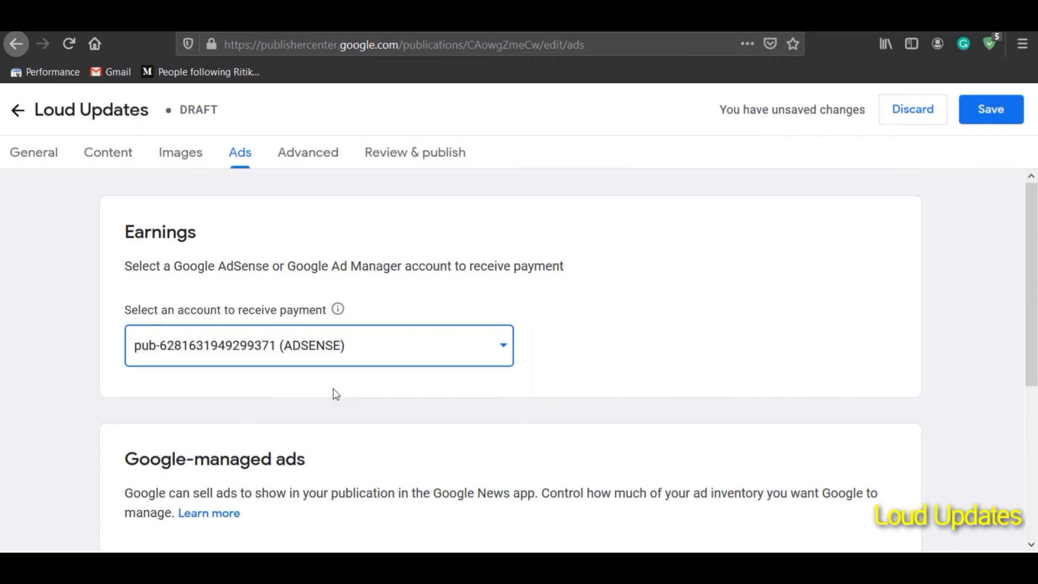
# Step: Set the percentage of ads managed by Google to 100 and enable filling remaining inventory with ads managed by the publication
pyautogui.scroll(-5, 264, 375)
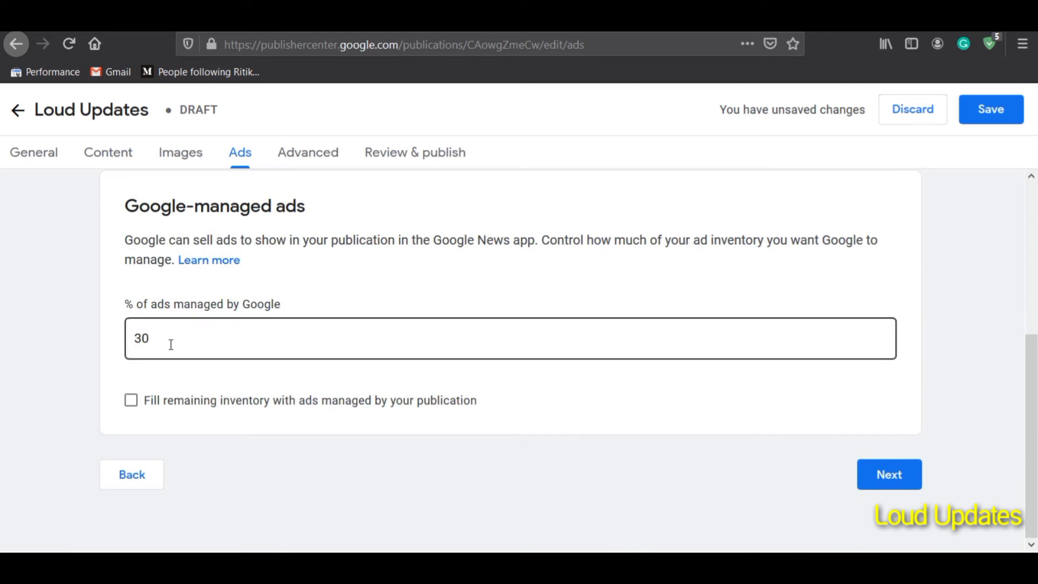
pyautogui.moveTo(169, 344); pyautogui.dragTo(84, 315)
pyautogui.write('1000')
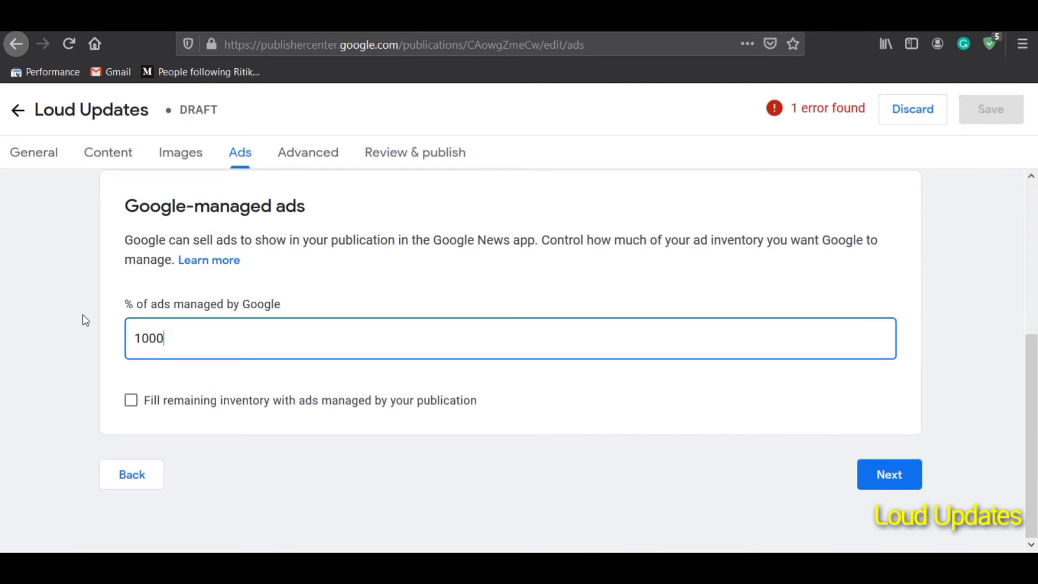
pyautogui.press('BackSpace')
pyautogui.click(83, 356)
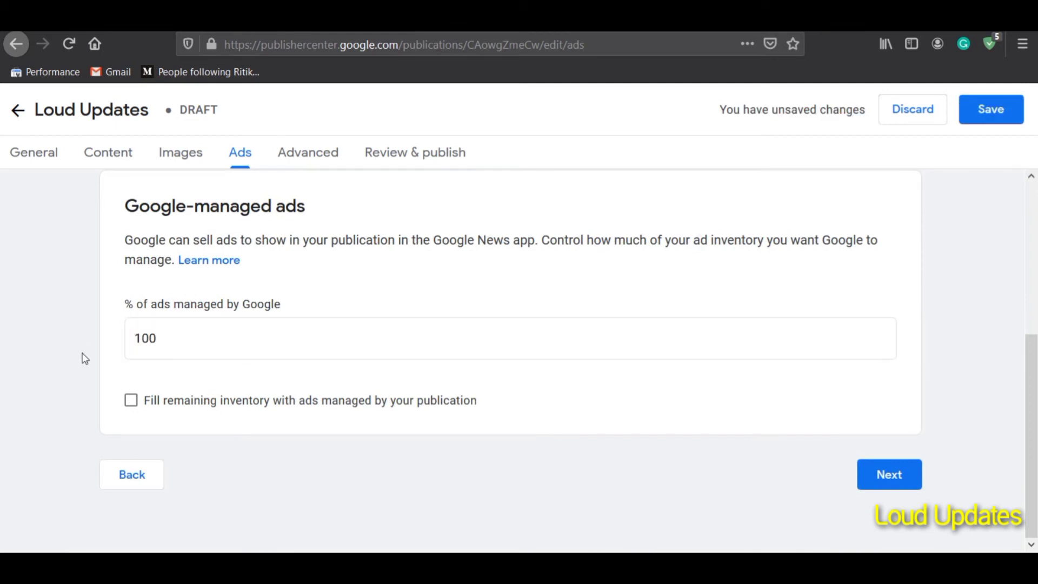
pyautogui.click(133, 404)
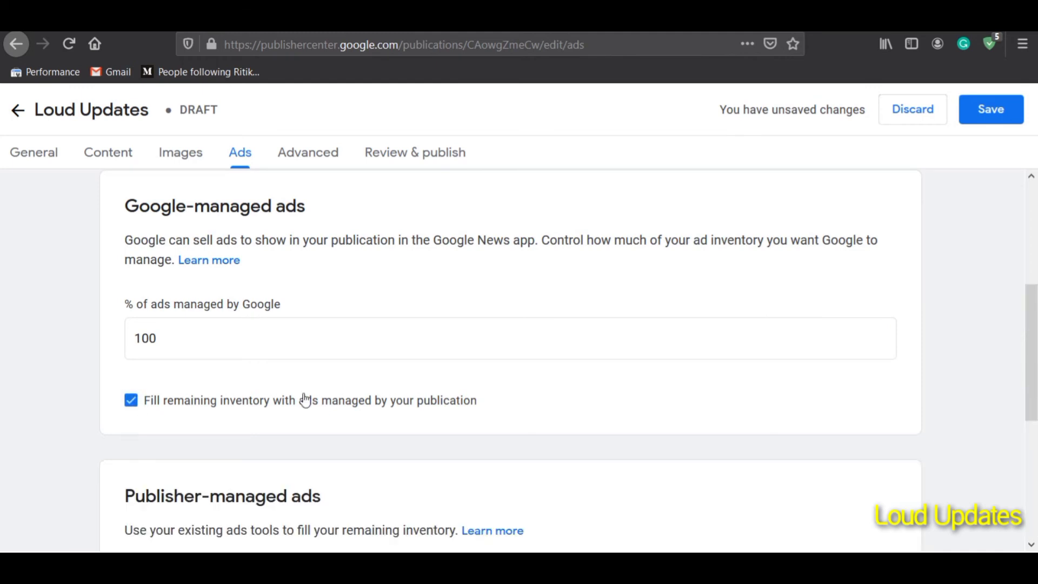
# Step: Look through the publisher-managed ads options and choose Custom as the ads tool
pyautogui.scroll(-5, 181, 421)
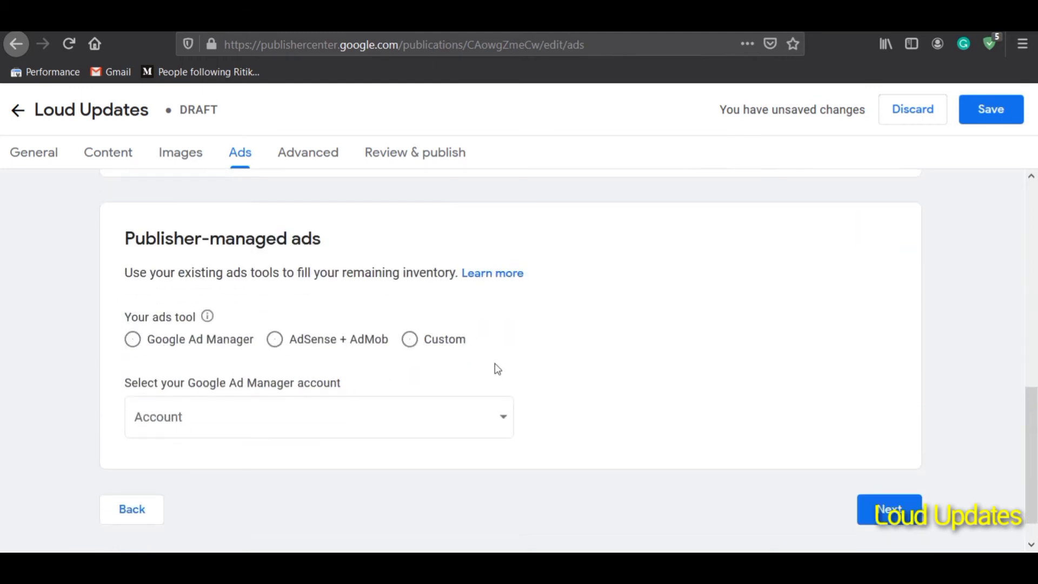
pyautogui.scroll(5, 495, 367)
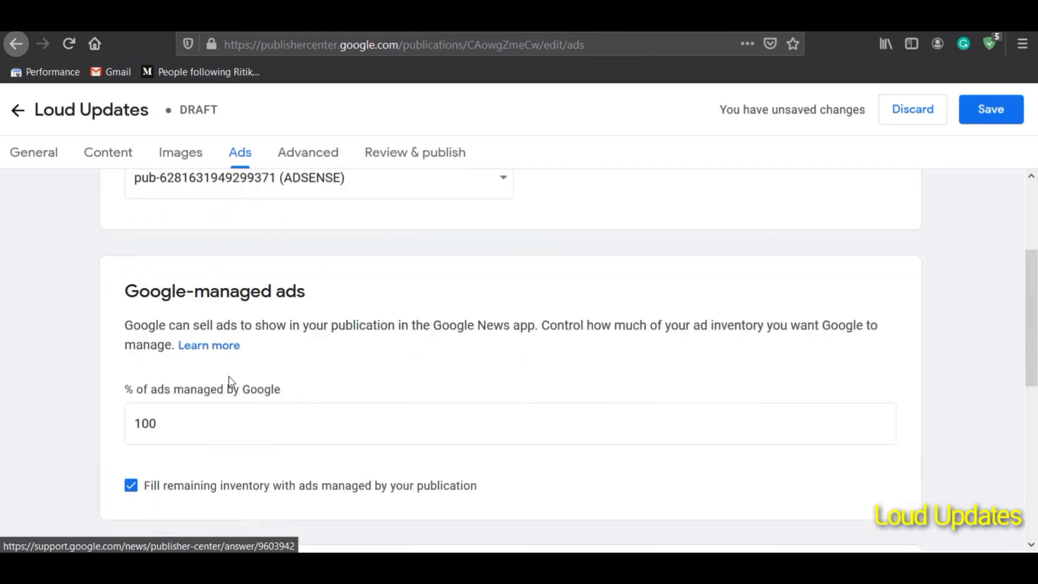
pyautogui.scroll(-5, 162, 422)
pyautogui.scroll(-1, 264, 431)
pyautogui.click(270, 406)
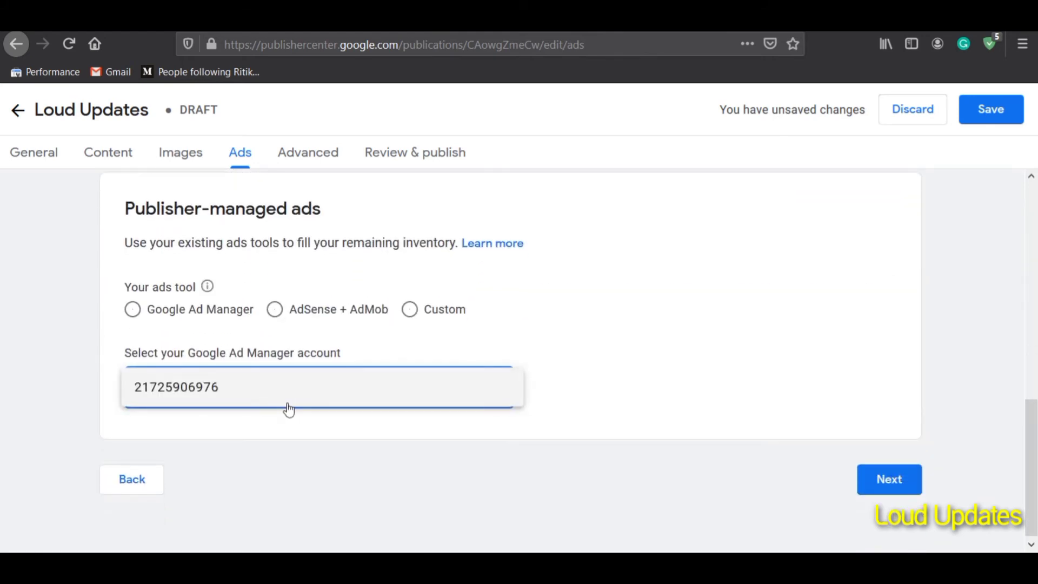
pyautogui.click(325, 420)
pyautogui.scroll(2, 299, 415)
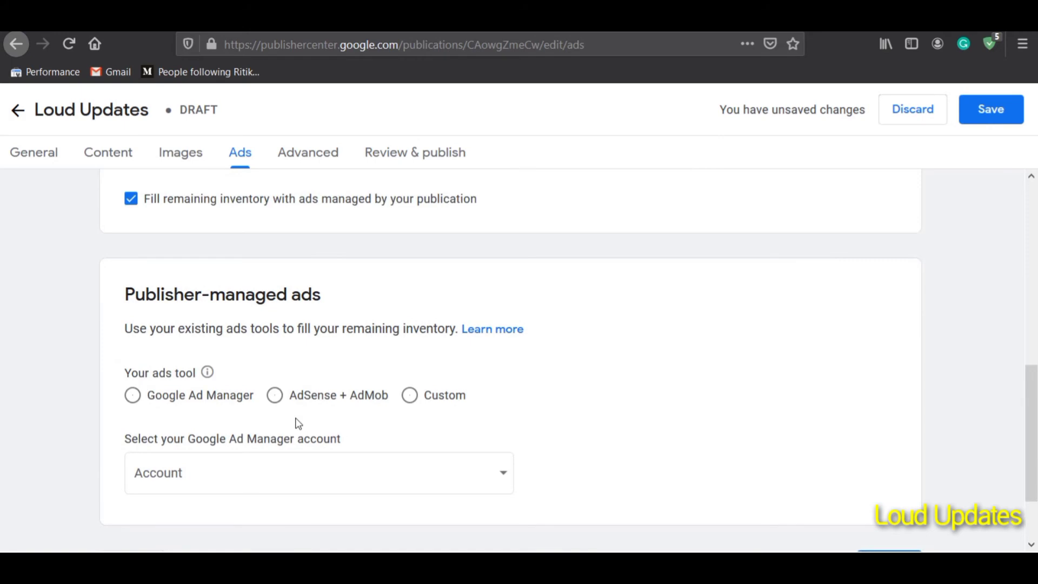
pyautogui.click(411, 401)
pyautogui.scroll(-3, 394, 399)
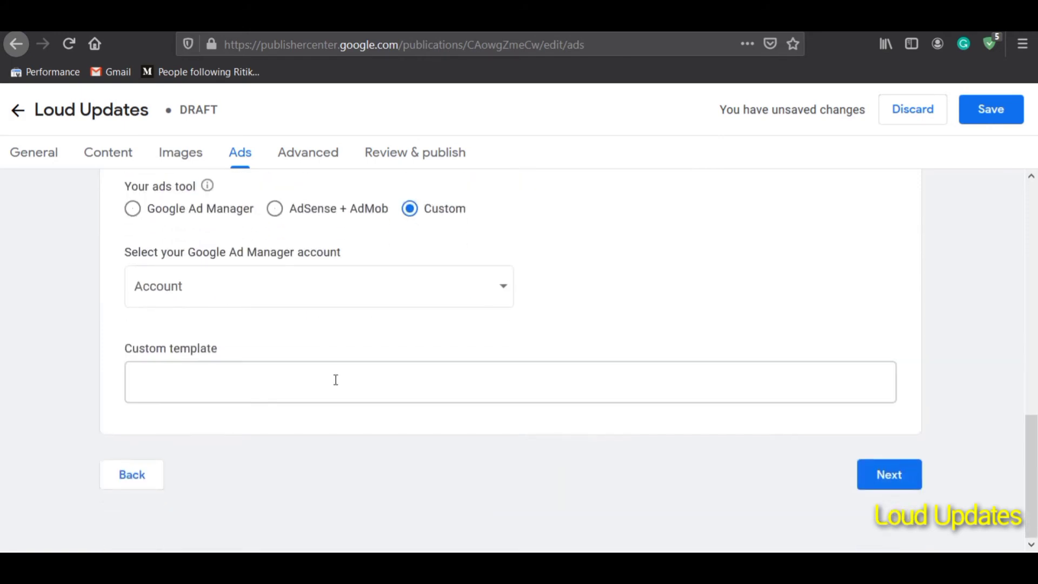
# Step: Turn off filling remaining inventory with ads managed by the publication and continue to the advanced settings
pyautogui.scroll(5, 280, 385)
pyautogui.click(130, 441)
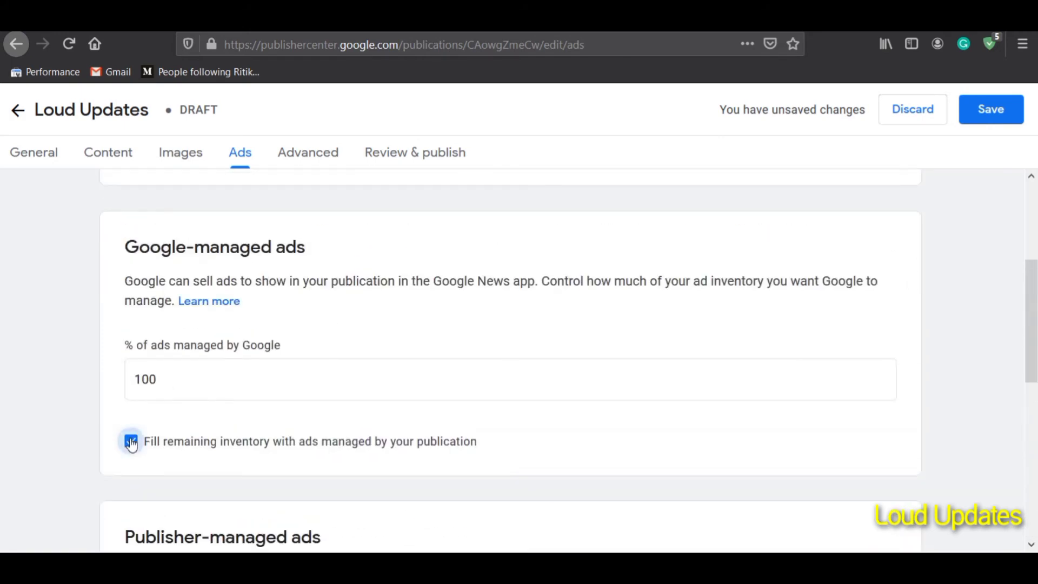
pyautogui.click(898, 517)
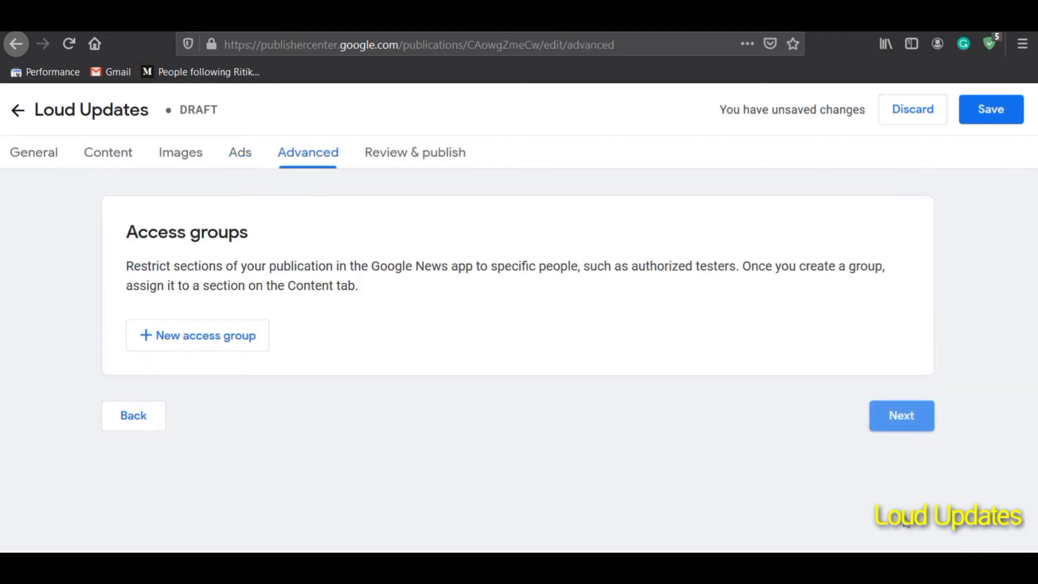
# Step: Examine the access groups description and the option for adding a new access group
pyautogui.moveTo(128, 233); pyautogui.dragTo(242, 233)
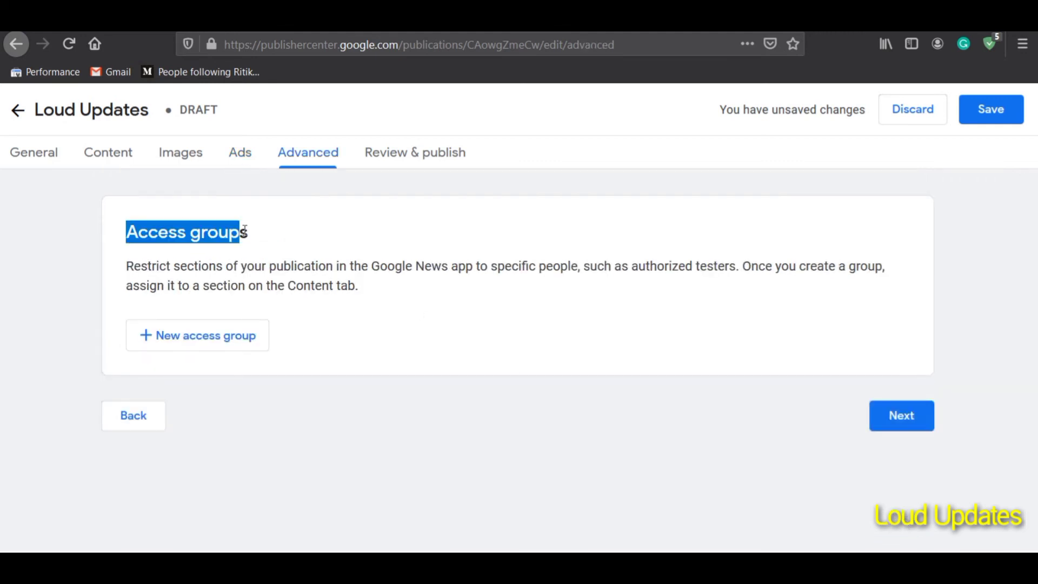
pyautogui.click(211, 281)
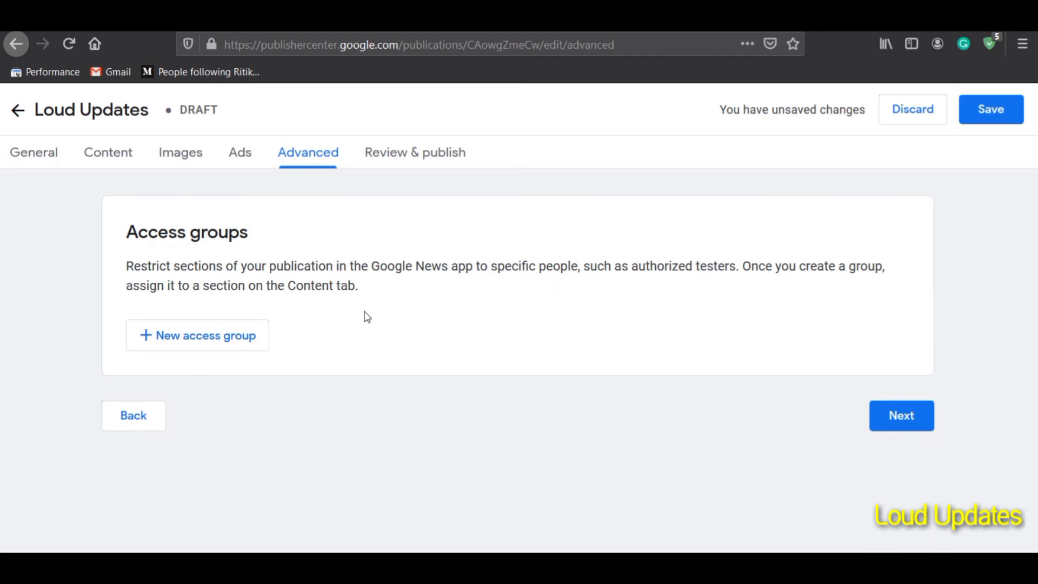
pyautogui.moveTo(268, 286); pyautogui.dragTo(443, 286)
pyautogui.click(201, 267)
pyautogui.click(209, 334)
pyautogui.click(596, 425)
# Step: Continue to the review stage and examine the Google News app publishing status and its listed issues
pyautogui.click(884, 414)
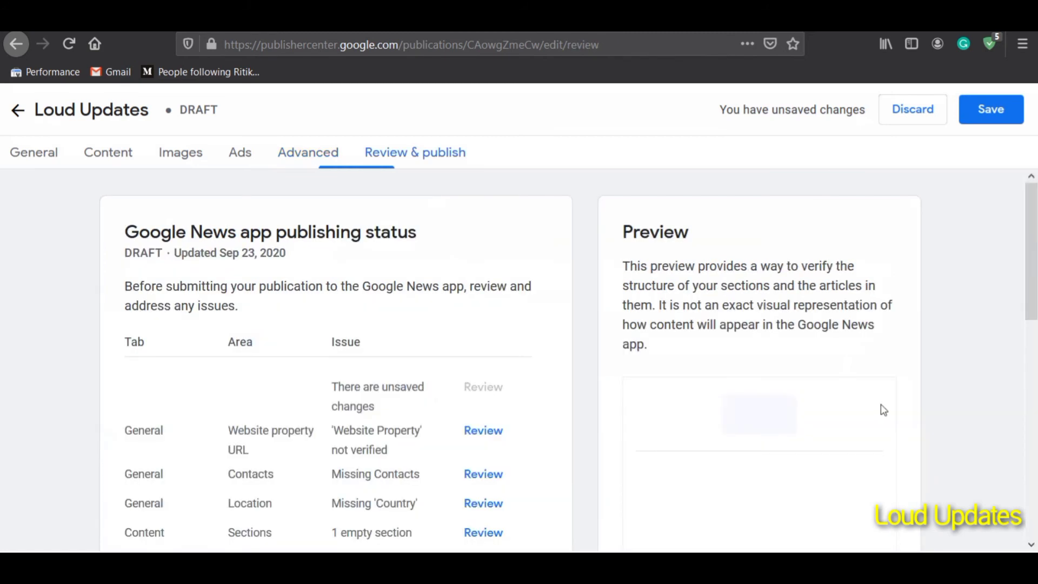
pyautogui.moveTo(127, 232); pyautogui.dragTo(342, 244)
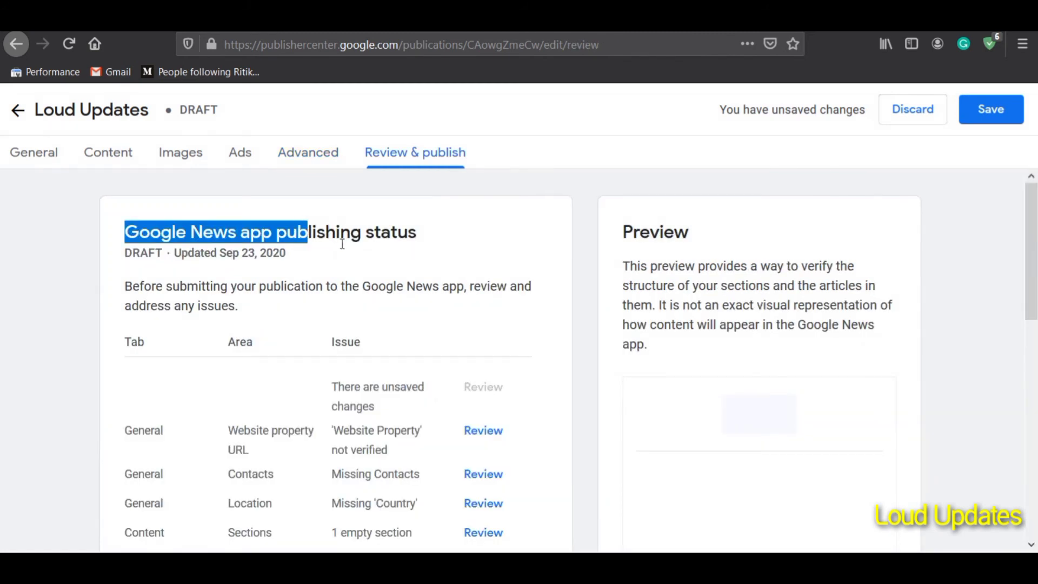
pyautogui.click(412, 250)
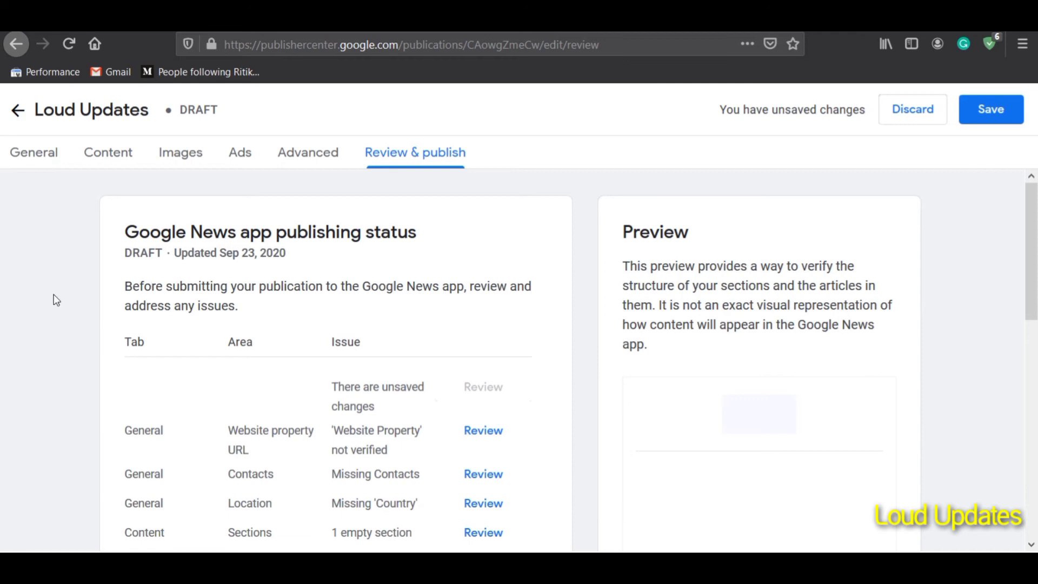
pyautogui.scroll(-3, 303, 306)
pyautogui.scroll(1, 346, 287)
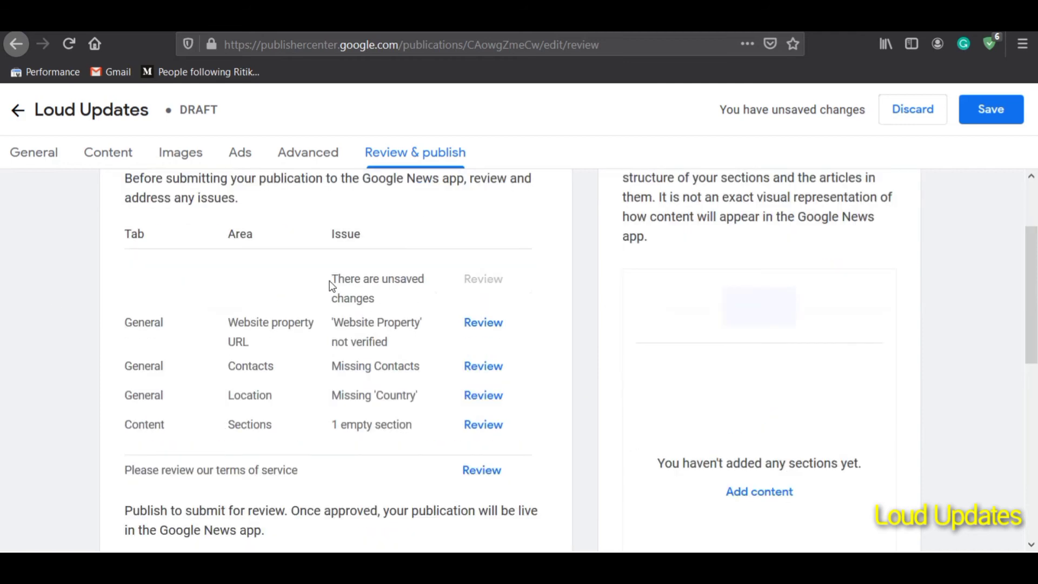
pyautogui.scroll(1, 332, 285)
pyautogui.moveTo(331, 301); pyautogui.dragTo(405, 304)
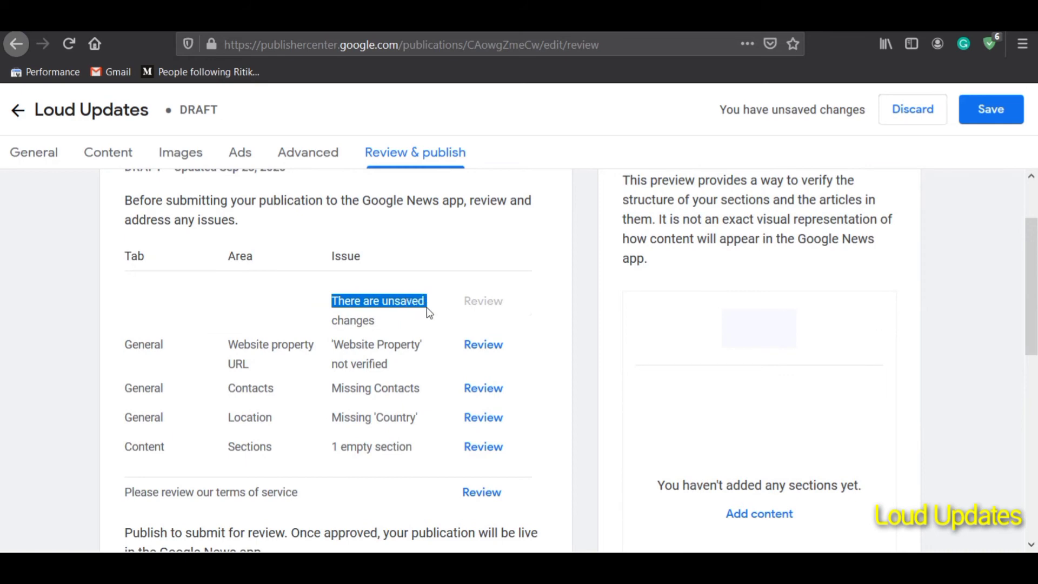
pyautogui.moveTo(333, 344); pyautogui.dragTo(391, 346)
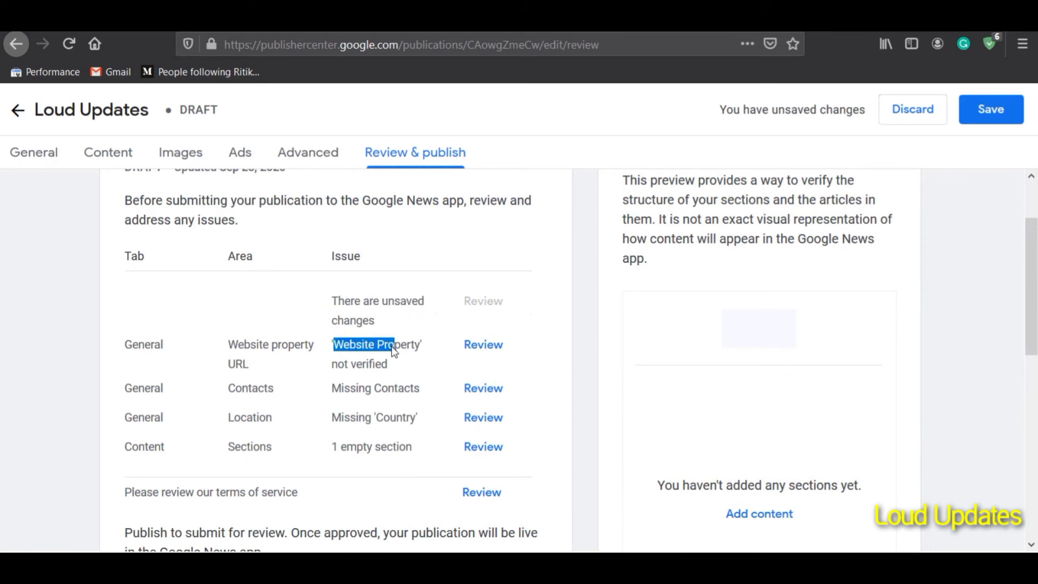
pyautogui.click(391, 346)
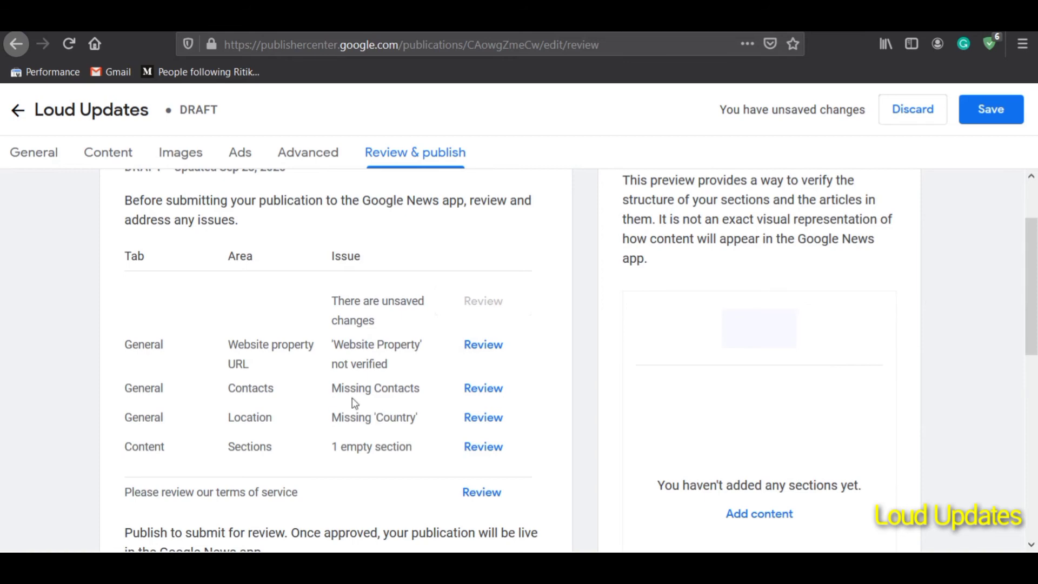
pyautogui.moveTo(132, 446); pyautogui.dragTo(252, 447)
# Step: Examine the terms of service, publishing and publication testing information on the review page
pyautogui.scroll(-3, 413, 457)
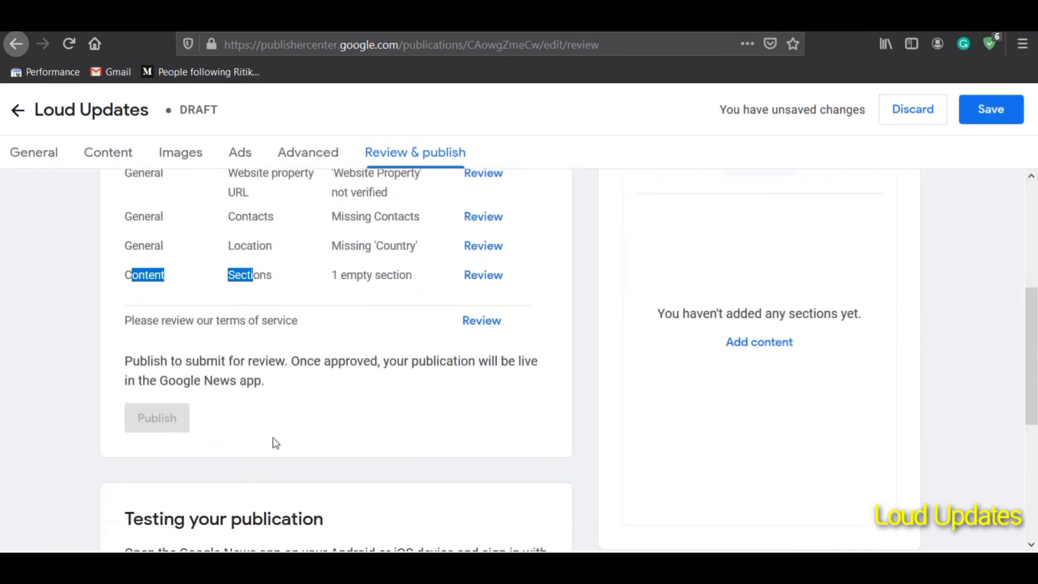
pyautogui.click(239, 355)
pyautogui.scroll(-3, 453, 389)
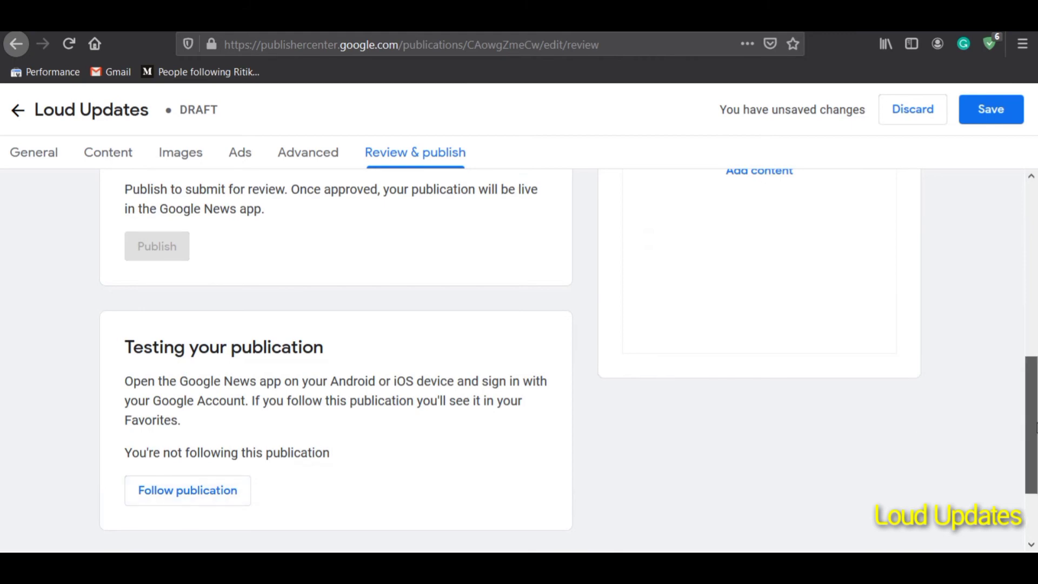
pyautogui.moveTo(1034, 428); pyautogui.dragTo(990, 153)
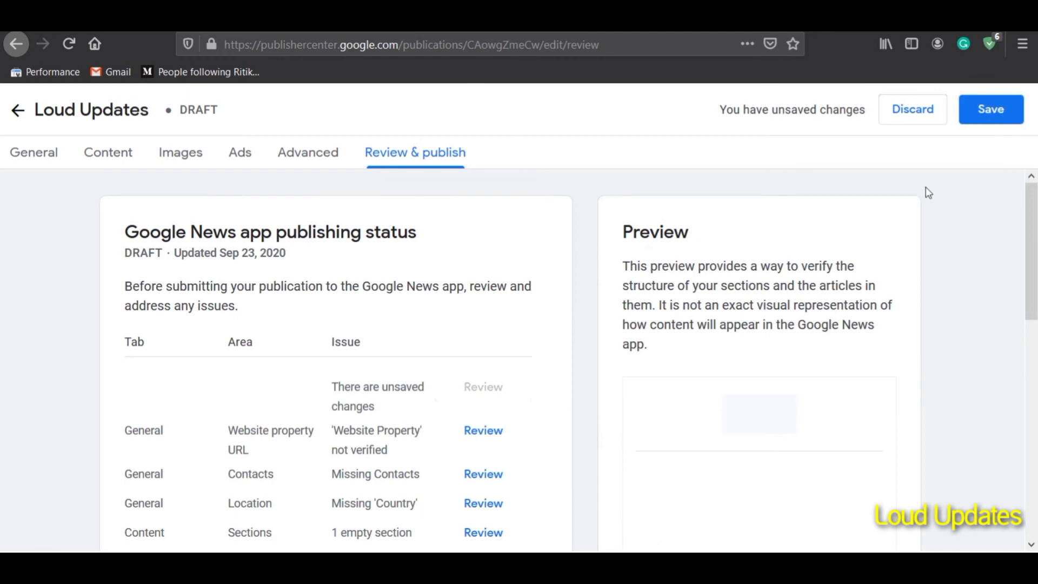
pyautogui.scroll(-5, 929, 193)
# Step: Discard the unsaved changes to Loud Updates and return to the list of publications
pyautogui.click(919, 110)
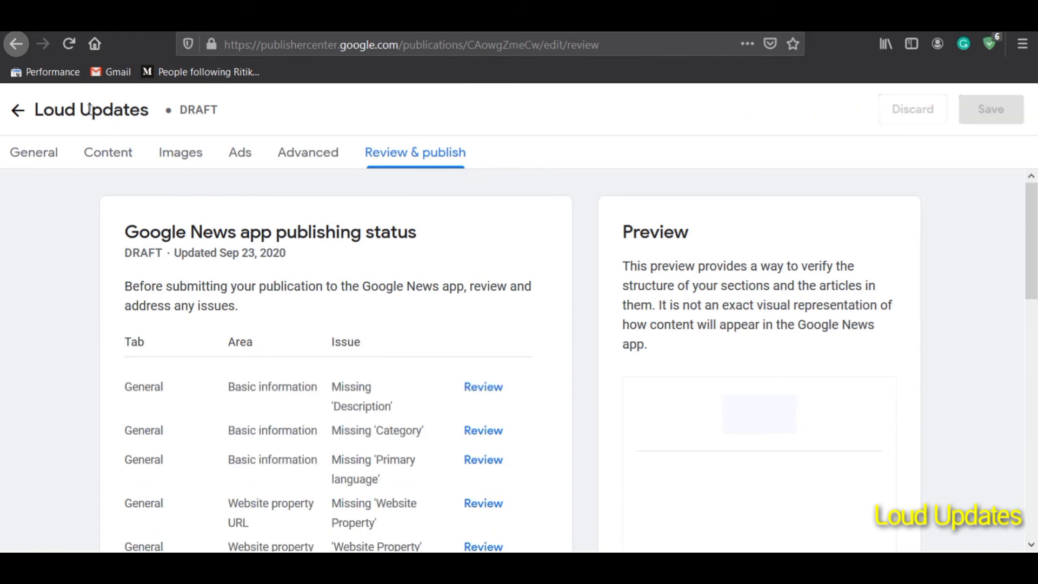
pyautogui.click(19, 111)
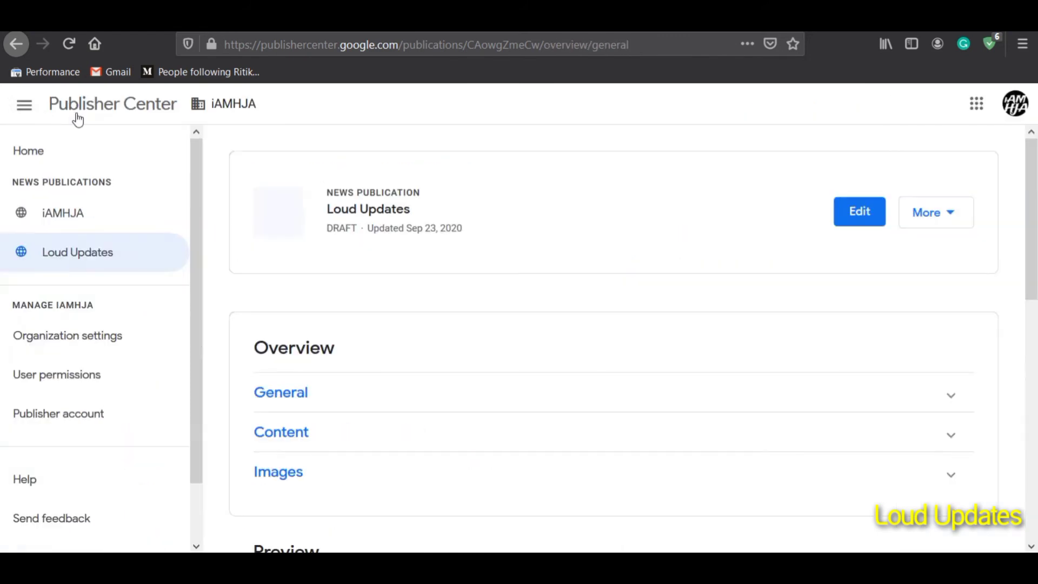
pyautogui.click(78, 118)
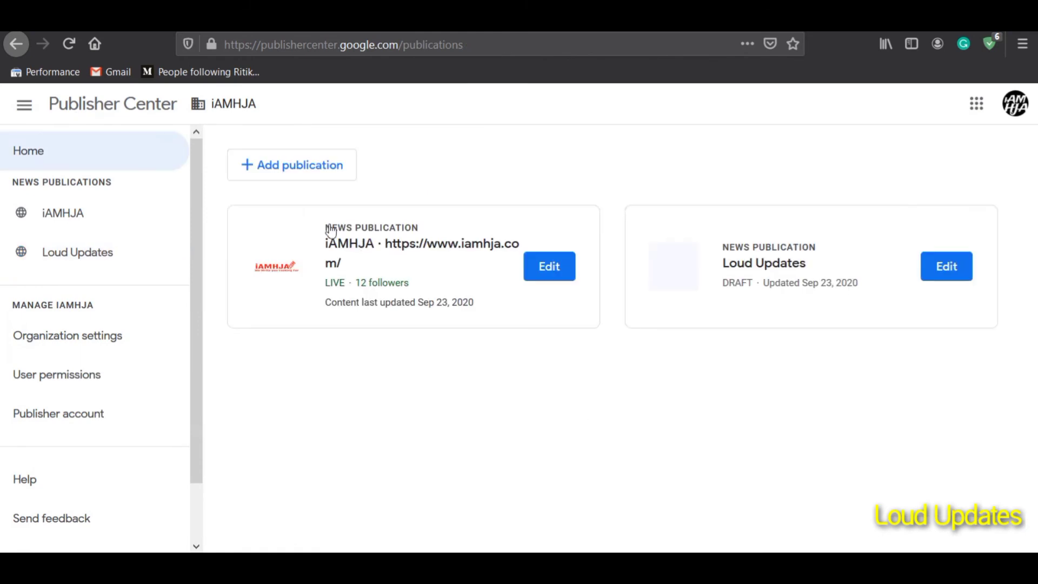
# Step: View the overview of the live iAMHJA publication and return to the list of publications
pyautogui.moveTo(331, 232); pyautogui.dragTo(424, 285)
pyautogui.click(424, 285)
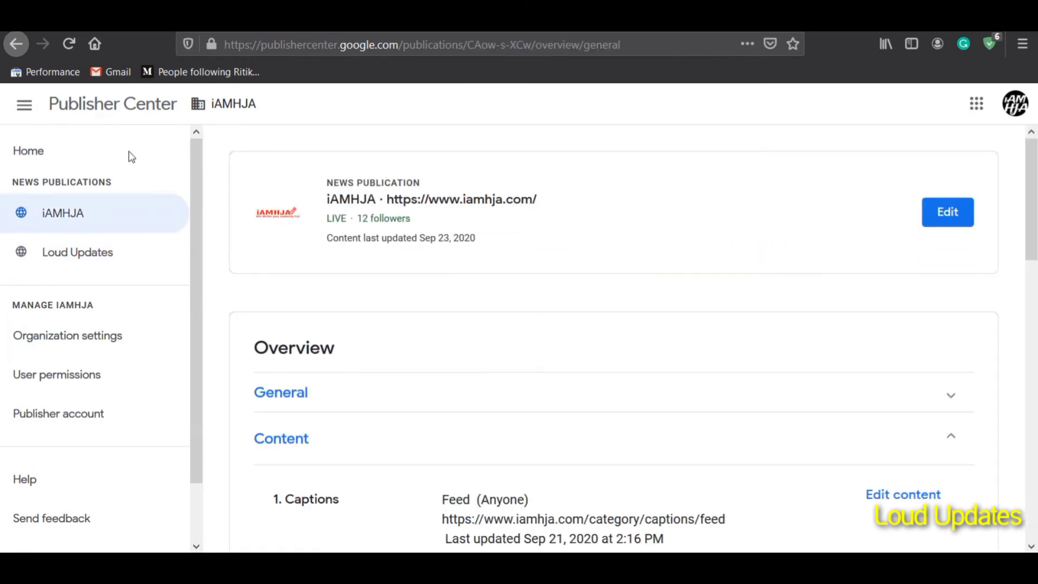
pyautogui.click(131, 157)
# Step: Delete the Loud Updates draft publication from its overview, acknowledging the permanent removal
pyautogui.click(960, 266)
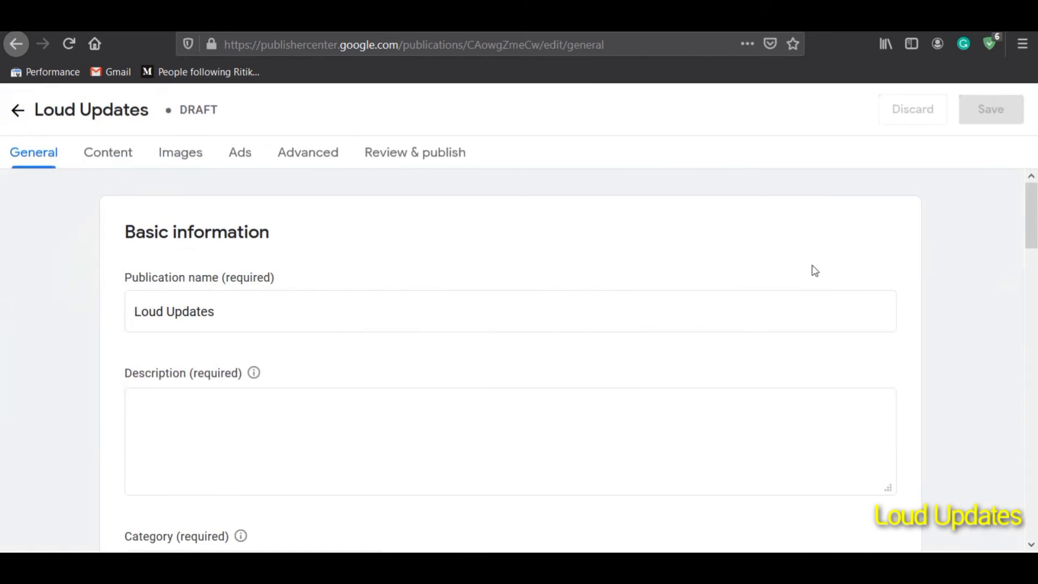
pyautogui.click(4, 113)
pyautogui.click(929, 213)
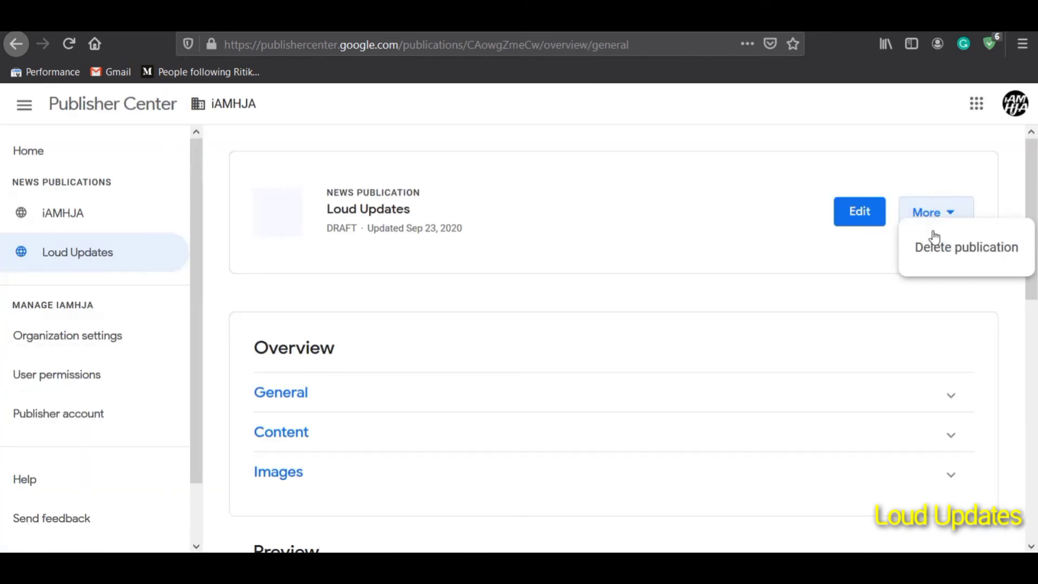
pyautogui.click(939, 246)
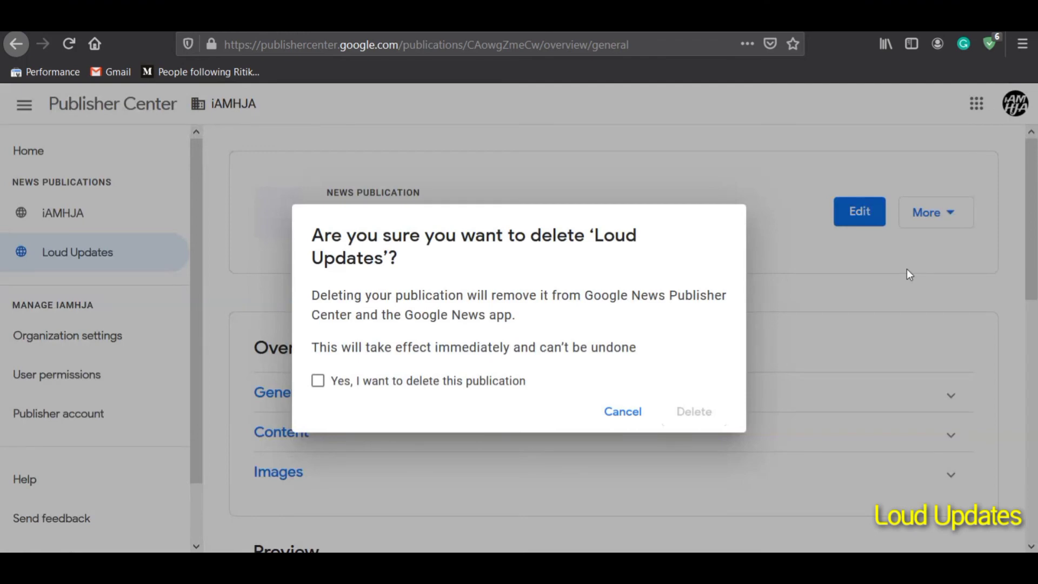
pyautogui.click(371, 390)
pyautogui.click(703, 411)
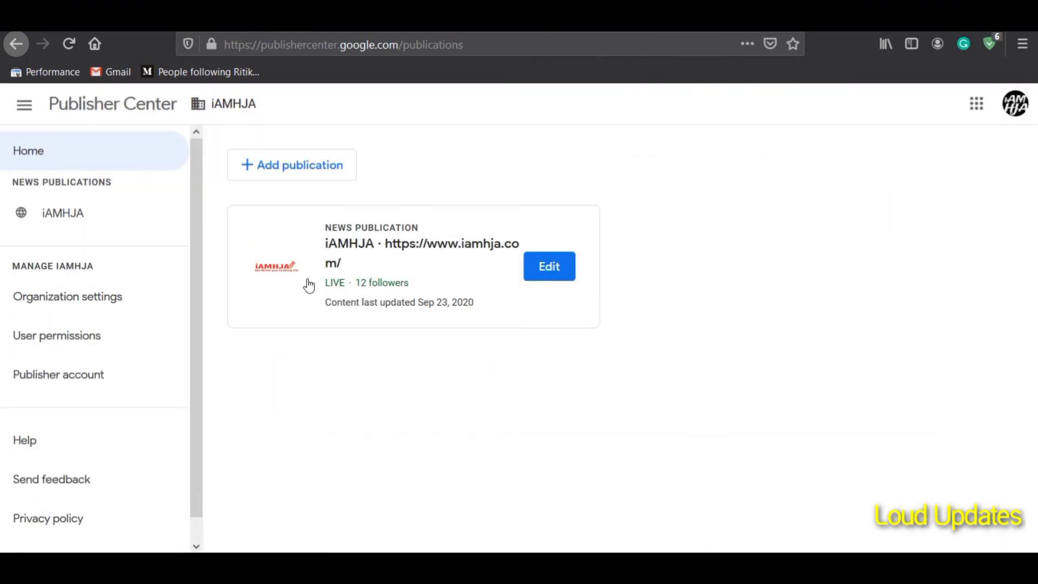
# Step: Open the live iAMHJA publication from its overview for editing
pyautogui.moveTo(325, 226); pyautogui.dragTo(397, 220)
pyautogui.moveTo(332, 239); pyautogui.dragTo(403, 240)
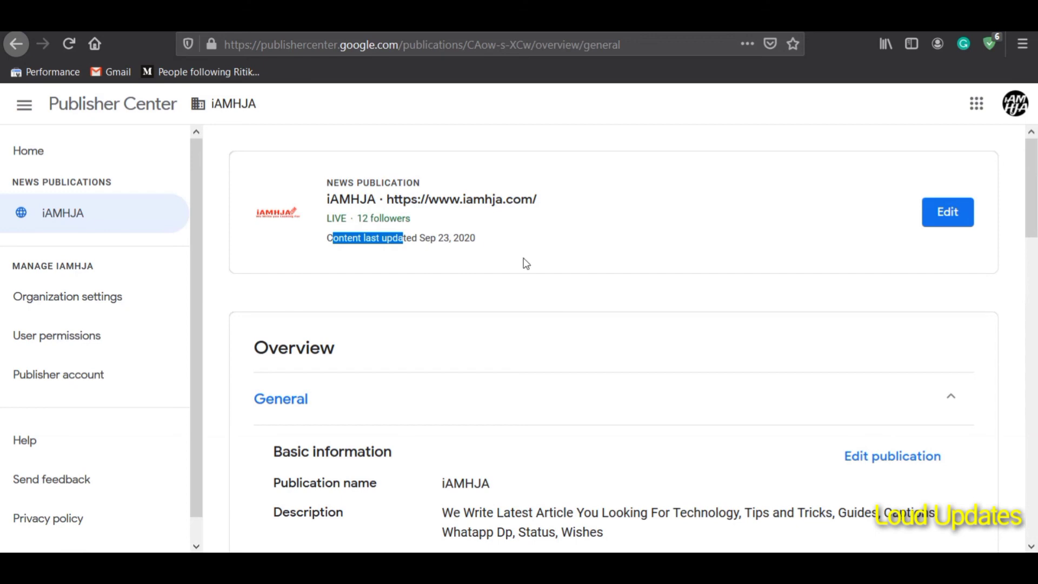
pyautogui.scroll(-3, 781, 406)
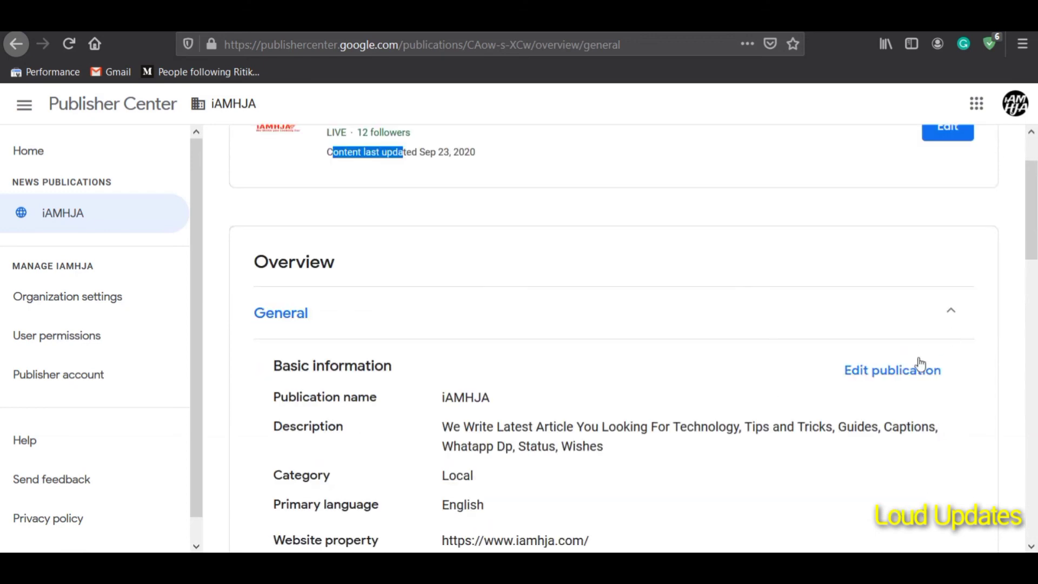
pyautogui.click(919, 372)
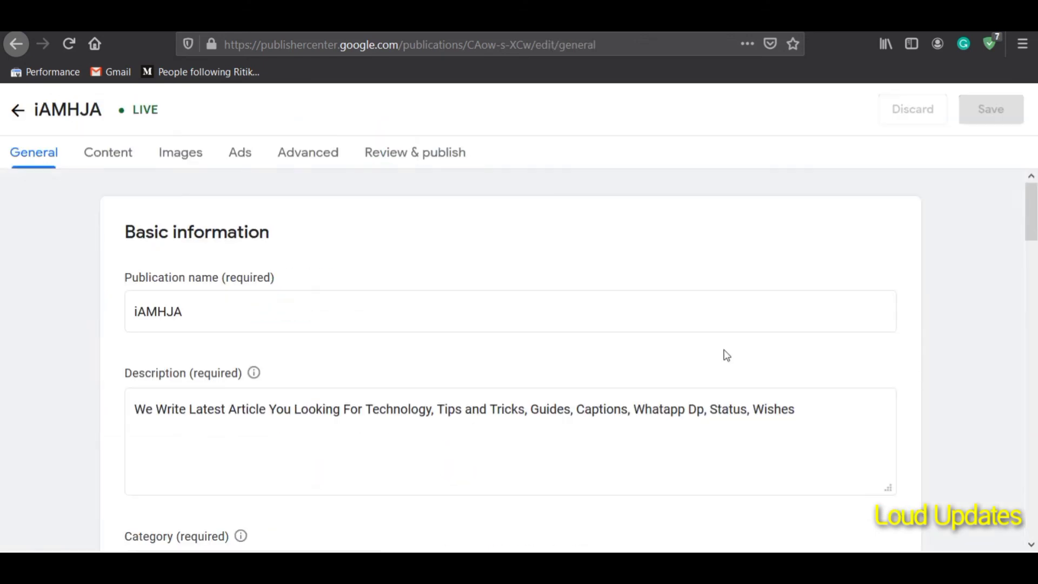
pyautogui.moveTo(1032, 211); pyautogui.dragTo(1036, 153)
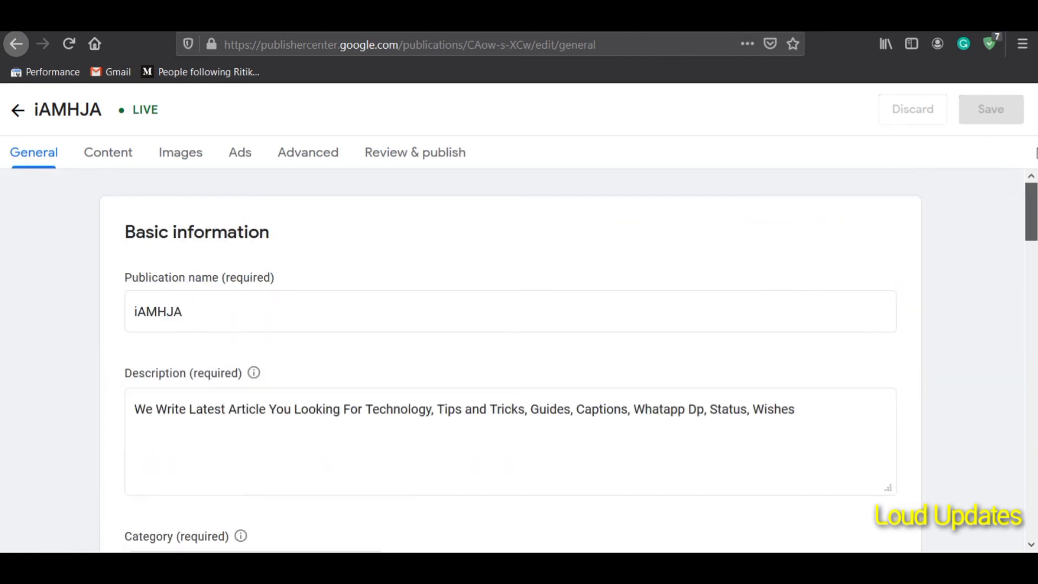
# Step: Remove the topic list from "Technology" through "Wishes" in the iAMHJA publication description
pyautogui.click(373, 408)
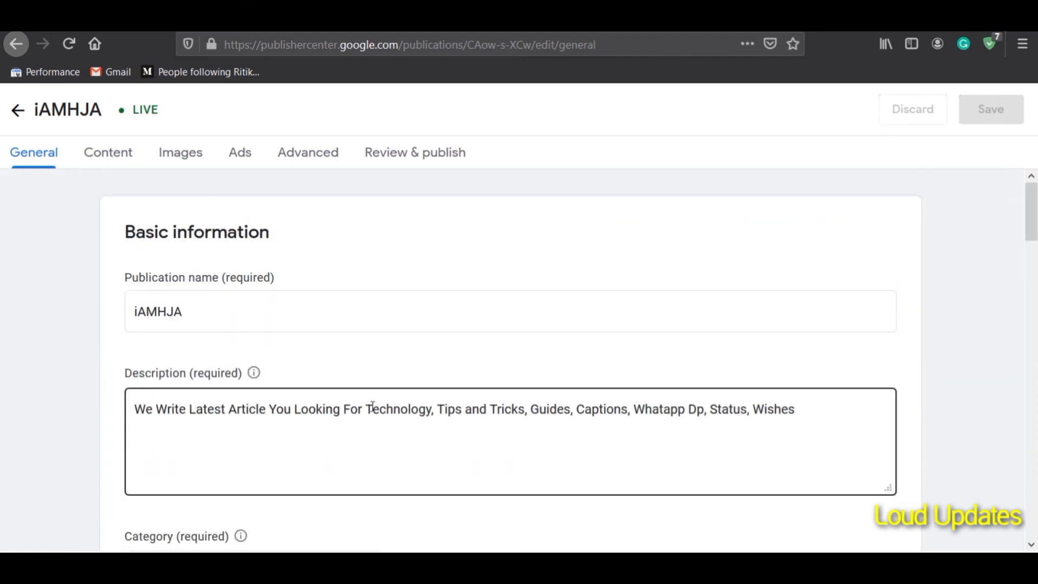
pyautogui.moveTo(362, 409); pyautogui.dragTo(839, 408)
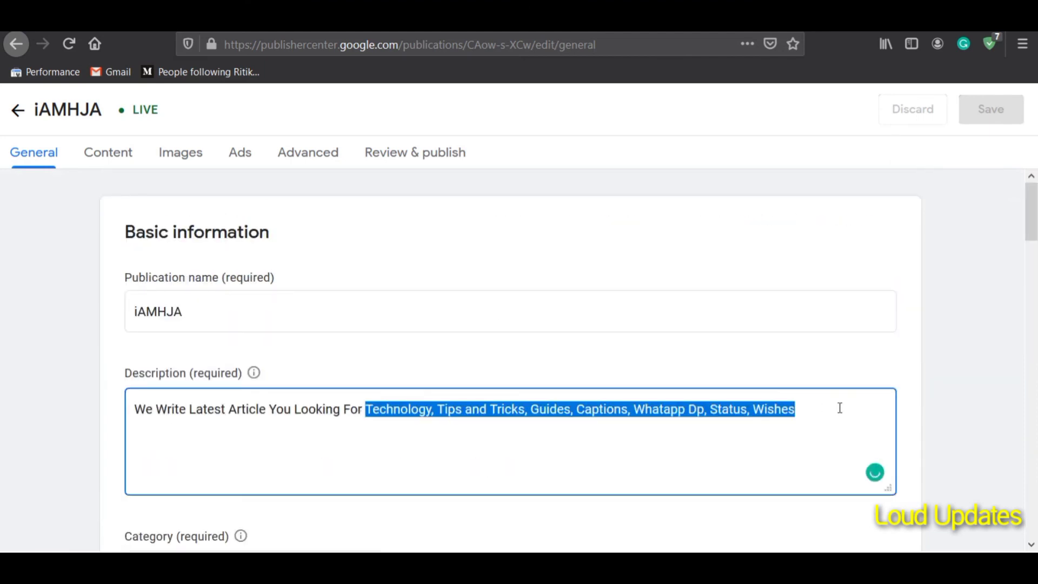
pyautogui.press('BackSpace')
# Step: Examine the website property, distribution and tracking settings, along with the iAMHJA video stories in Google News
pyautogui.scroll(-10, 1035, 331)
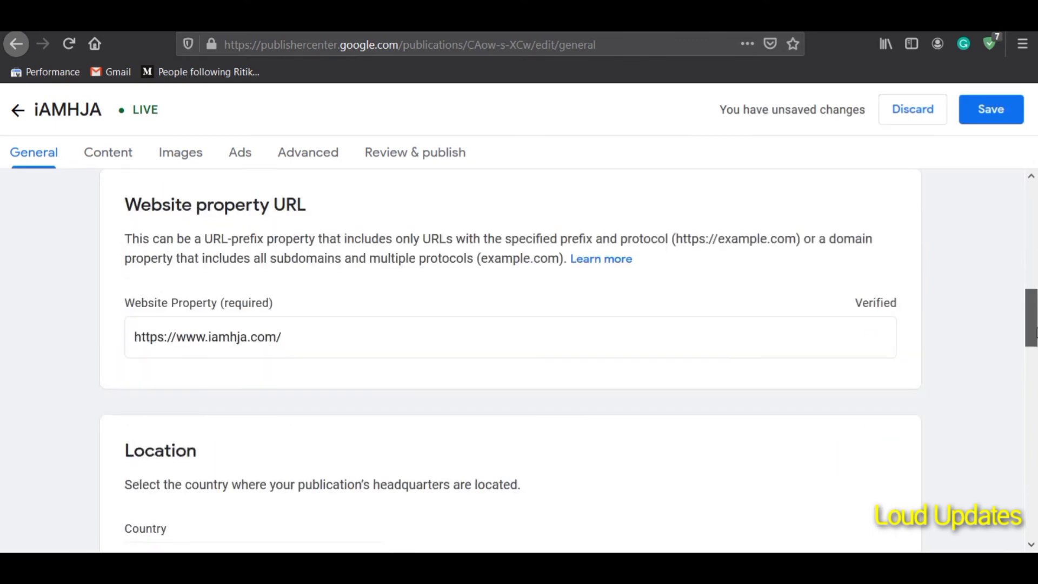
pyautogui.scroll(-10, 1036, 331)
pyautogui.moveTo(1035, 384); pyautogui.dragTo(1036, 463)
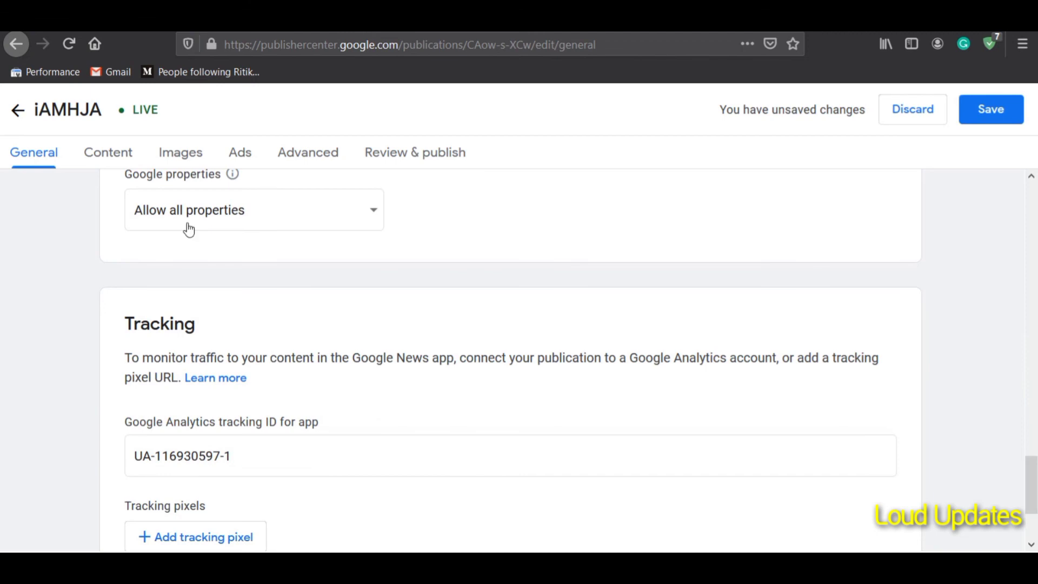
pyautogui.scroll(-2, 130, 398)
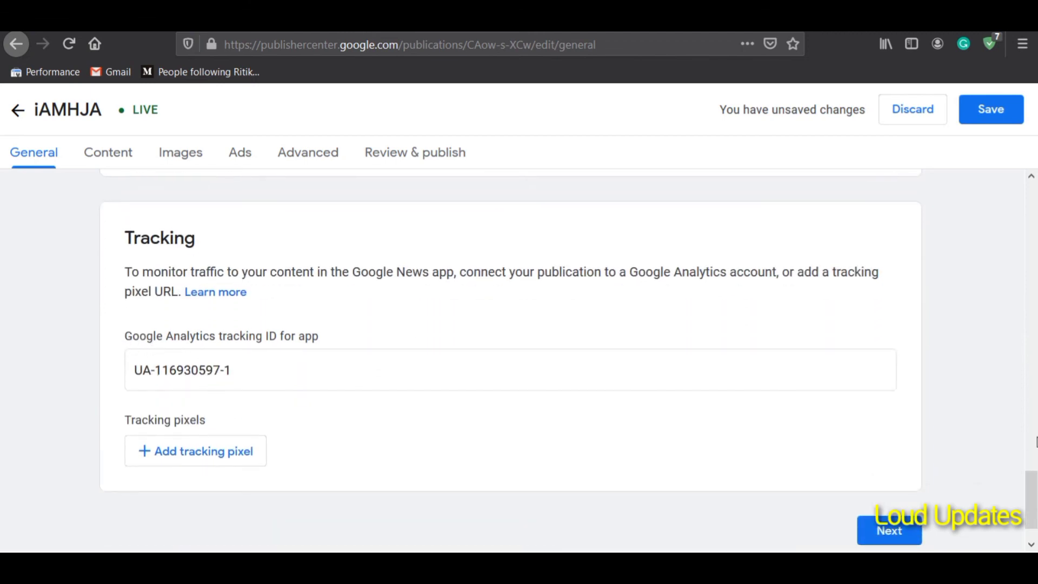
pyautogui.scroll(6, 1036, 443)
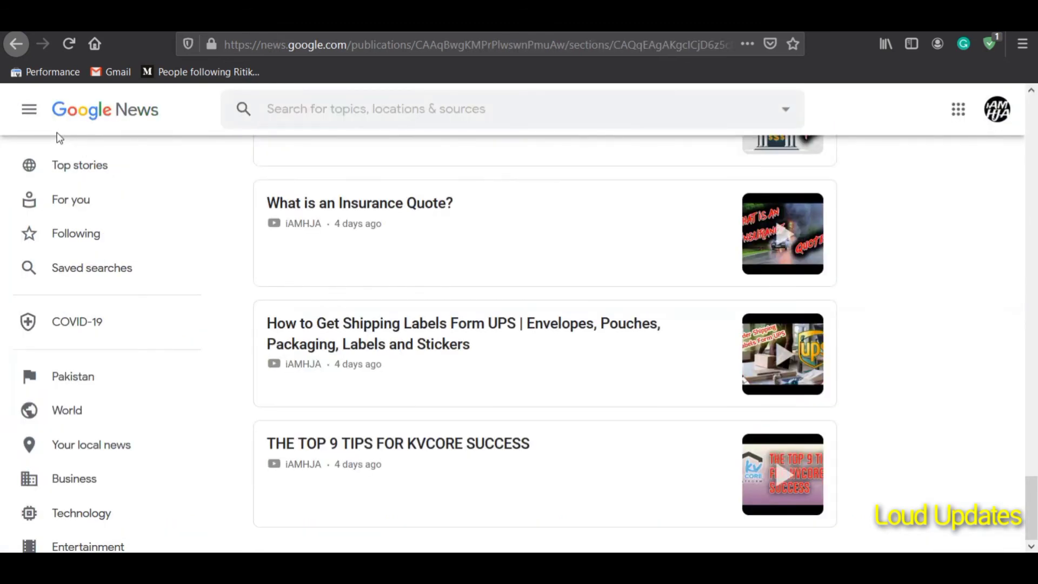
pyautogui.scroll(-5, 420, 300)
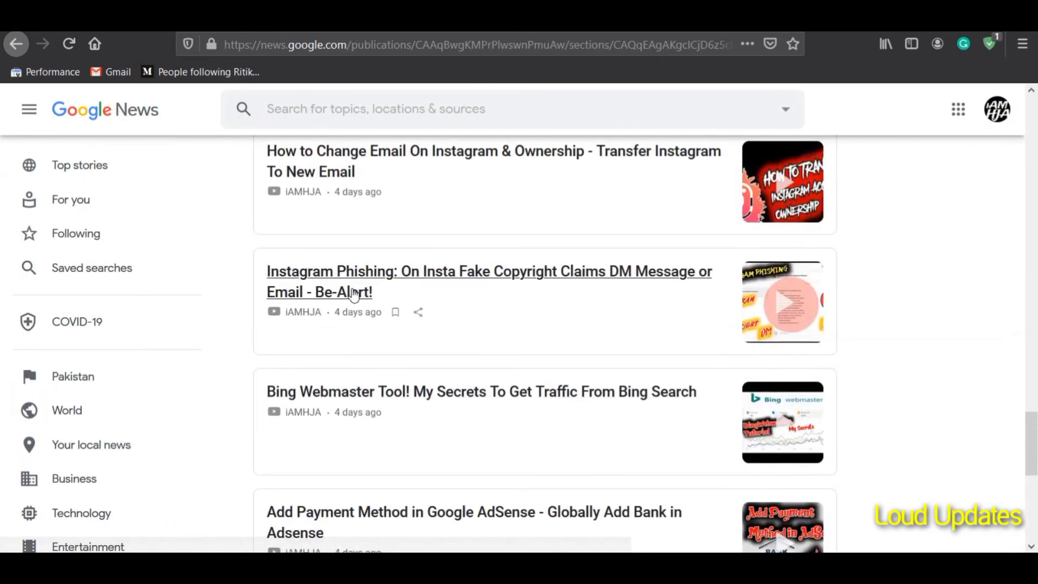
pyautogui.scroll(10, 354, 295)
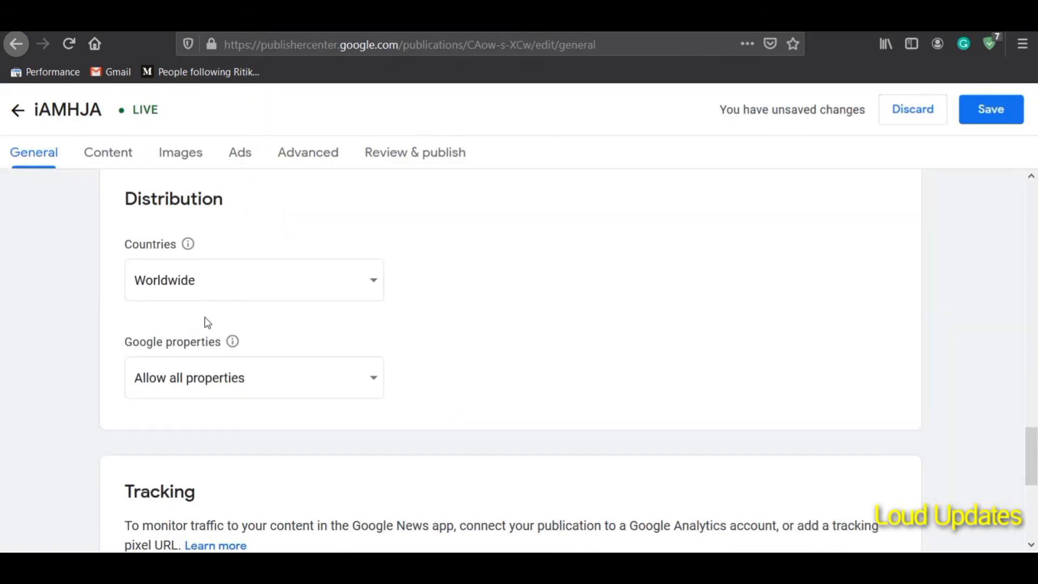
pyautogui.scroll(-5, 204, 322)
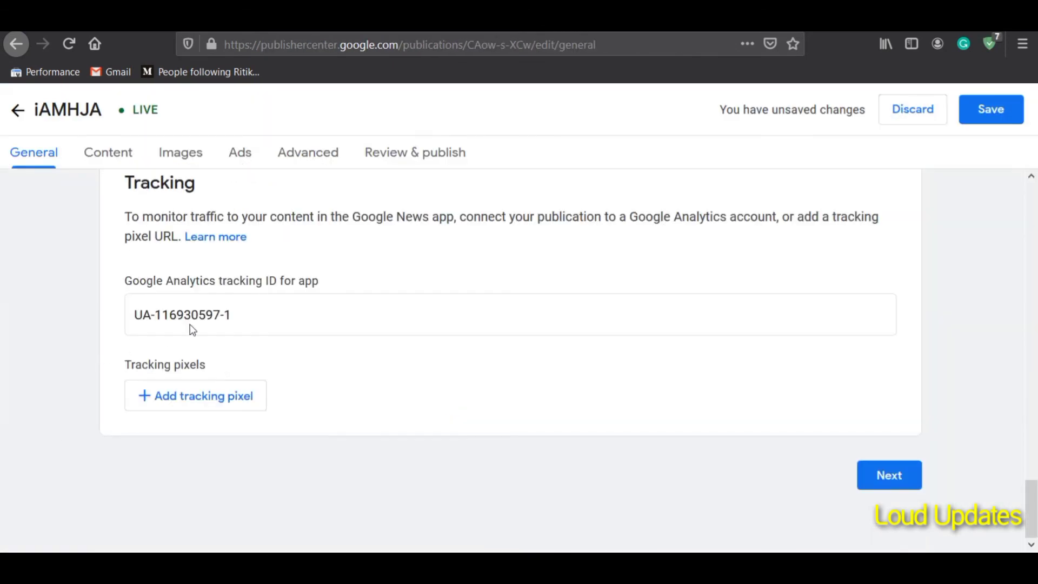
# Step: Examine the feed URLs of the Captions and Apps sections in the publication's content settings
pyautogui.click(108, 152)
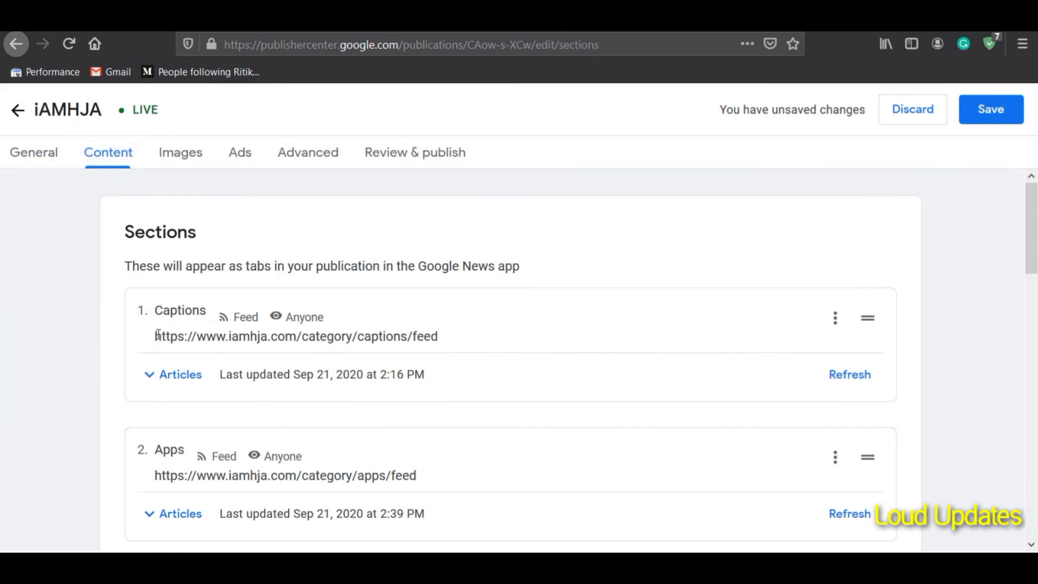
pyautogui.moveTo(155, 336)
pyautogui.mouseDown()
pyautogui.moveTo(475, 344)
pyautogui.moveTo(162, 337)
pyautogui.mouseUp()
pyautogui.click(489, 338)
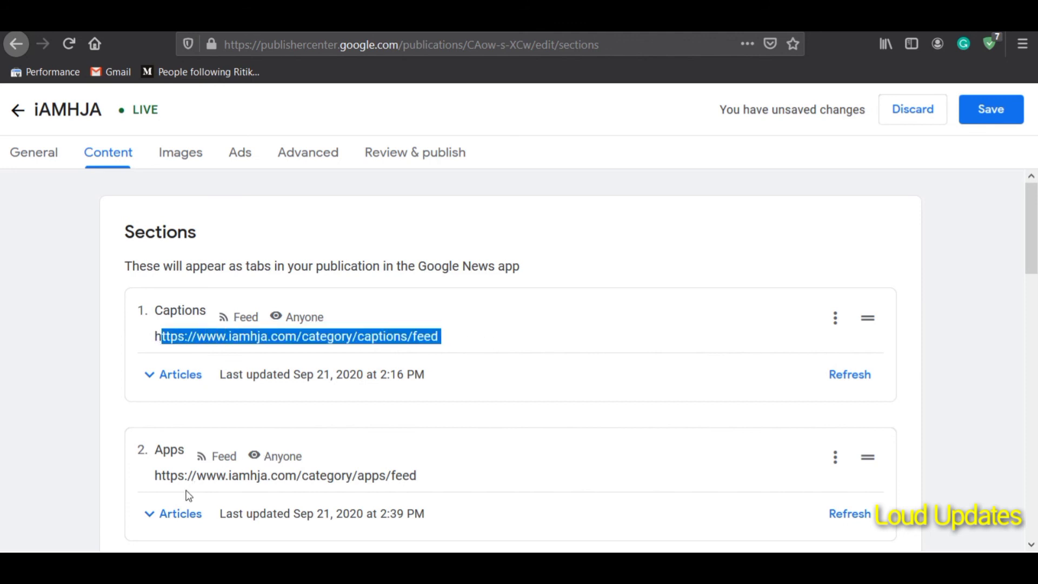
pyautogui.moveTo(156, 476); pyautogui.dragTo(440, 476)
pyautogui.click(346, 477)
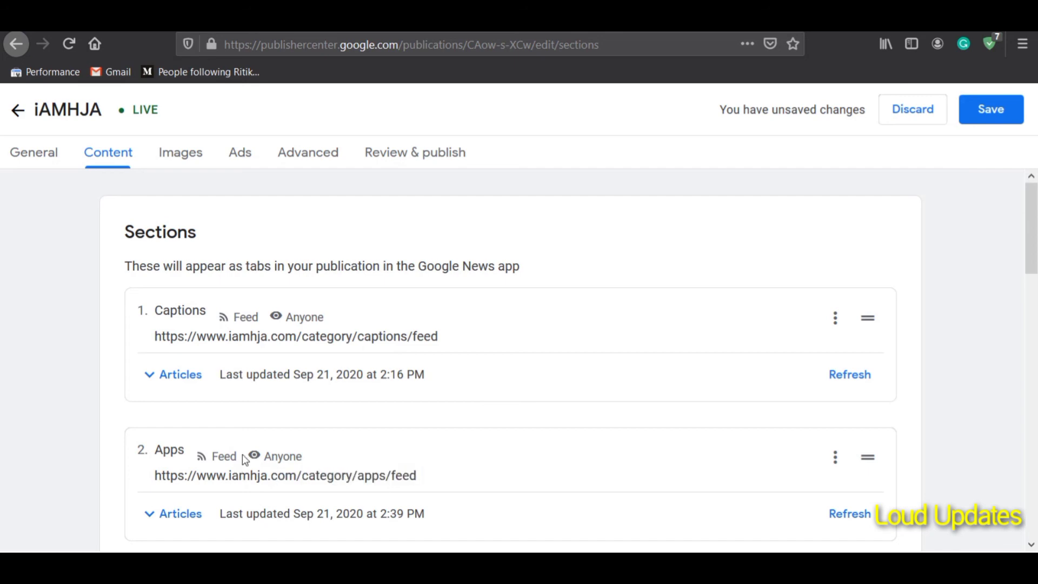
# Step: Examine the News section's feed URL and the Loud Updates section's YouTube channel URL
pyautogui.scroll(-5, 292, 427)
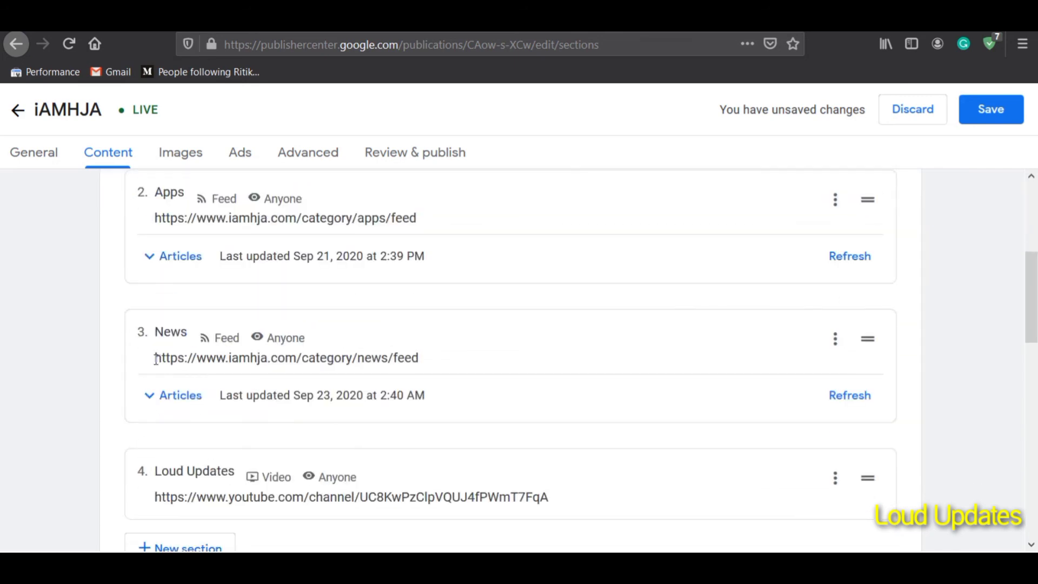
pyautogui.moveTo(154, 357); pyautogui.dragTo(371, 360)
pyautogui.moveTo(436, 366); pyautogui.dragTo(301, 359)
pyautogui.click(266, 450)
pyautogui.scroll(-3, 266, 449)
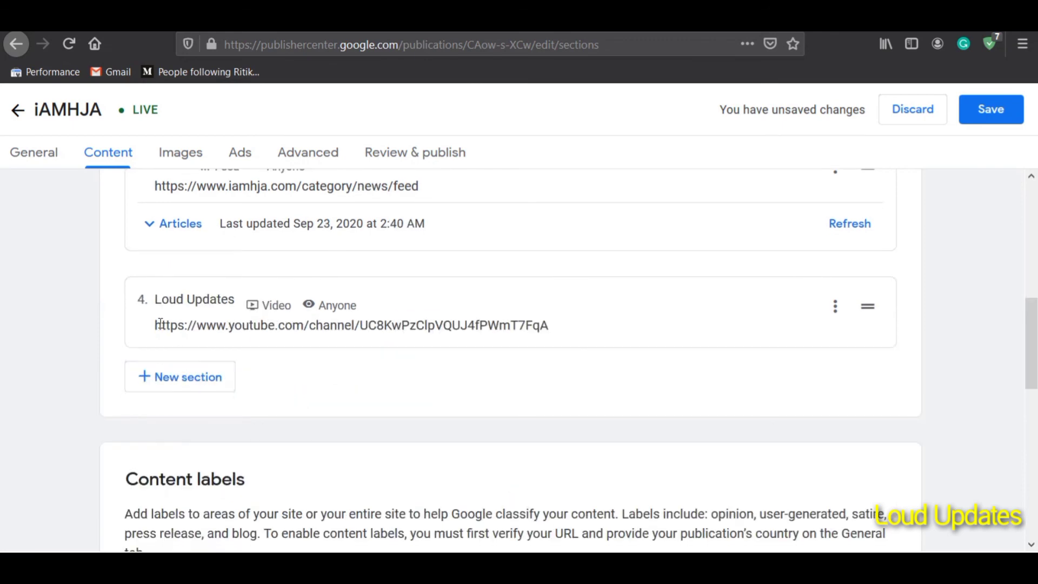
pyautogui.moveTo(162, 325); pyautogui.dragTo(547, 327)
pyautogui.click(923, 330)
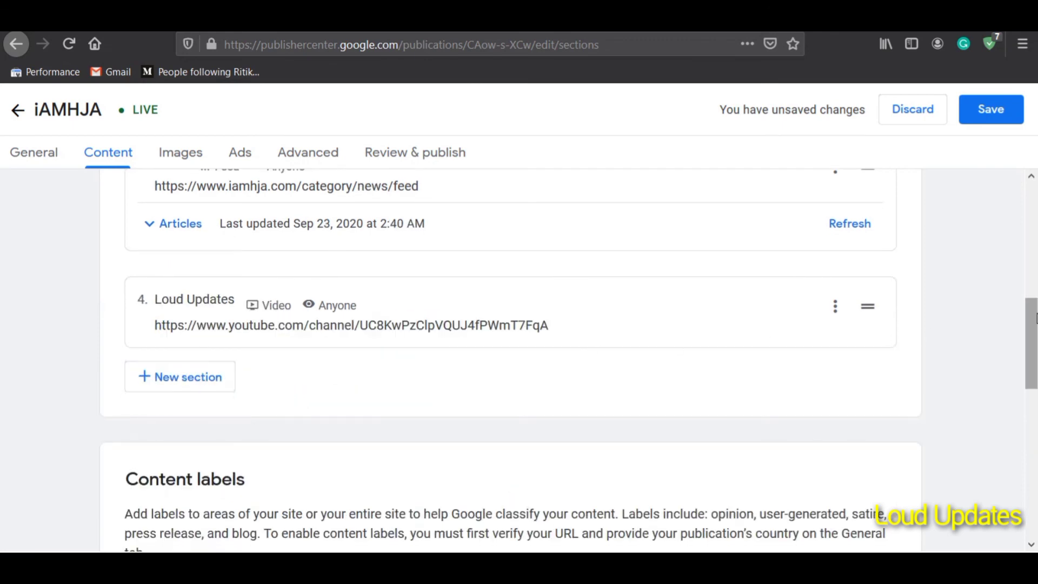
# Step: Recheck the structure of the Apps feed URL and examine the content labels and URL ownership verification
pyautogui.moveTo(1033, 317); pyautogui.dragTo(1036, 270)
pyautogui.scroll(1, 263, 323)
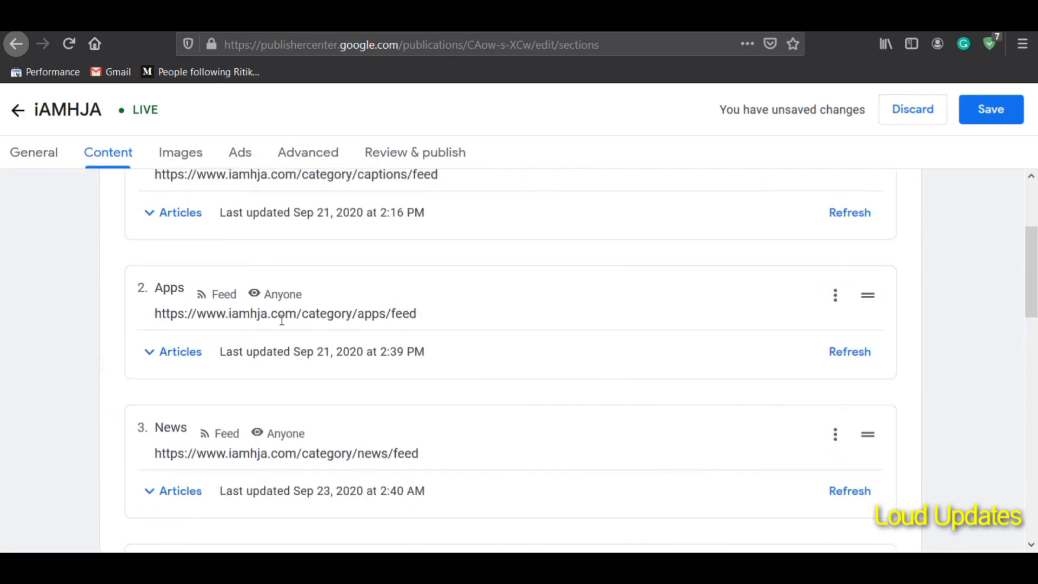
pyautogui.moveTo(296, 314); pyautogui.dragTo(155, 286)
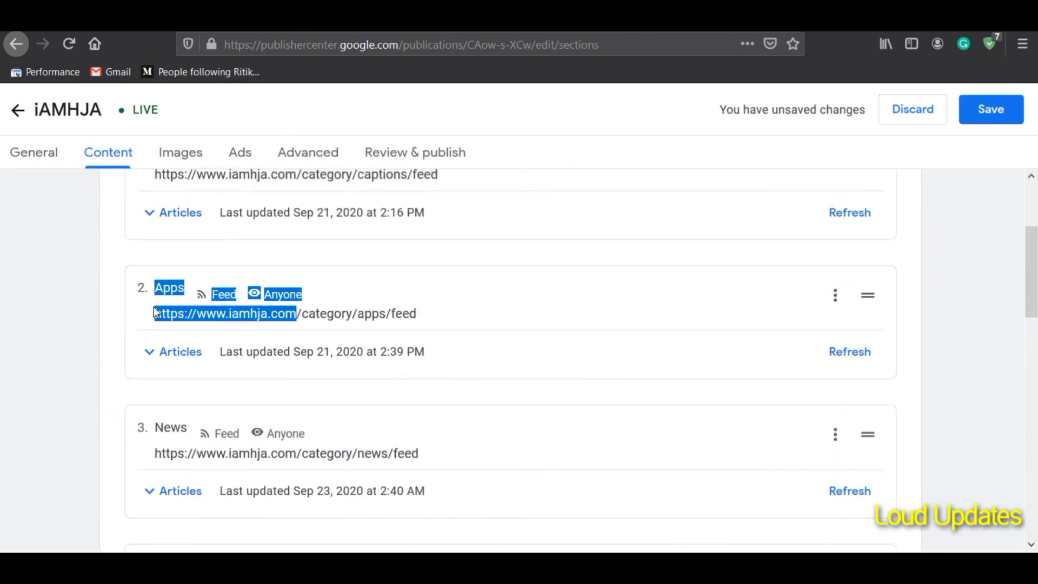
pyautogui.click(367, 311)
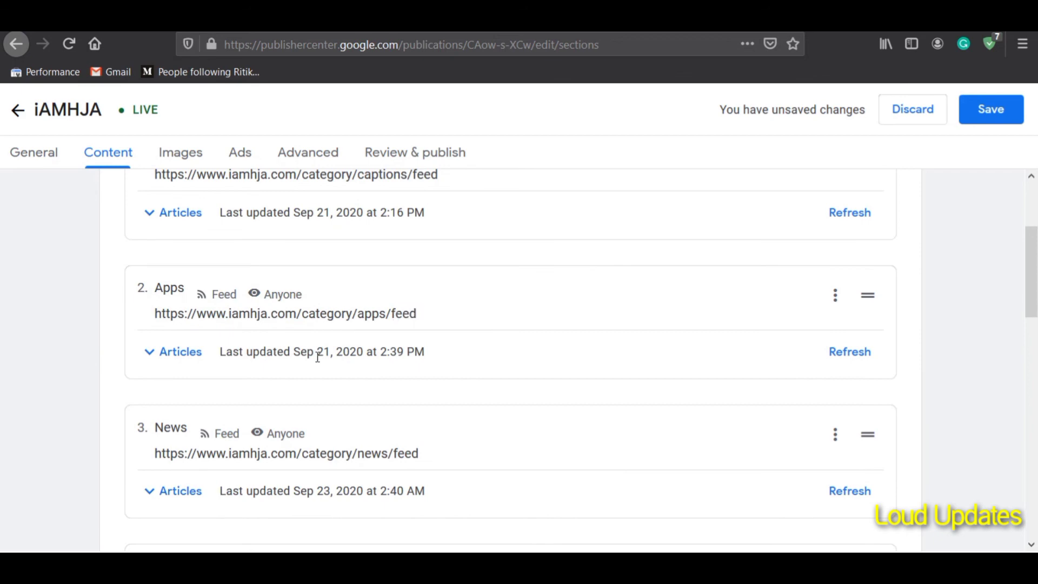
pyautogui.scroll(3, 318, 357)
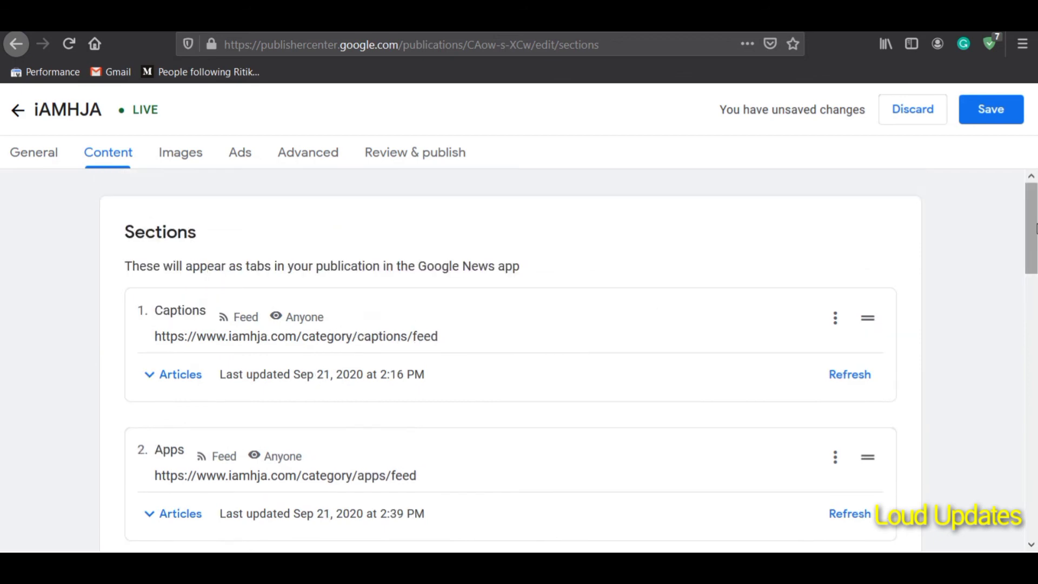
pyautogui.scroll(-10, 662, 303)
pyautogui.scroll(-4, 353, 397)
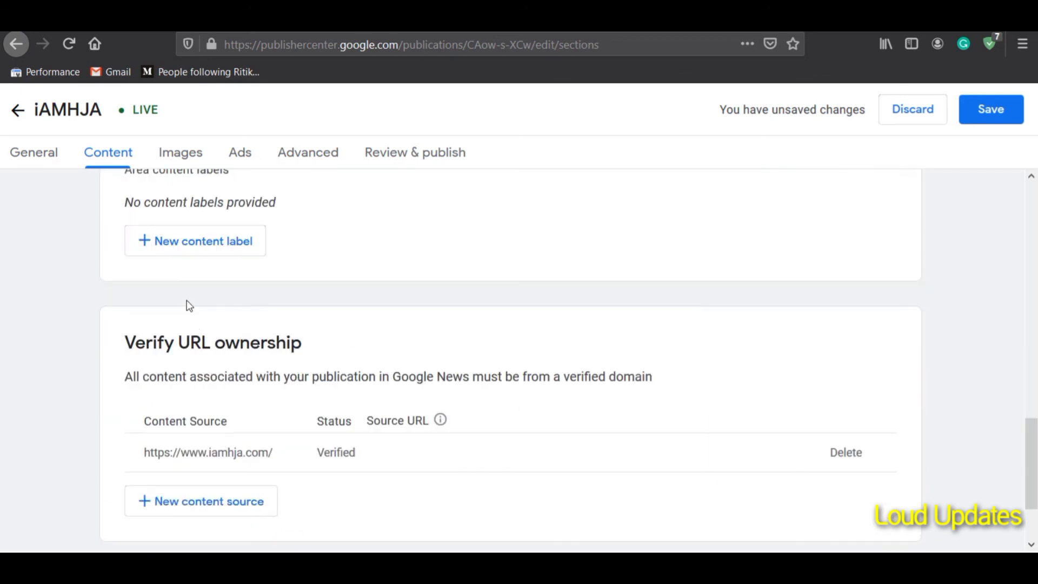
# Step: Review the publication's logo images, ad earnings account and Google-managed ads settings
pyautogui.click(181, 157)
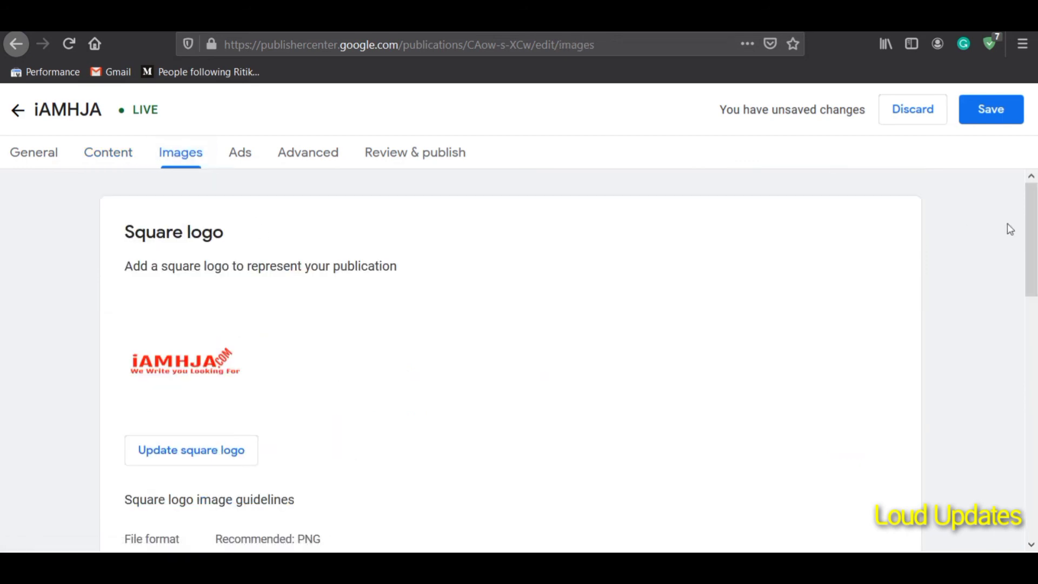
pyautogui.scroll(-8, 1007, 222)
pyautogui.click(242, 147)
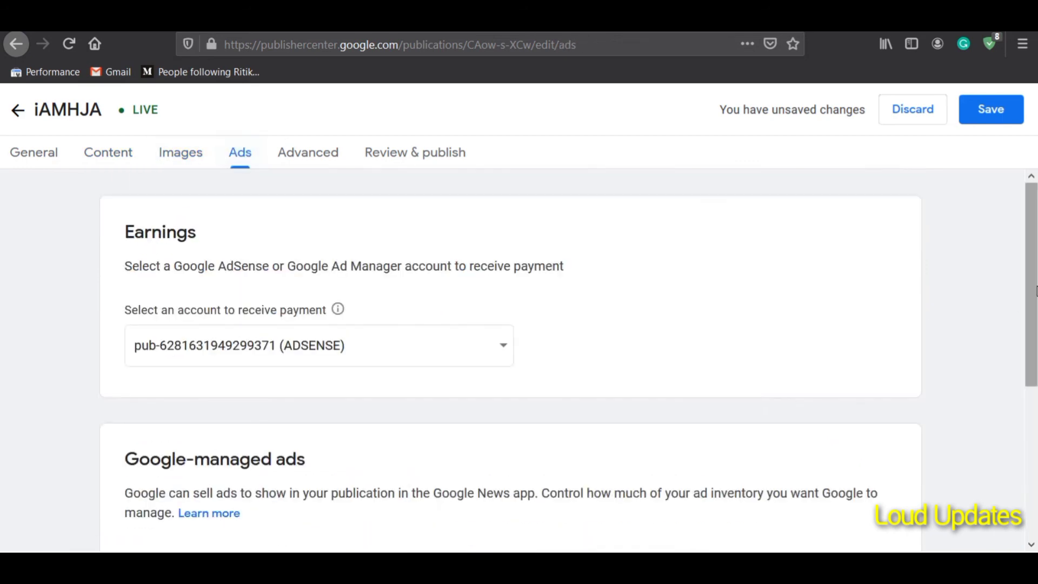
pyautogui.scroll(-4, 1035, 482)
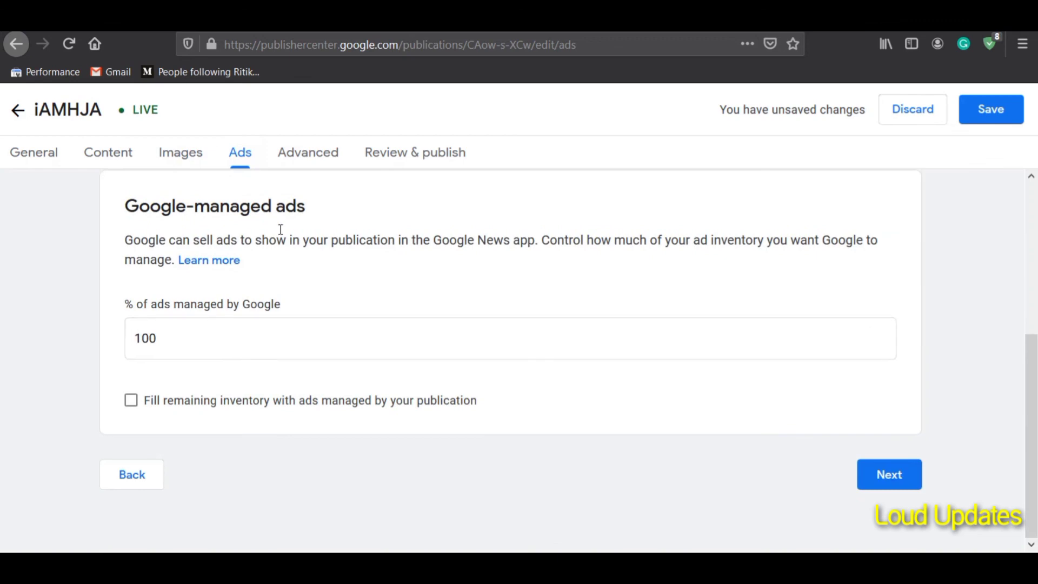
# Step: Examine the article styles CSS and its article preview in the advanced settings
pyautogui.click(299, 163)
pyautogui.scroll(-5, 351, 358)
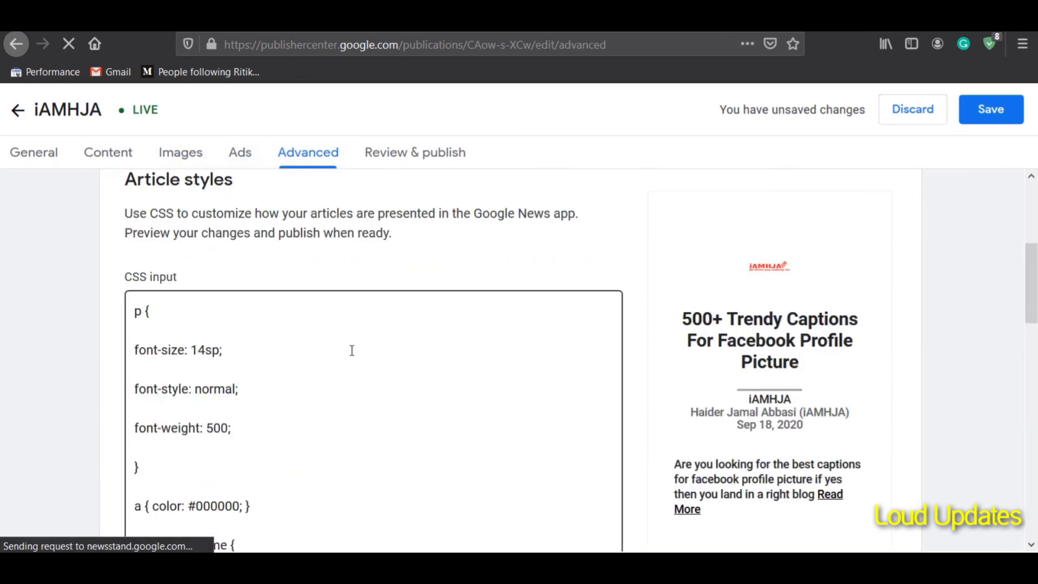
pyautogui.scroll(-3, 438, 399)
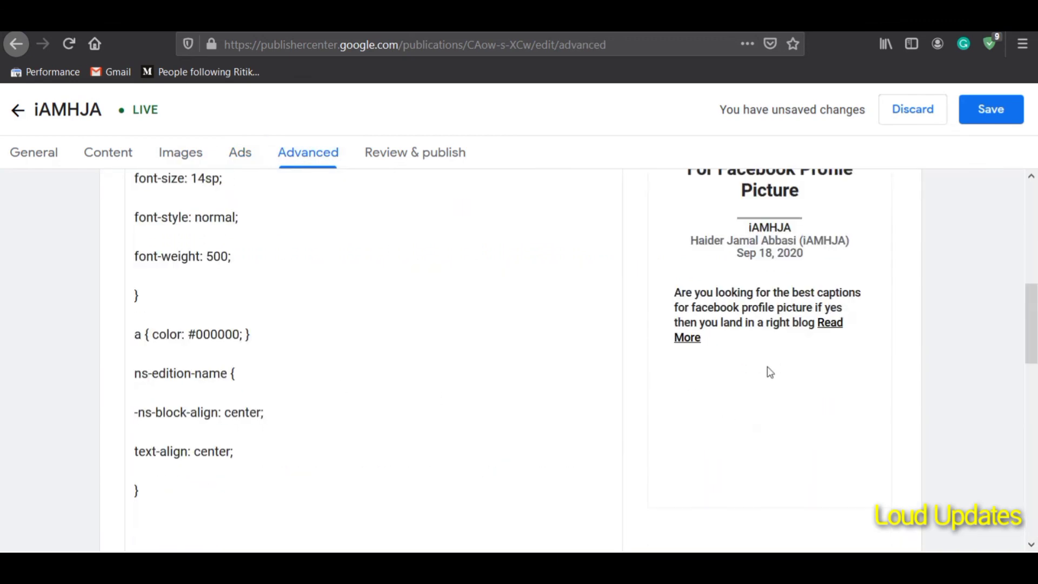
pyautogui.scroll(4, 178, 386)
pyautogui.scroll(1, 177, 386)
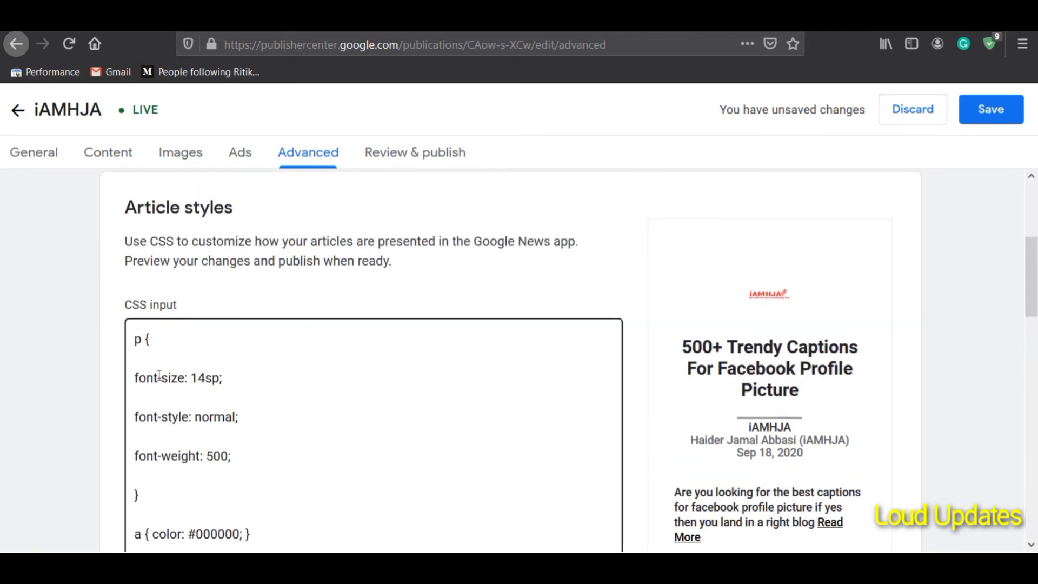
pyautogui.moveTo(122, 211); pyautogui.dragTo(238, 209)
pyautogui.click(226, 278)
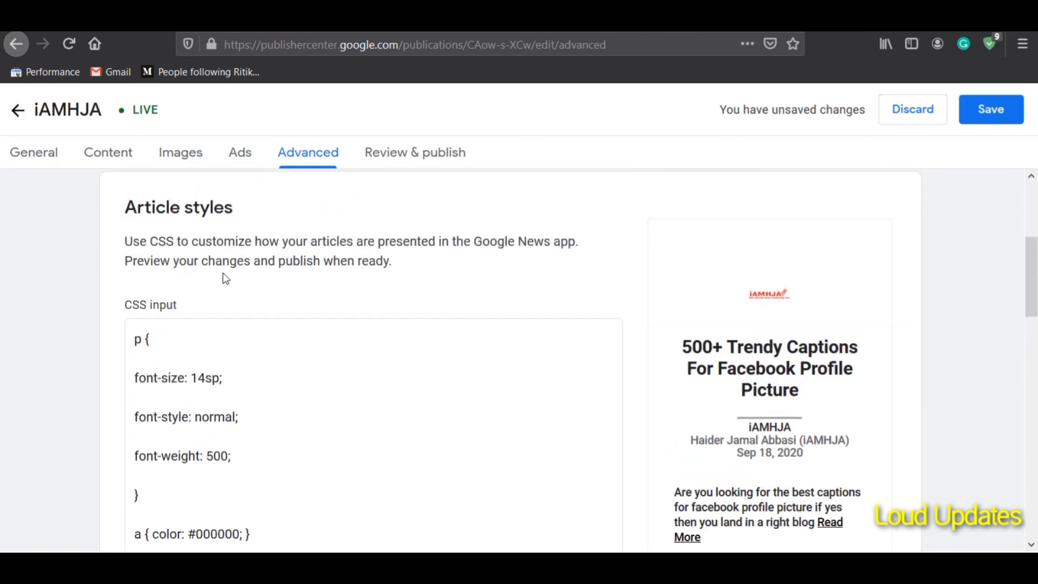
pyautogui.scroll(-3, 218, 304)
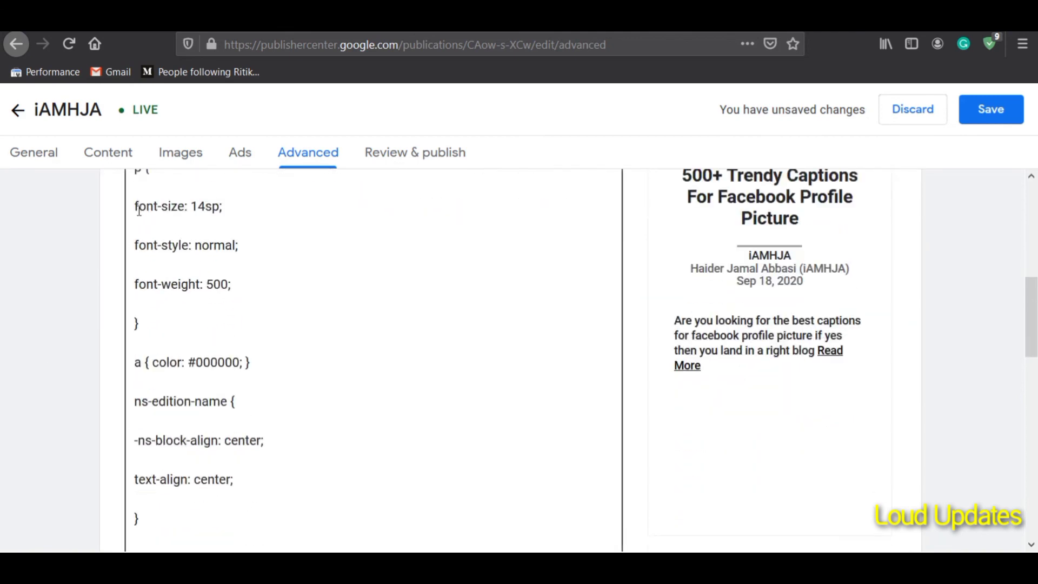
# Step: Inspect the font size, font weight, link color and edition name rules in the CSS, and the syntax check
pyautogui.click(196, 206)
pyautogui.moveTo(192, 206); pyautogui.dragTo(206, 207)
pyautogui.click(207, 208)
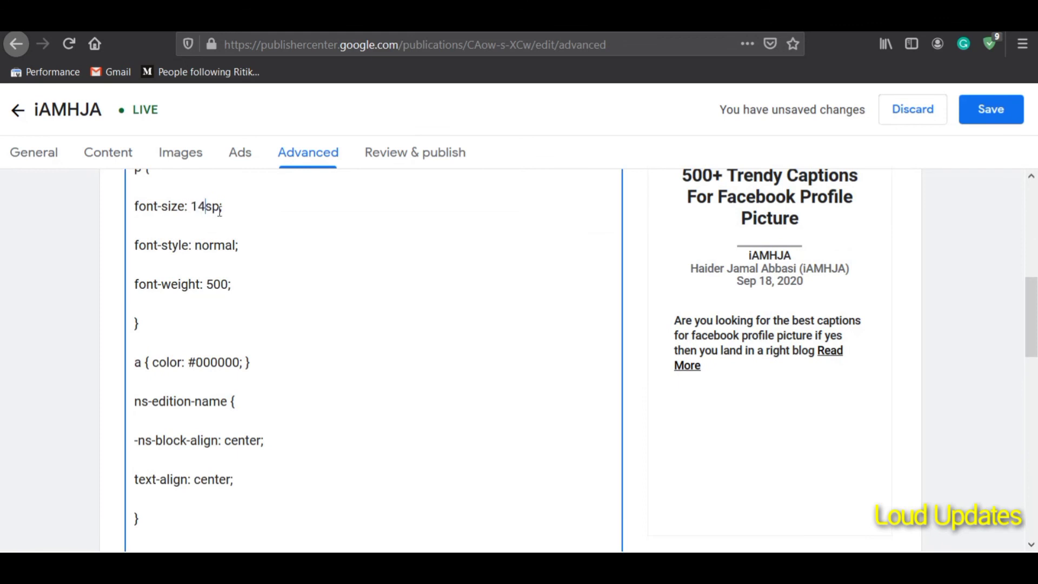
pyautogui.doubleClick(207, 285)
pyautogui.moveTo(145, 362); pyautogui.dragTo(169, 364)
pyautogui.click(197, 401)
pyautogui.scroll(-8, 223, 395)
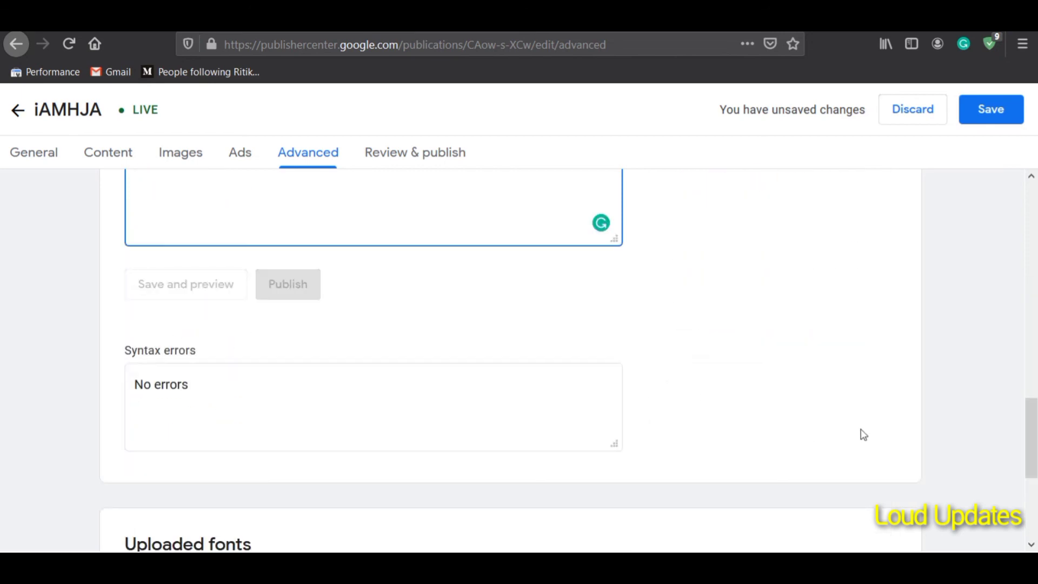
pyautogui.scroll(15, 541, 325)
# Step: Review the publishing status, testing link and Captions article preview on the review page
pyautogui.click(401, 165)
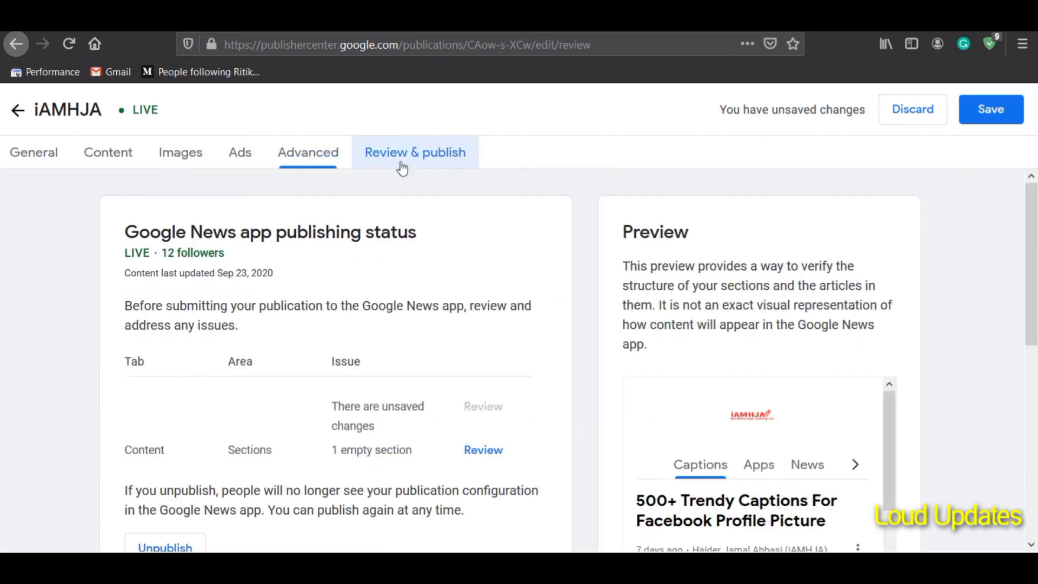
pyautogui.scroll(-3, 422, 378)
pyautogui.scroll(-2, 427, 387)
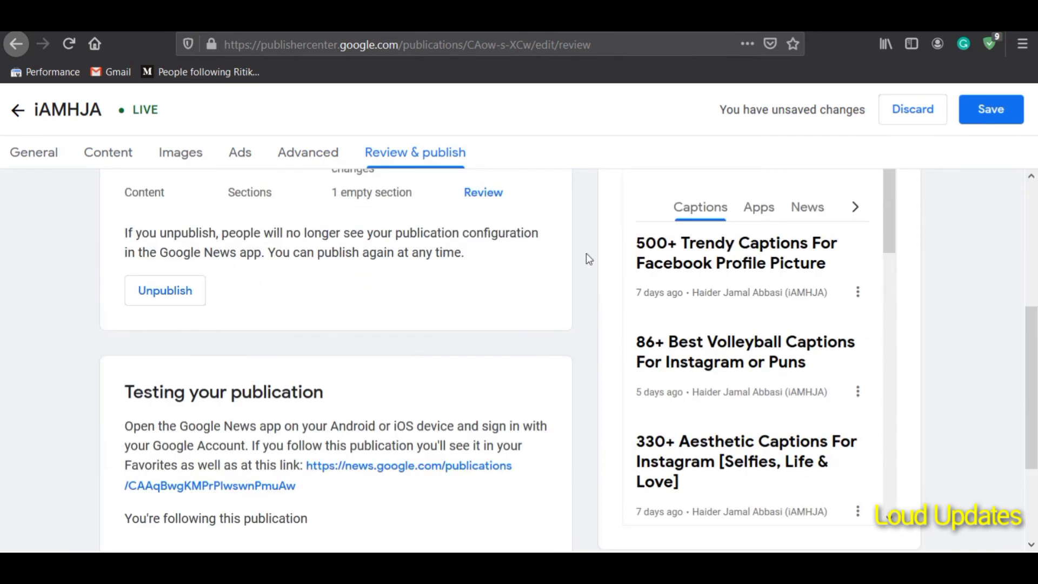
pyautogui.scroll(-3, 669, 301)
pyautogui.scroll(-5, 757, 308)
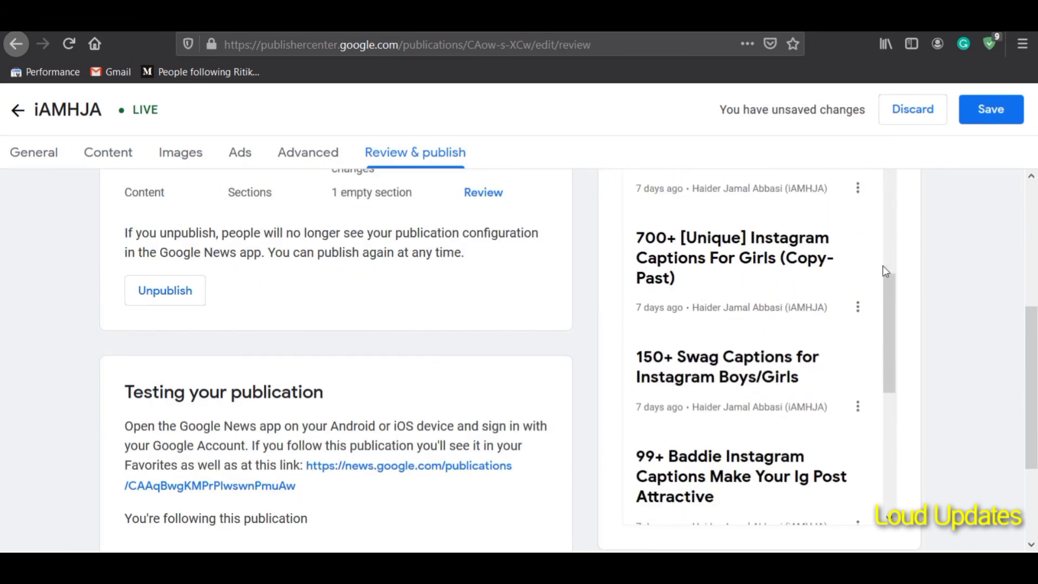
# Step: Save the changes to the iAMHJA publication and return to the list of publications
pyautogui.click(991, 112)
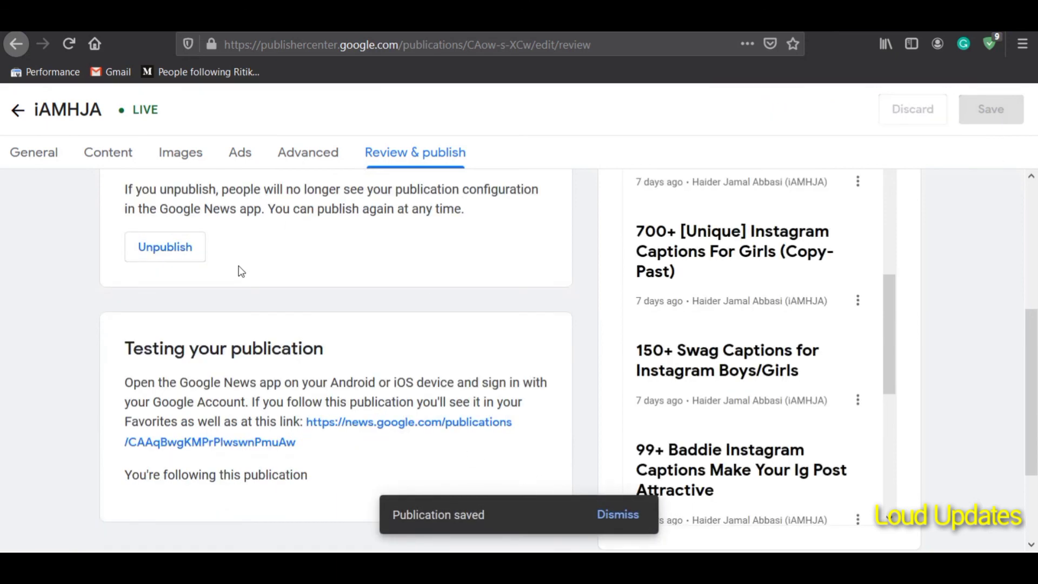
pyautogui.moveTo(159, 110); pyautogui.dragTo(131, 110)
pyautogui.click(140, 110)
pyautogui.click(17, 110)
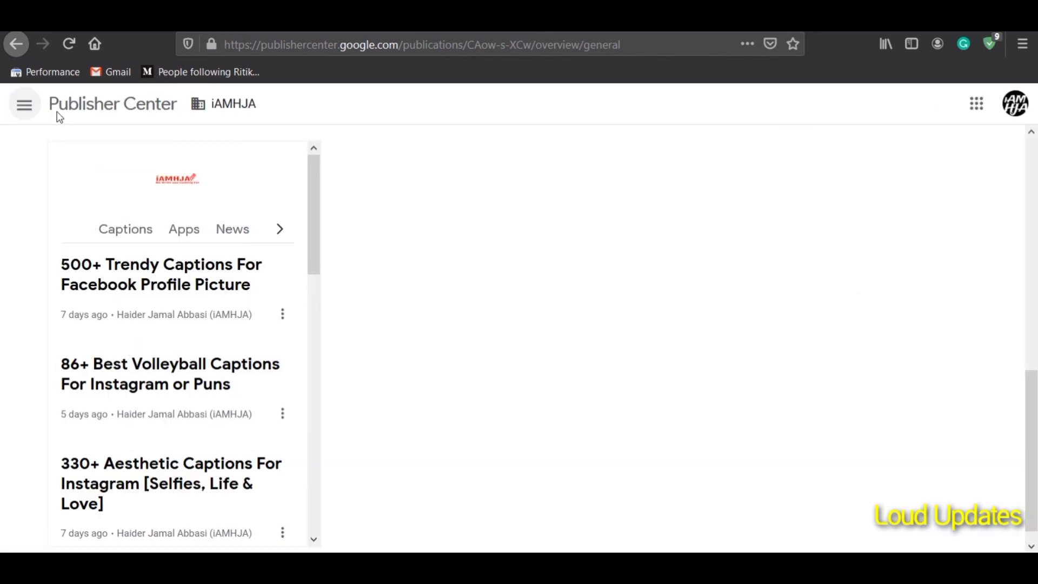
pyautogui.click(84, 108)
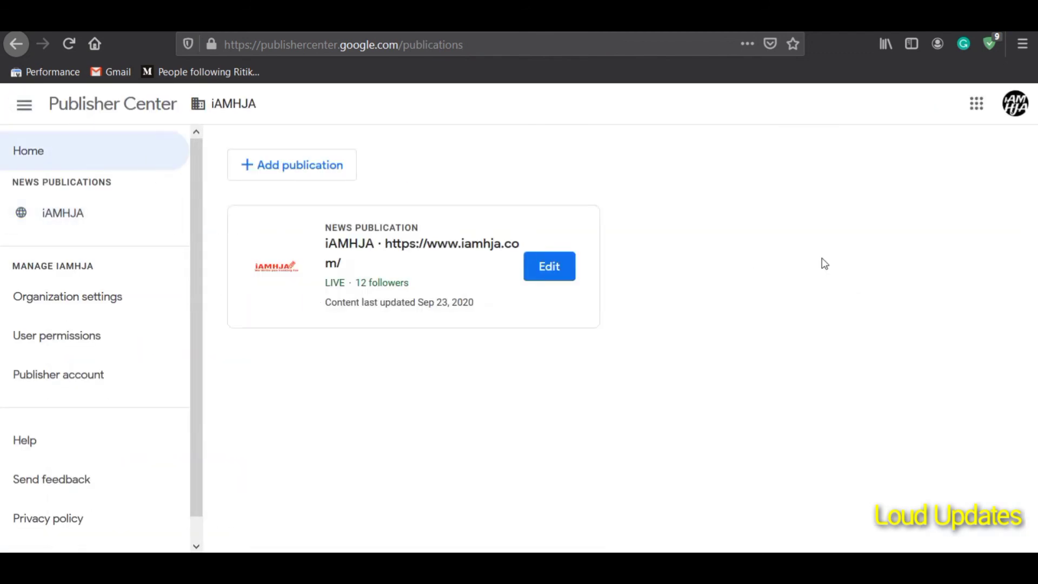